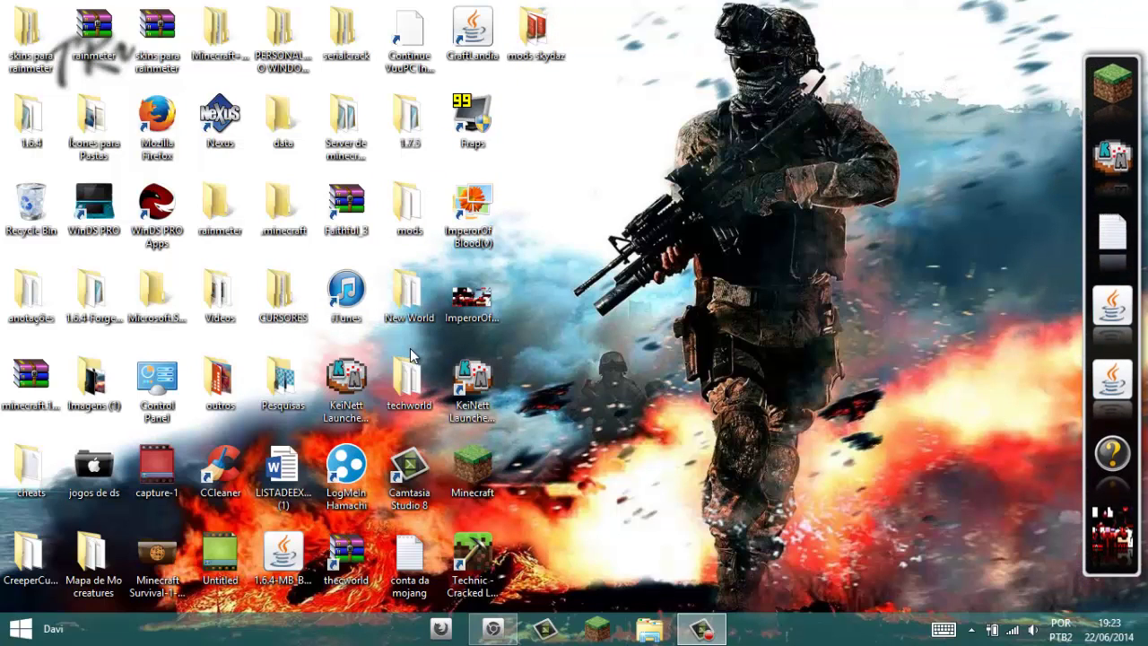
# Step: Open the Roaming application data folder, locate the .minecraft folder in it, and close the window
pyautogui.press('super+r')
pyautogui.press('Return')
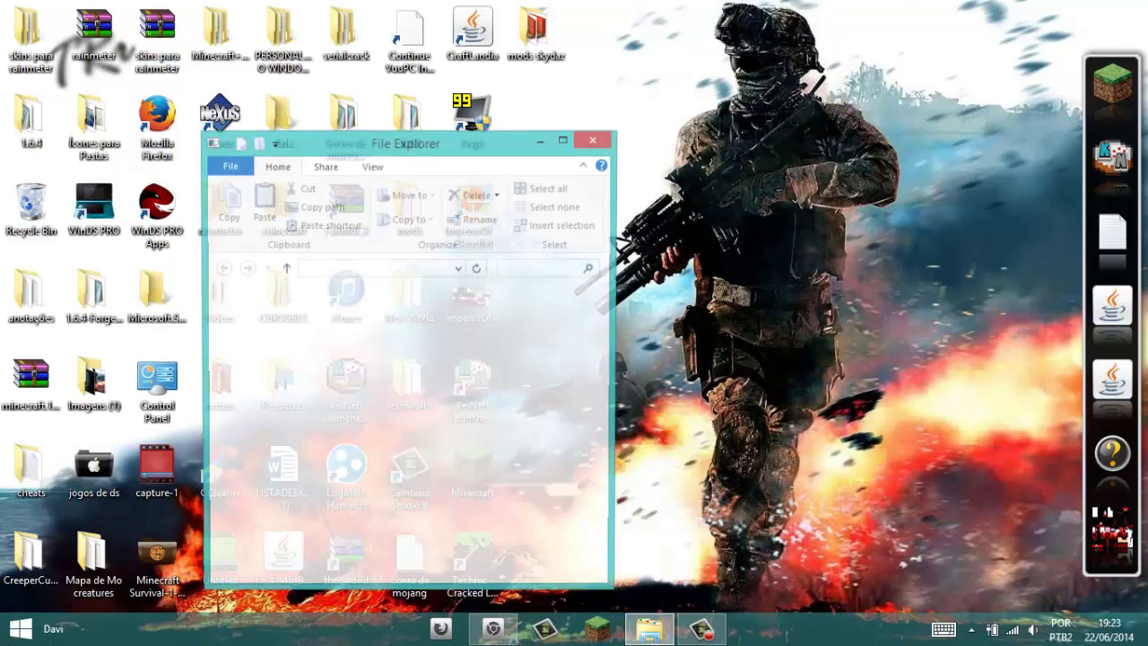
pyautogui.scroll(-9, 538, 377)
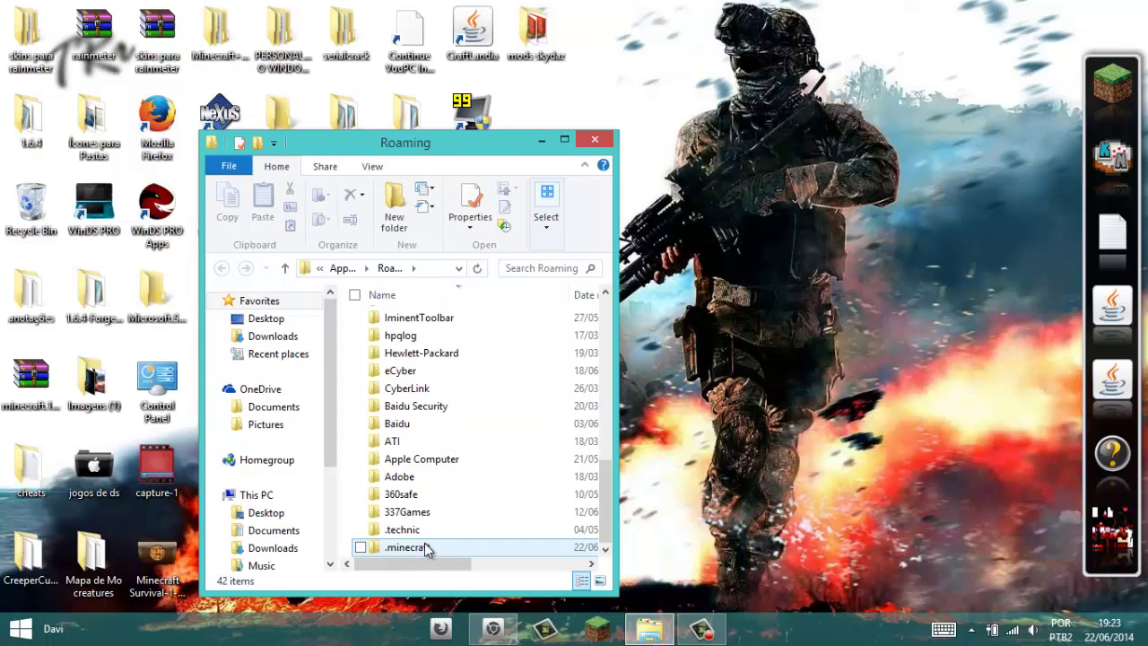
pyautogui.click(608, 141)
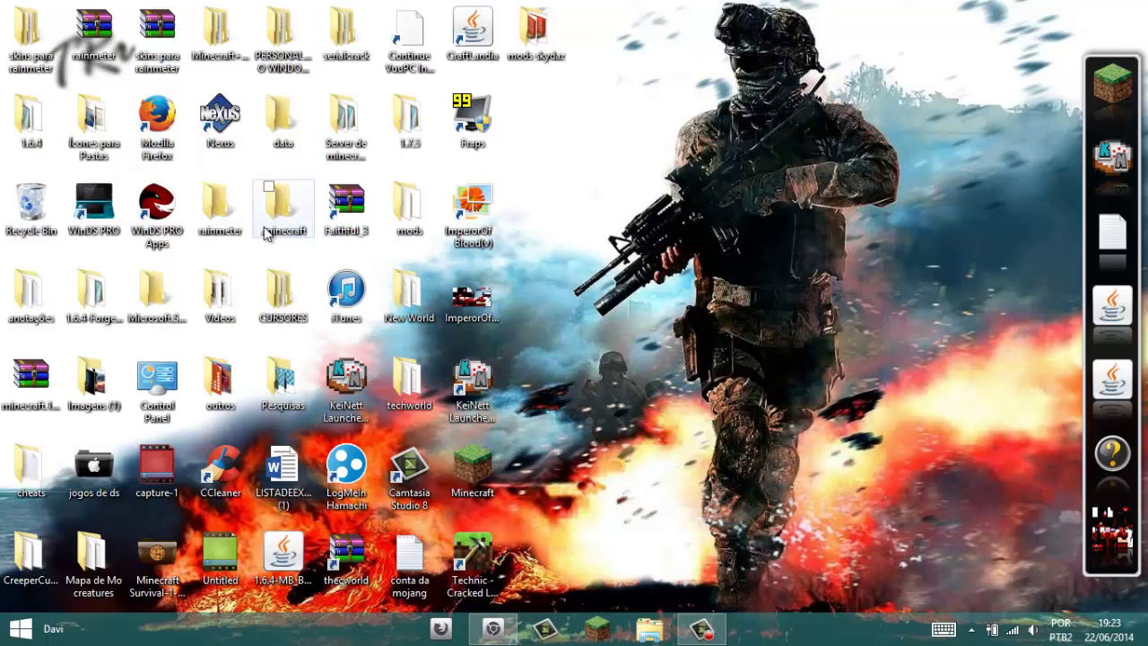
# Step: Open the desktop's data folder to view its contents and close it
pyautogui.click(265, 130)
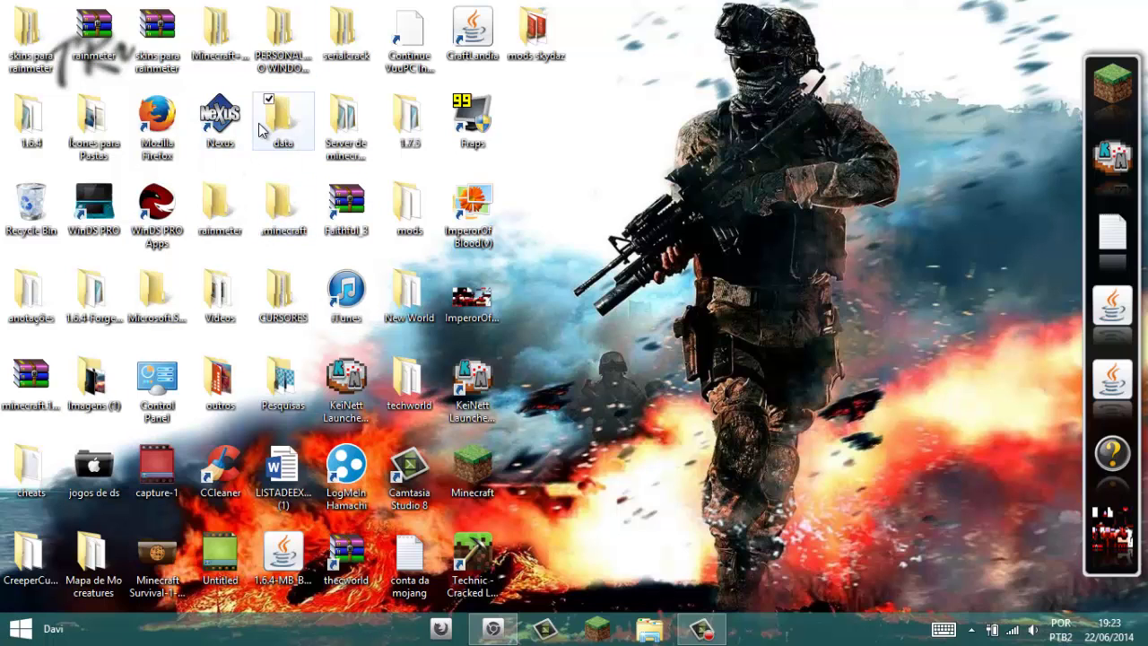
pyautogui.press('Return')
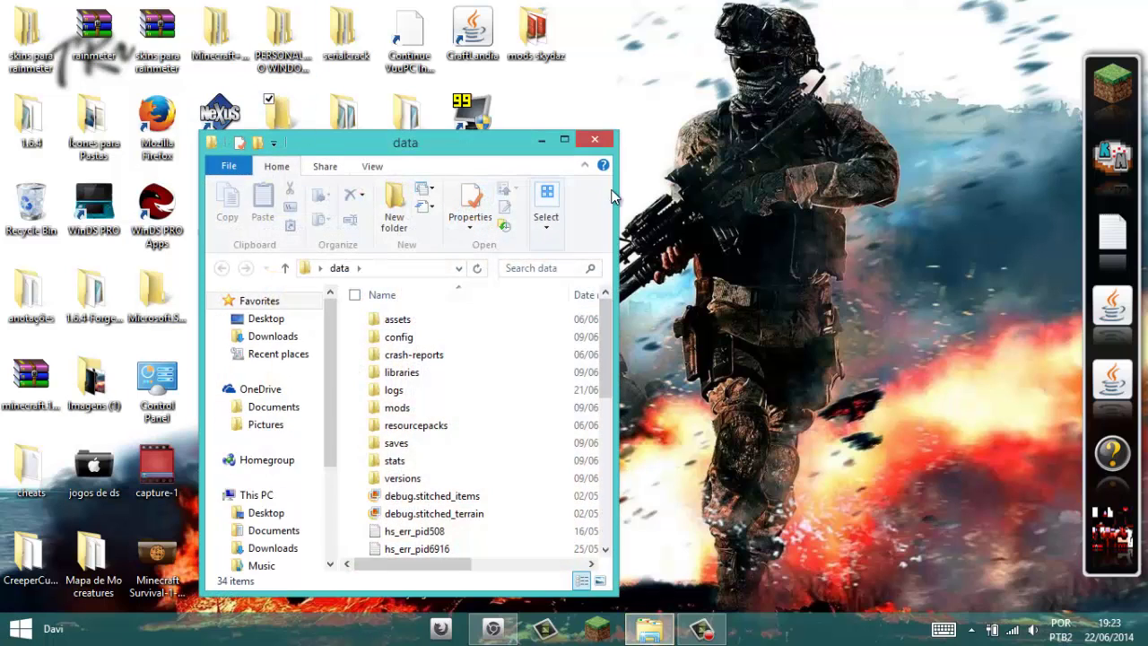
pyautogui.click(596, 131)
# Step: Rearrange the desktop so the .minecraft folder sits beside the Nexus shortcut and the Technic launcher shortcut directly below that folder
pyautogui.moveTo(283, 205); pyautogui.dragTo(599, 292)
pyautogui.moveTo(706, 255); pyautogui.dragTo(274, 139)
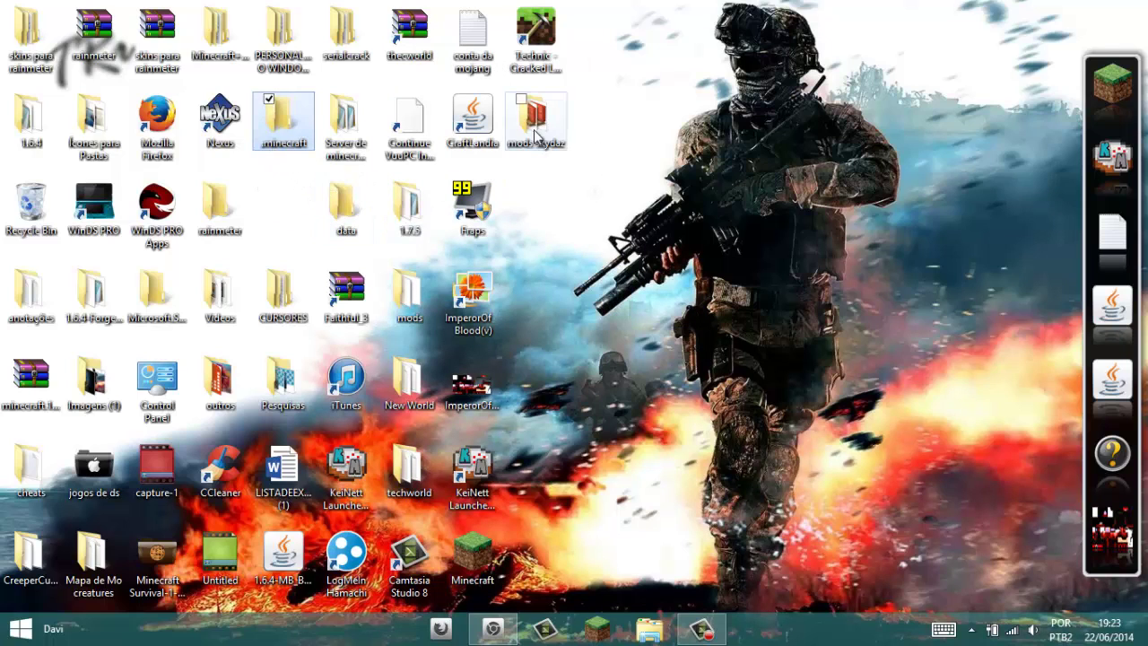
pyautogui.moveTo(535, 36); pyautogui.dragTo(274, 215)
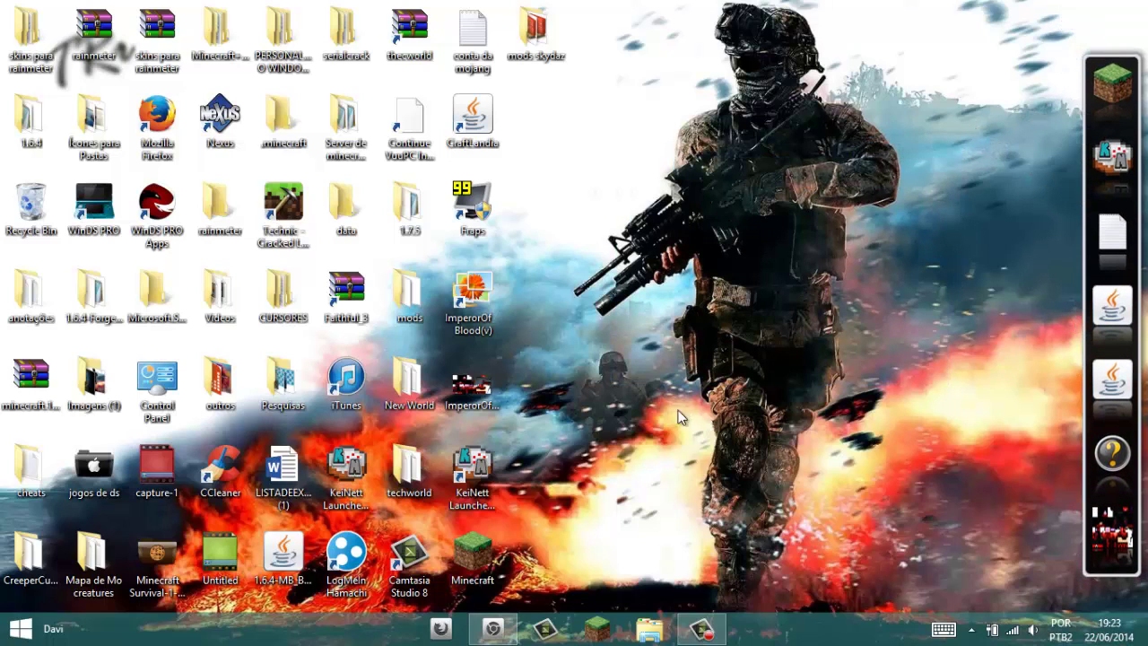
pyautogui.moveTo(568, 414); pyautogui.dragTo(794, 280)
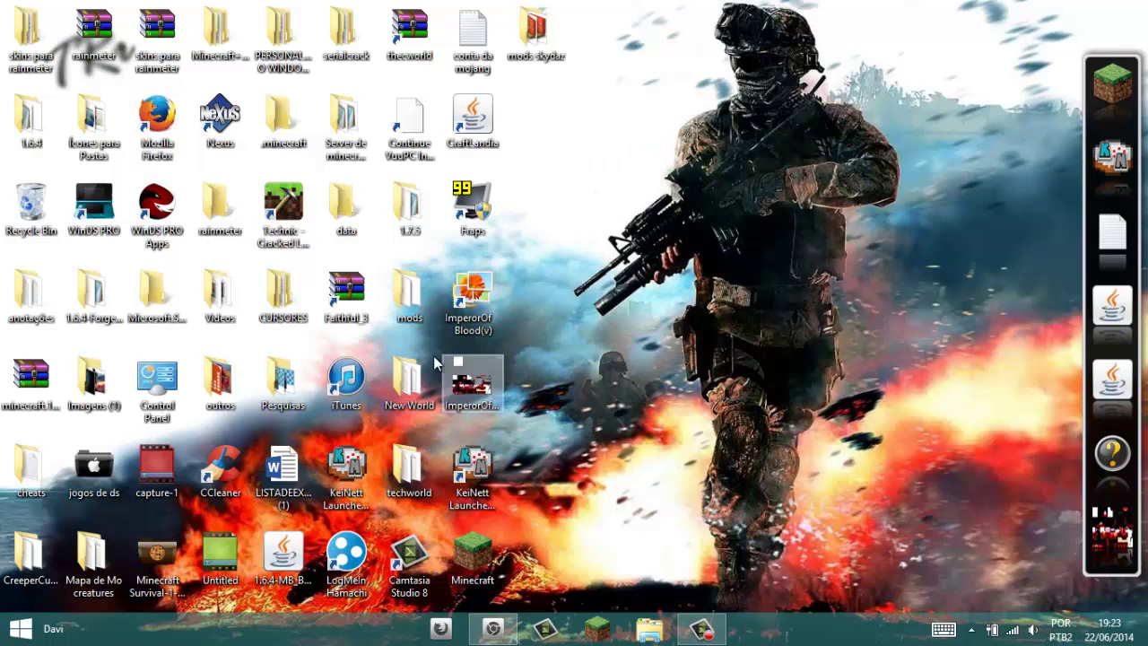
pyautogui.moveTo(458, 561); pyautogui.dragTo(479, 569)
pyautogui.click(648, 475)
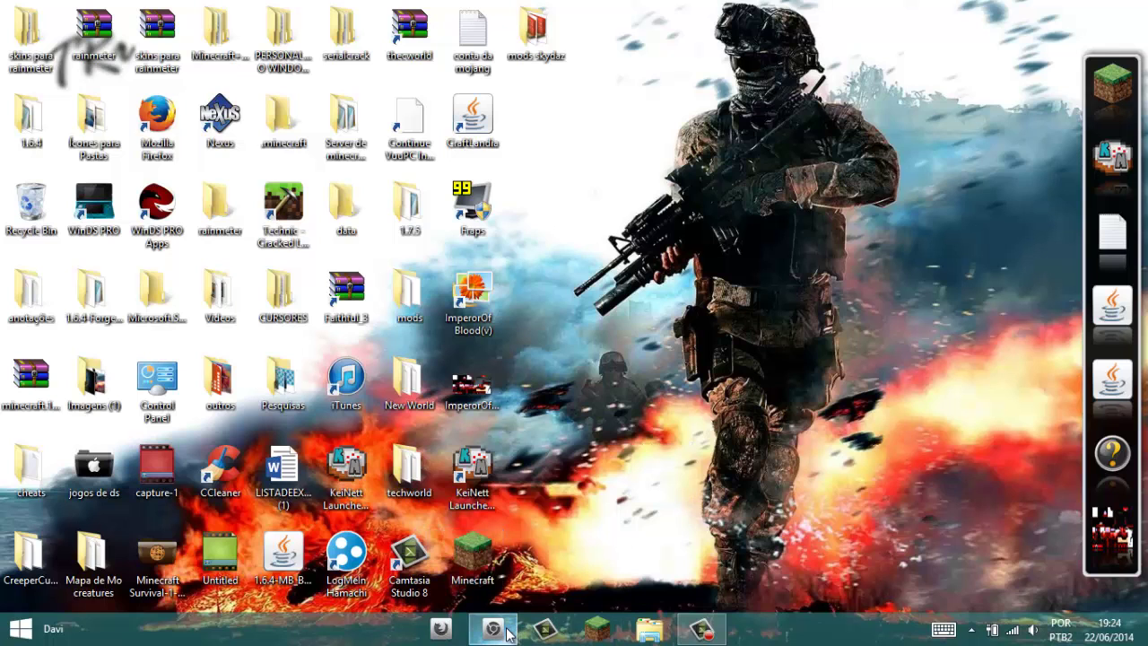
# Step: Switch to Chrome with the Skydaz home page and close the advertising tab that opens
pyautogui.click(509, 632)
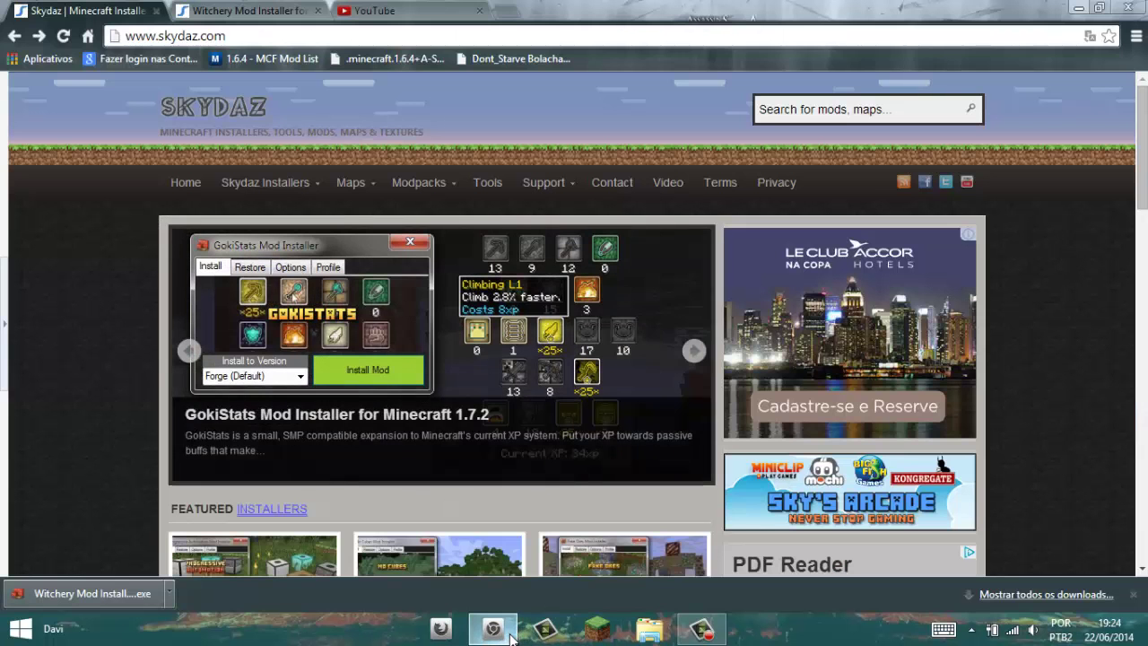
pyautogui.click(251, 41)
pyautogui.click(135, 174)
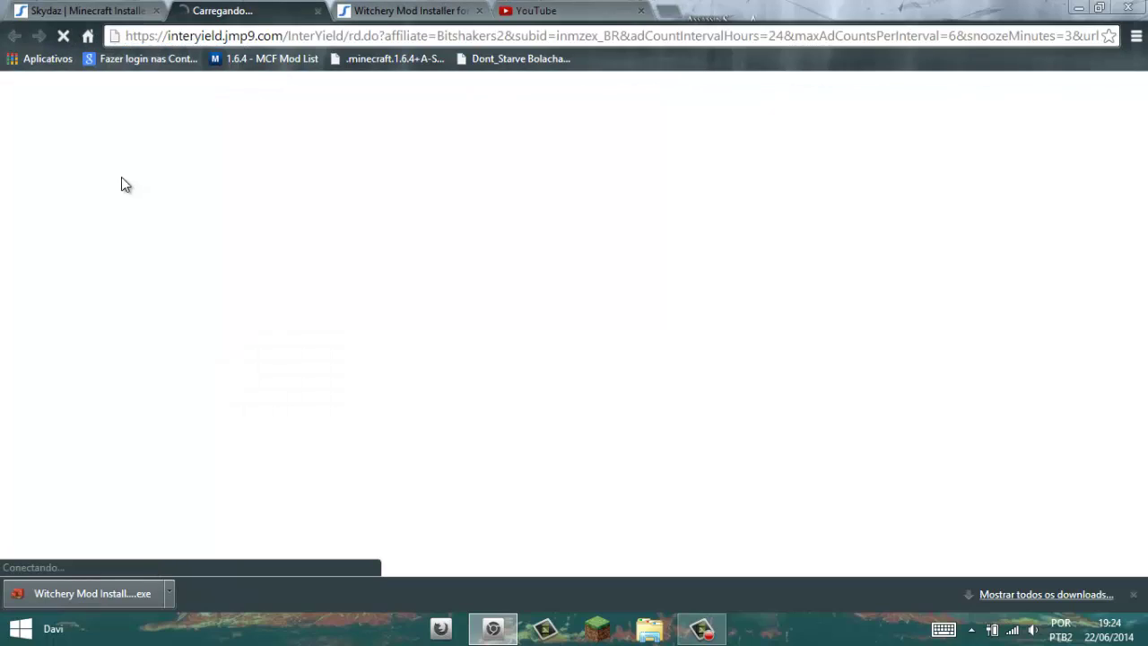
pyautogui.click(321, 11)
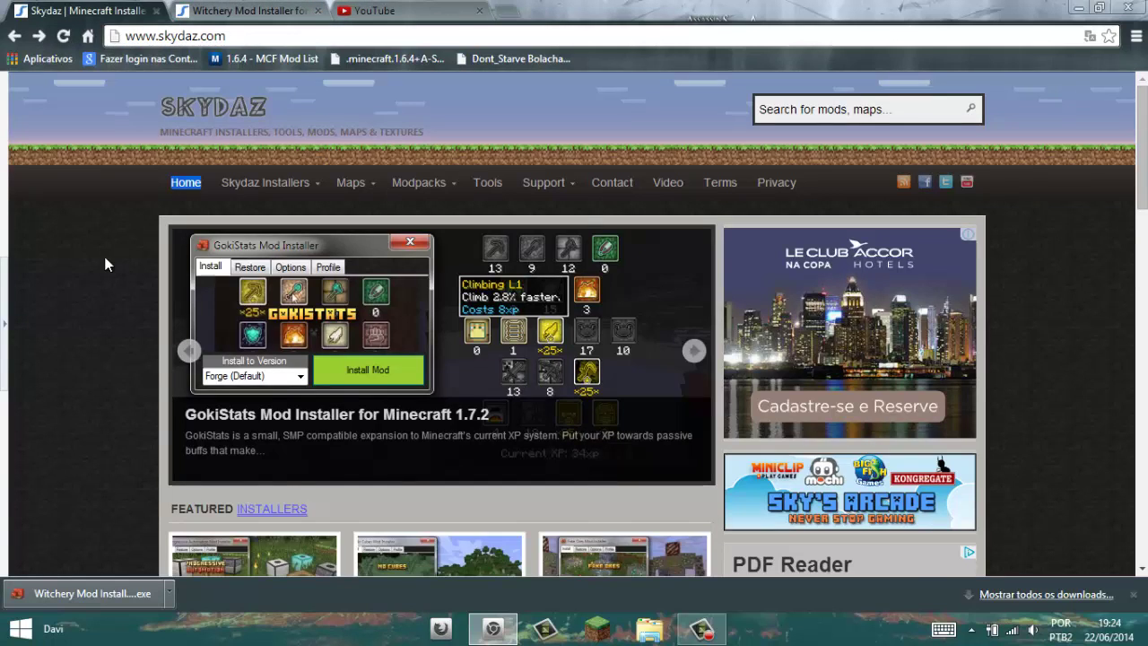
# Step: Look through the featured and latest mod installers on the Skydaz home page
pyautogui.scroll(-7, 135, 282)
pyautogui.scroll(3, 167, 300)
pyautogui.scroll(-8, 179, 303)
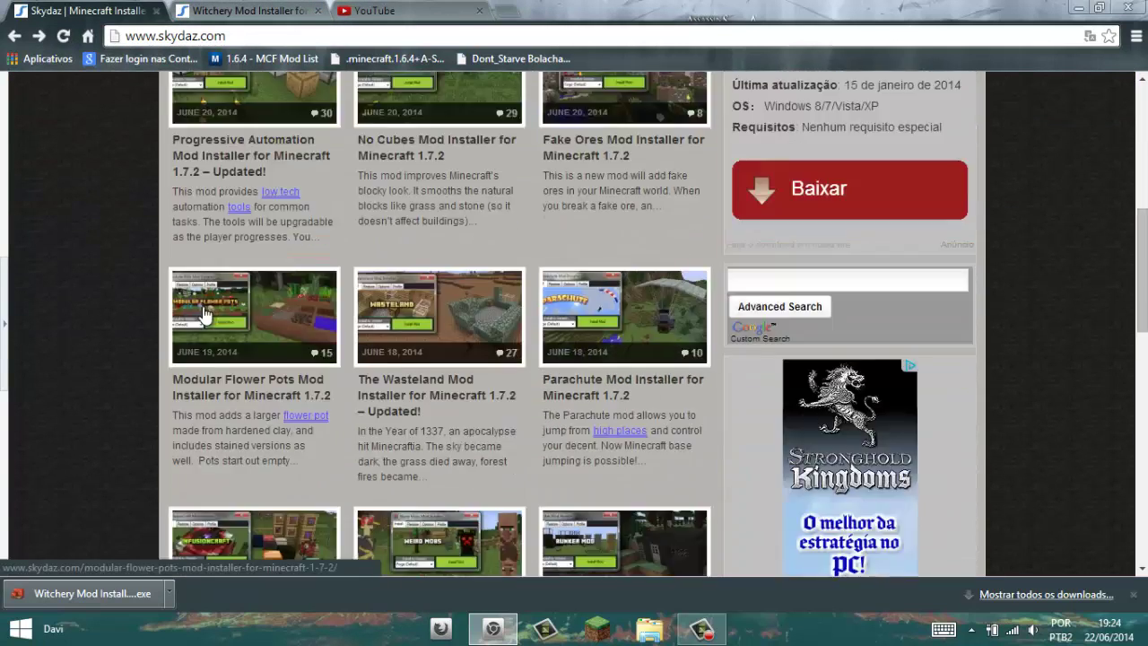
pyautogui.scroll(-3, 207, 306)
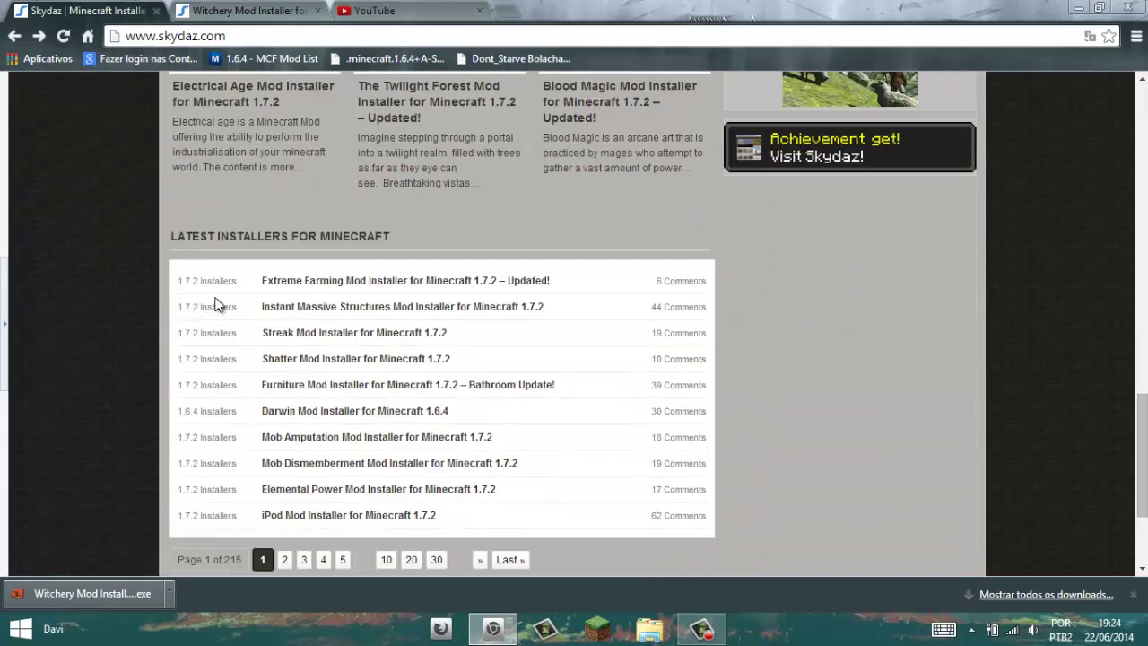
pyautogui.scroll(10, 300, 278)
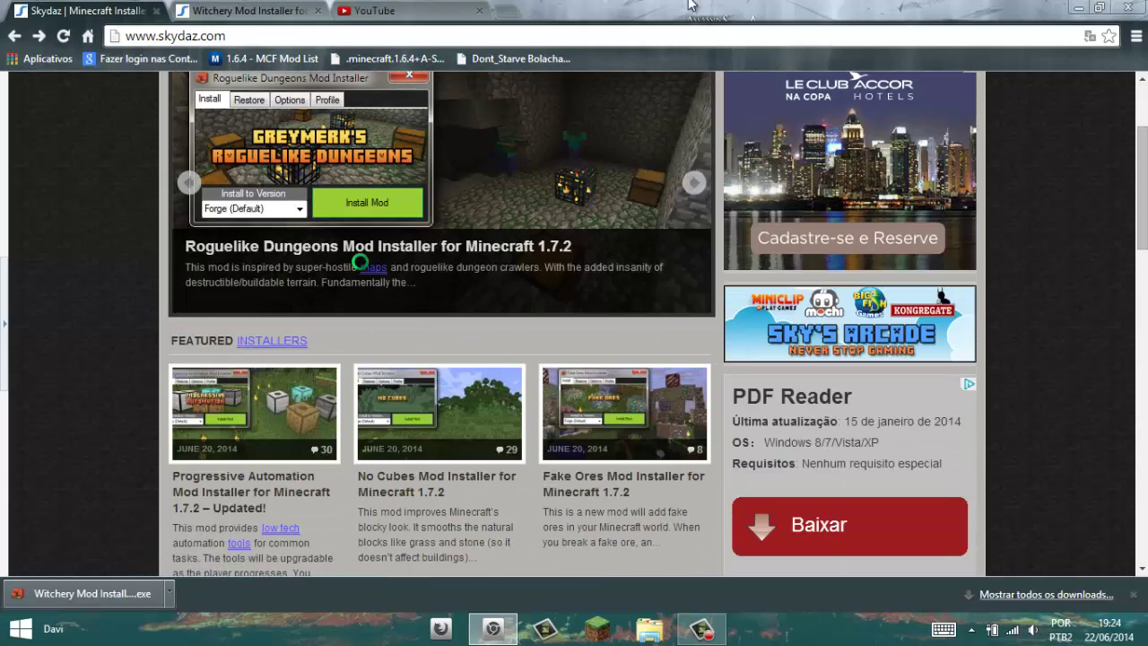
pyautogui.scroll(2, 405, 310)
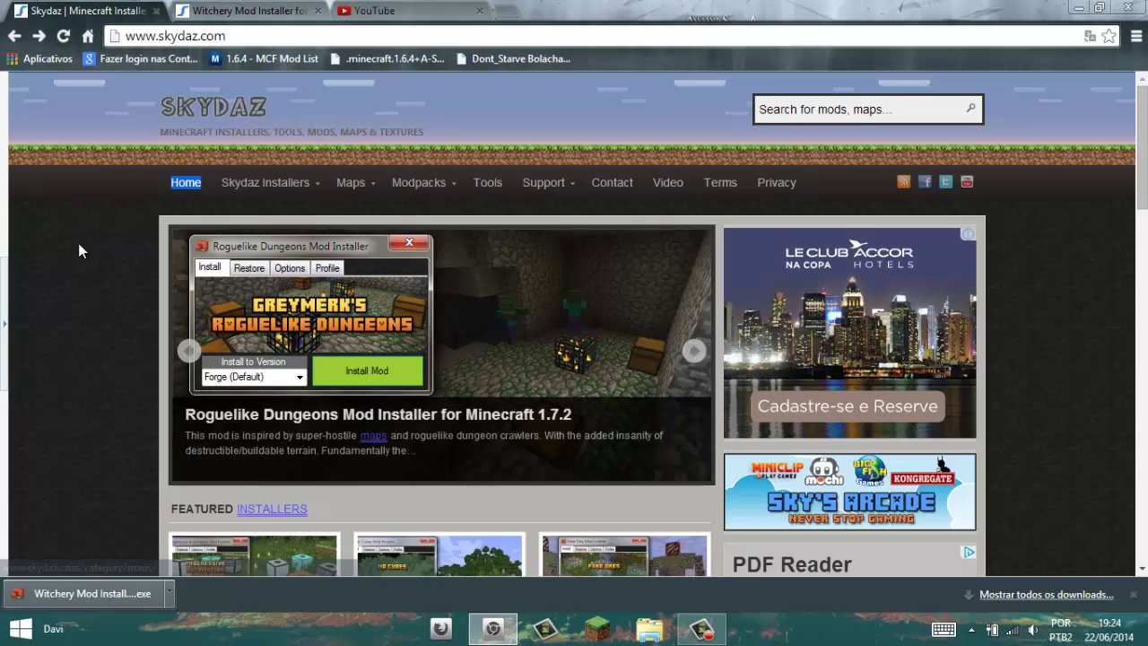
# Step: Review the Skydaz site's Maps categories and its installer list by Minecraft version, and activate the mod search field
pyautogui.click(148, 164)
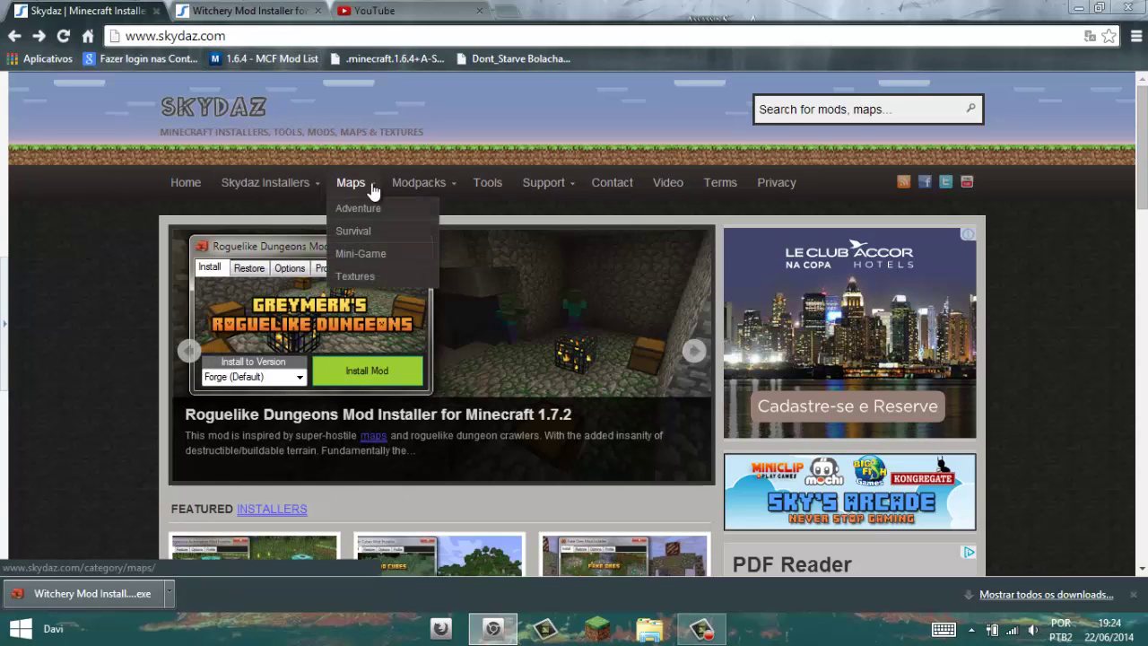
pyautogui.moveTo(446, 188)
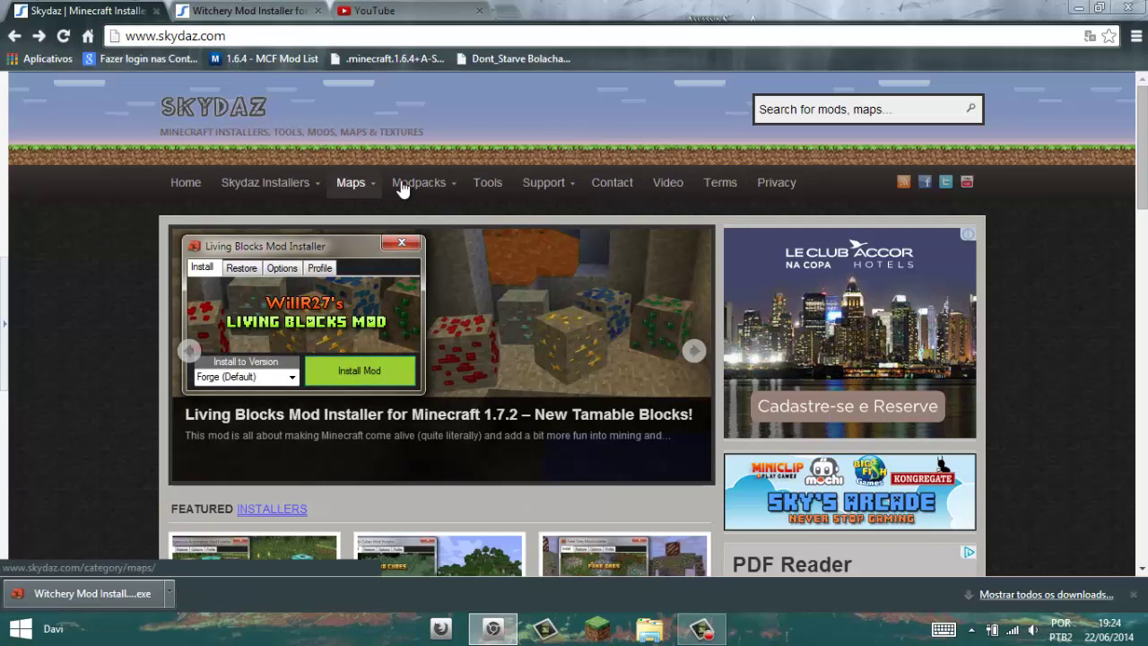
pyautogui.moveTo(295, 185)
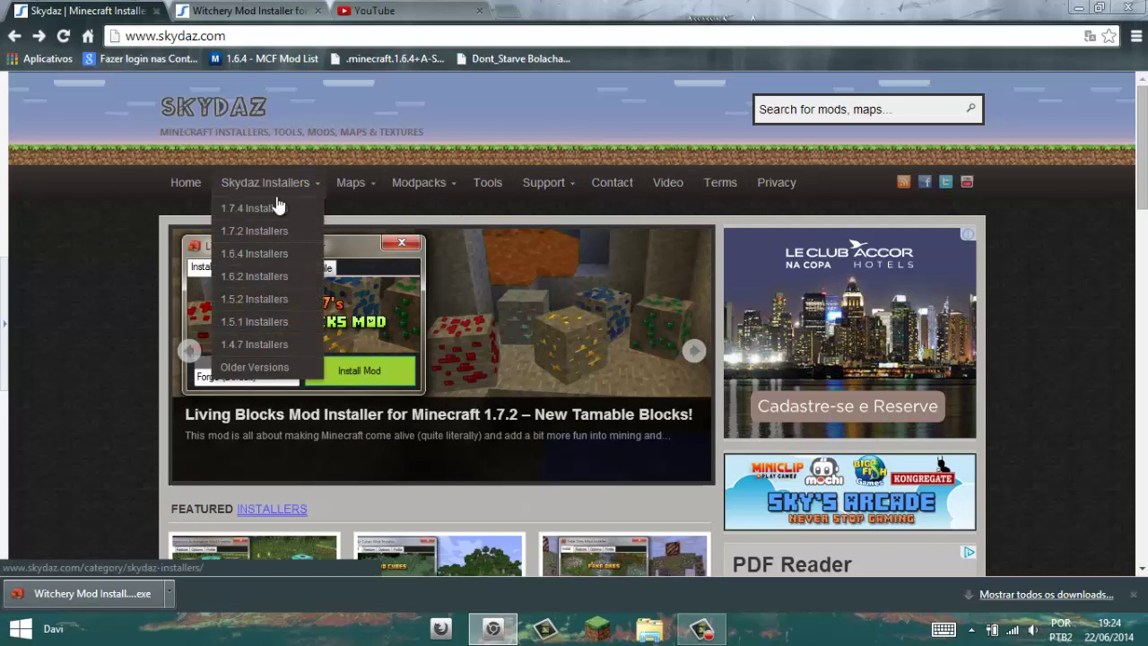
pyautogui.moveTo(244, 368)
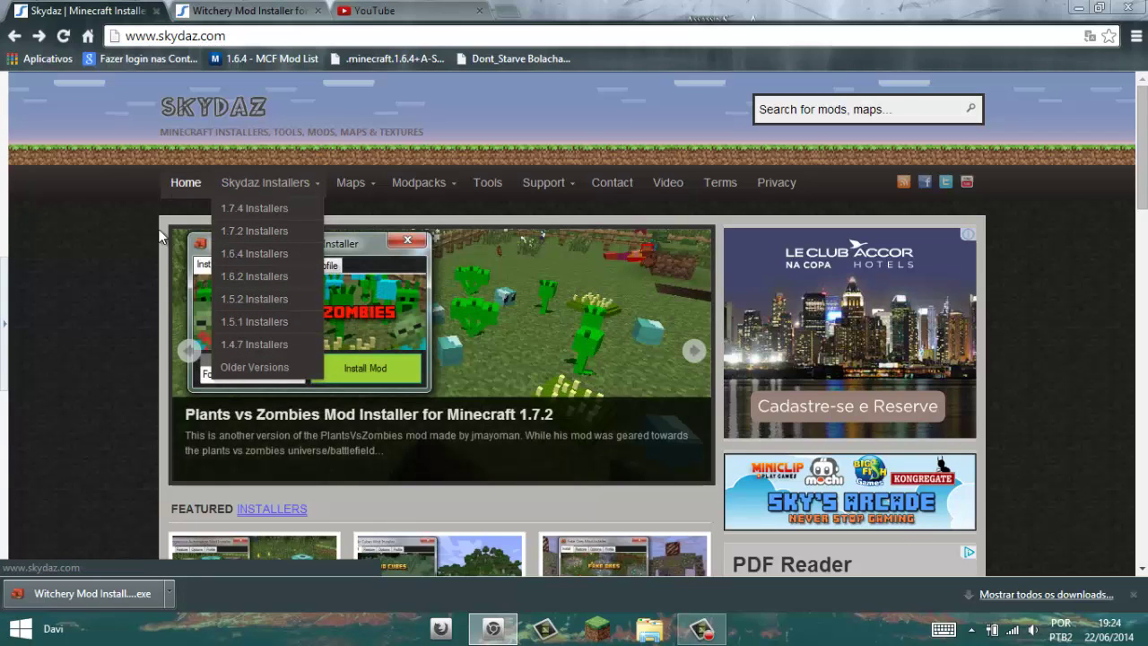
pyautogui.click(777, 106)
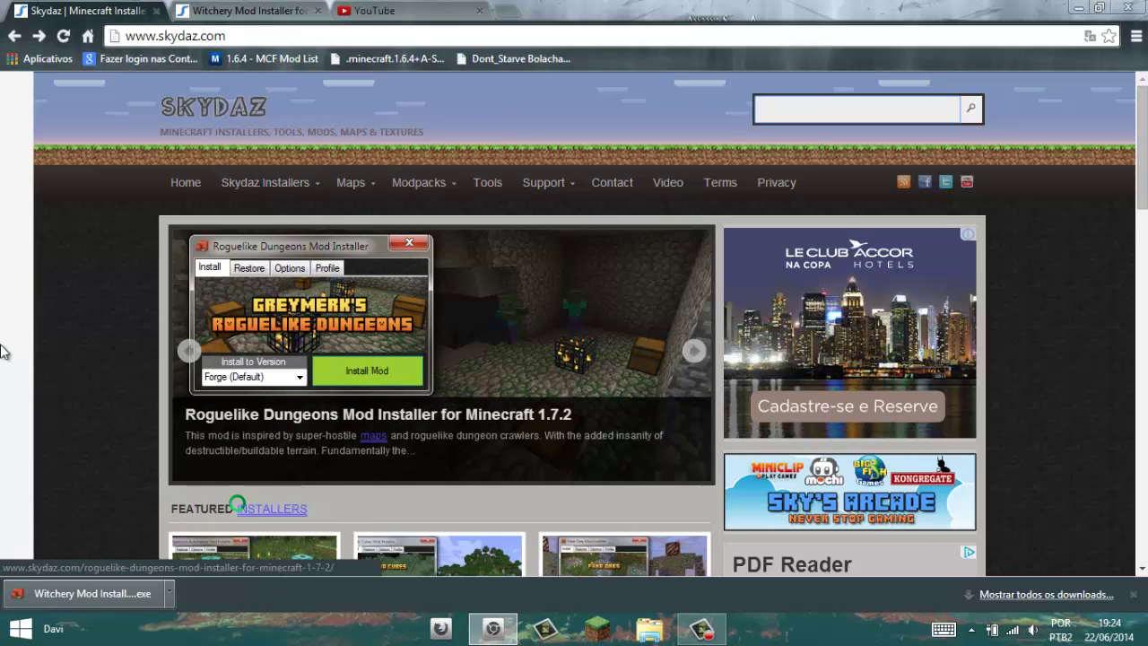
# Step: Open the No Cubes Mod Installer for Minecraft 1.7.2 page, going back from the advertising page that intervenes
pyautogui.scroll(-3, 317, 482)
pyautogui.click(421, 408)
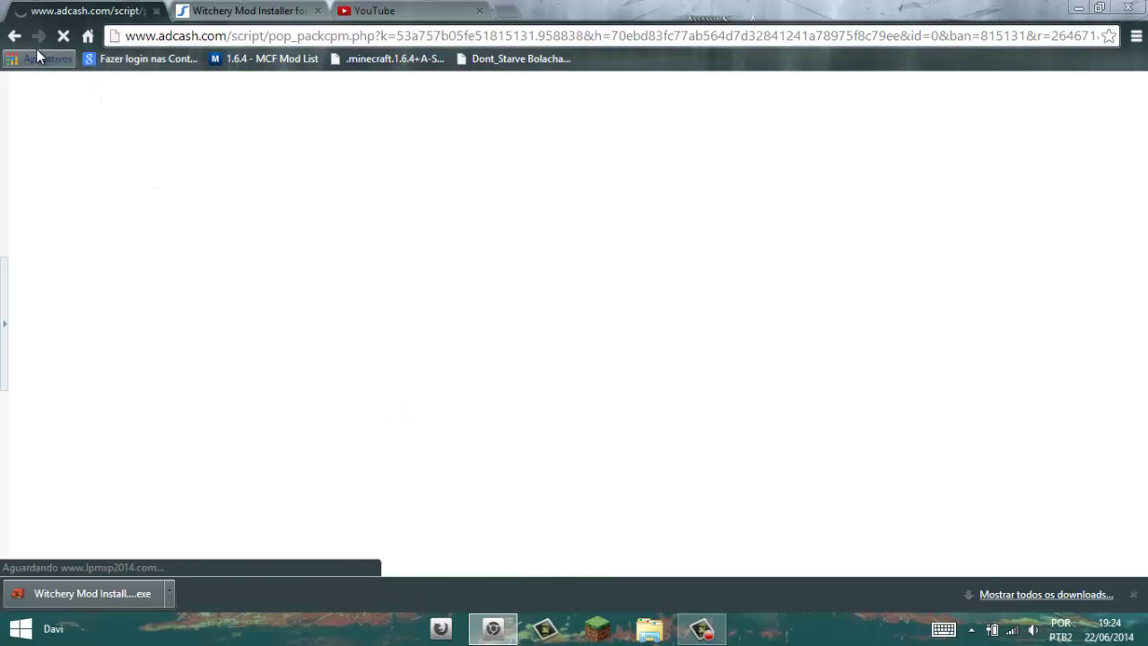
pyautogui.click(7, 37)
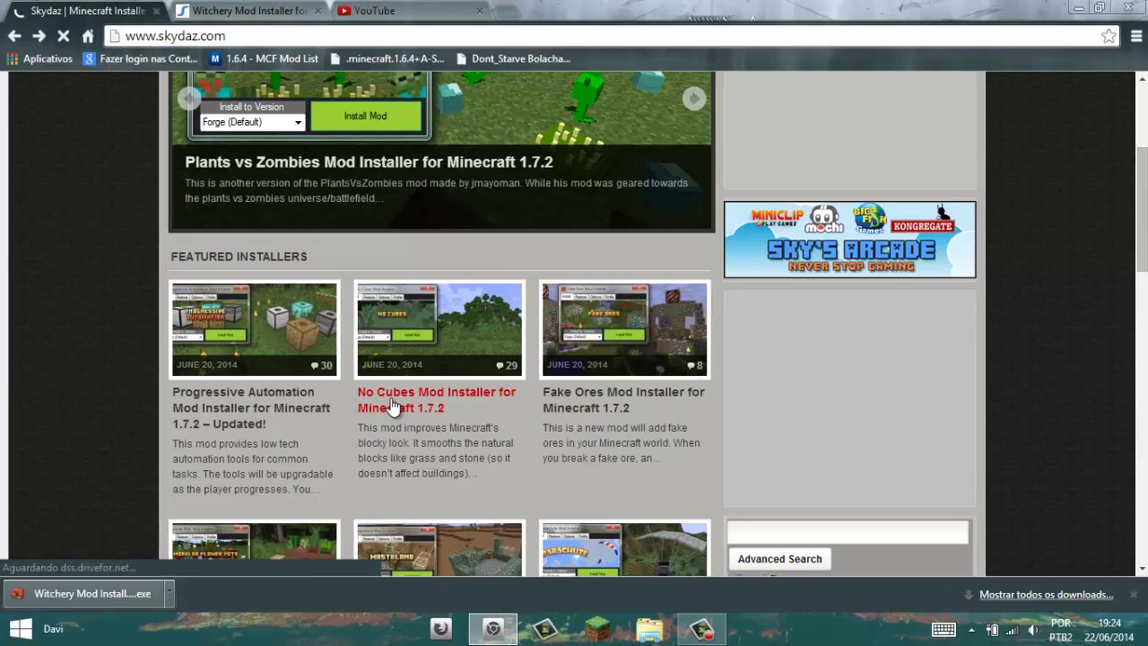
pyautogui.click(392, 406)
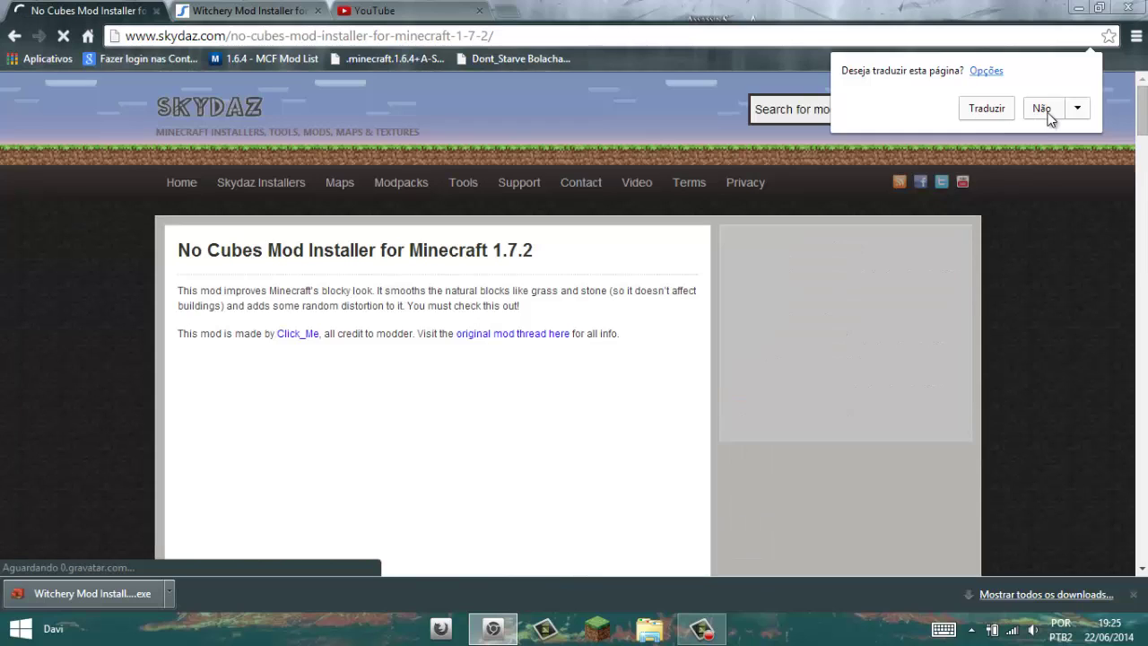
# Step: Decline the page translation and look over the No Cubes mod's description and showcase videos
pyautogui.click(1041, 108)
pyautogui.scroll(-4, 395, 274)
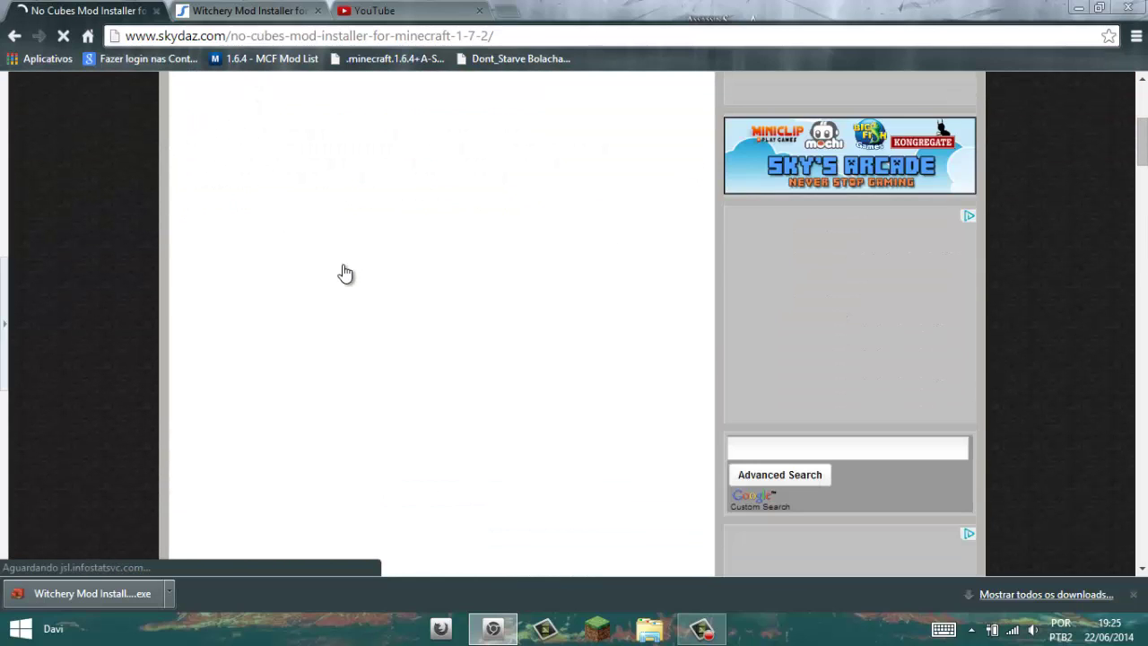
pyautogui.scroll(4, 342, 266)
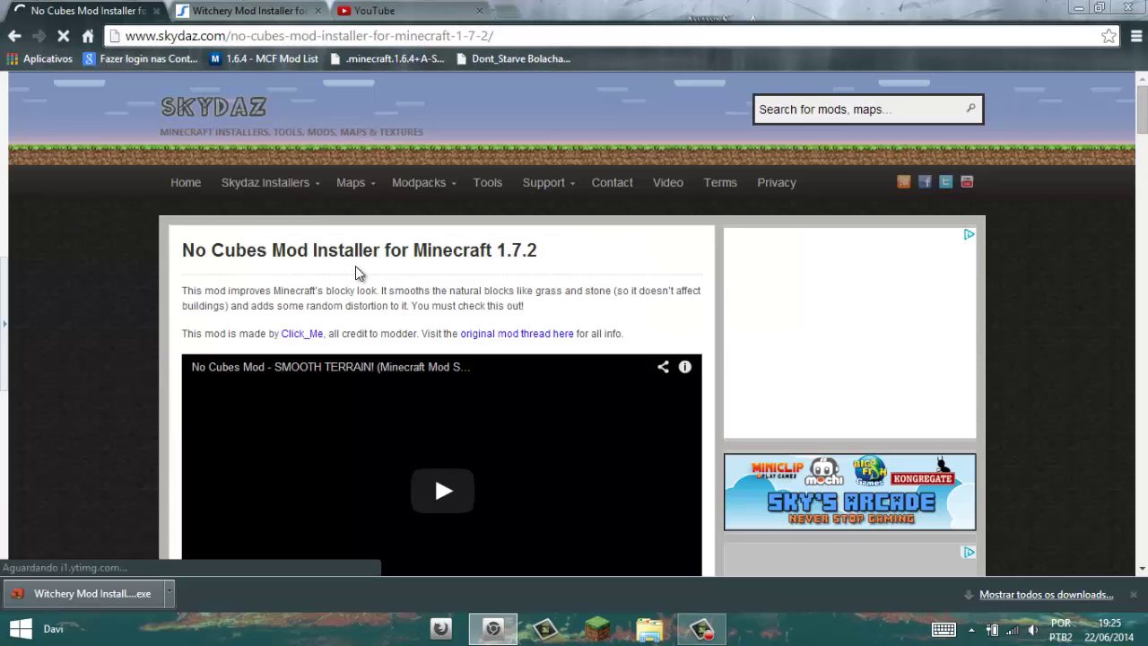
pyautogui.scroll(-3, 357, 265)
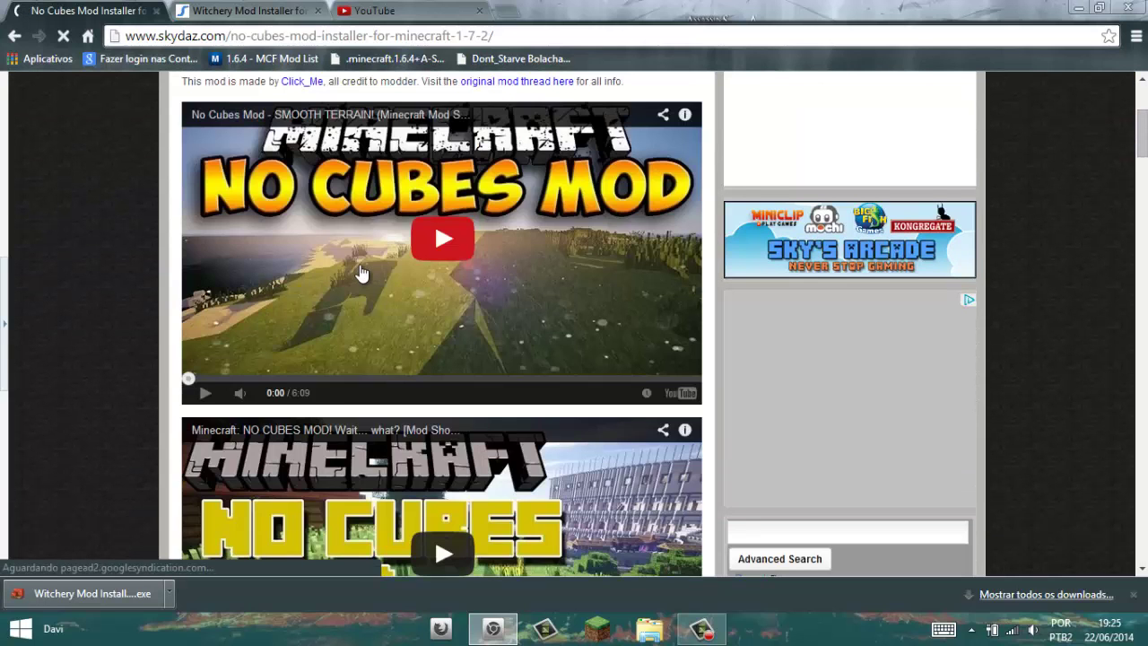
pyautogui.scroll(-1, 361, 272)
pyautogui.scroll(-1, 369, 265)
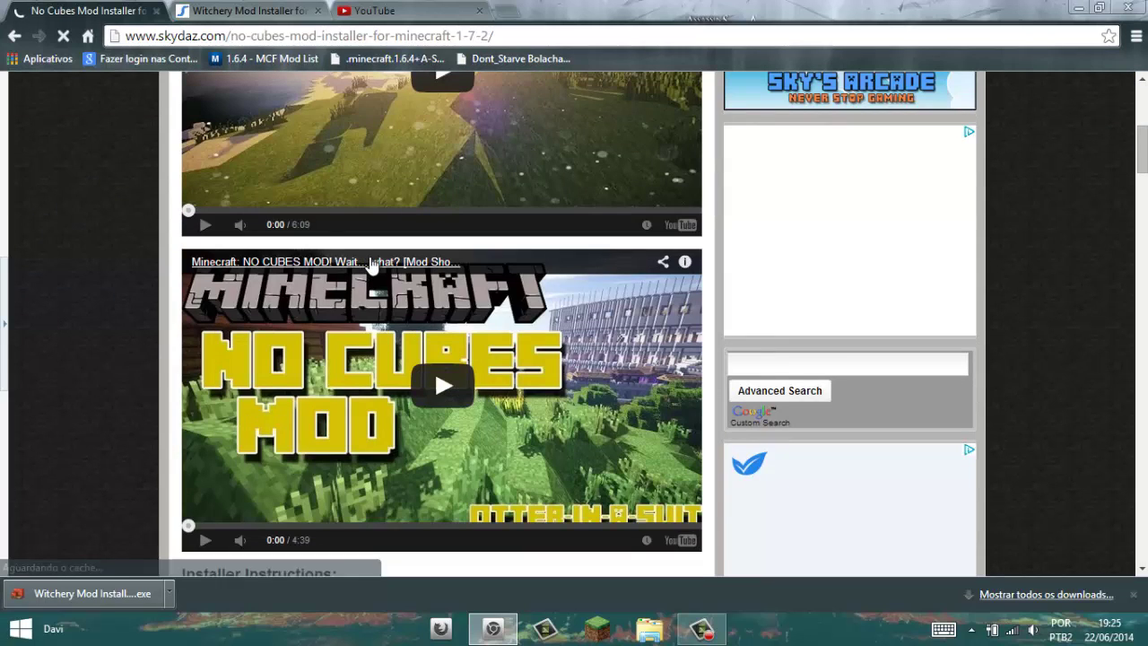
# Step: Go to the open Witchery Mod Installer for Minecraft 1.6.4 page, reload it and dismiss the pop-up ad
pyautogui.hotkey('ctrl', 'Tab')
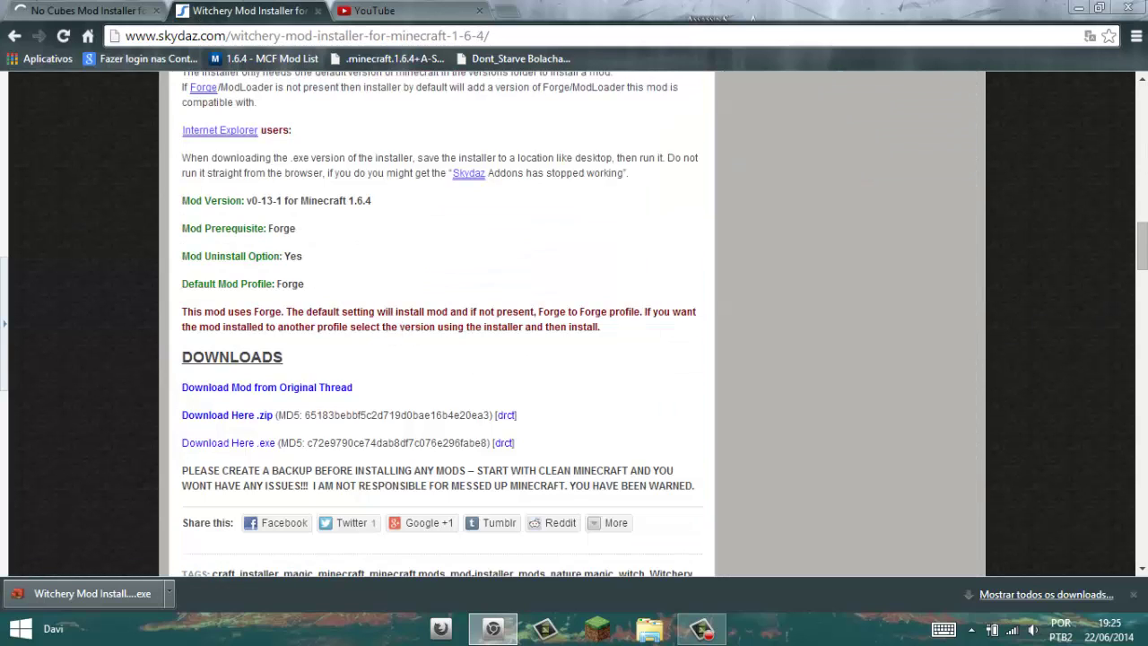
pyautogui.press('F5')
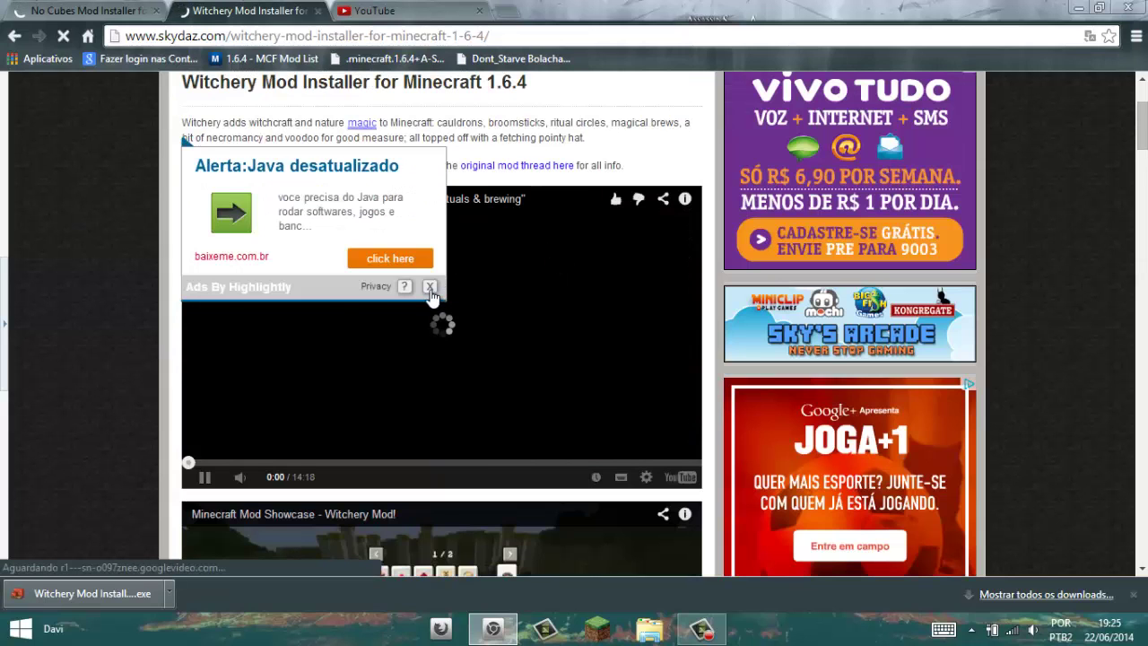
pyautogui.click(429, 286)
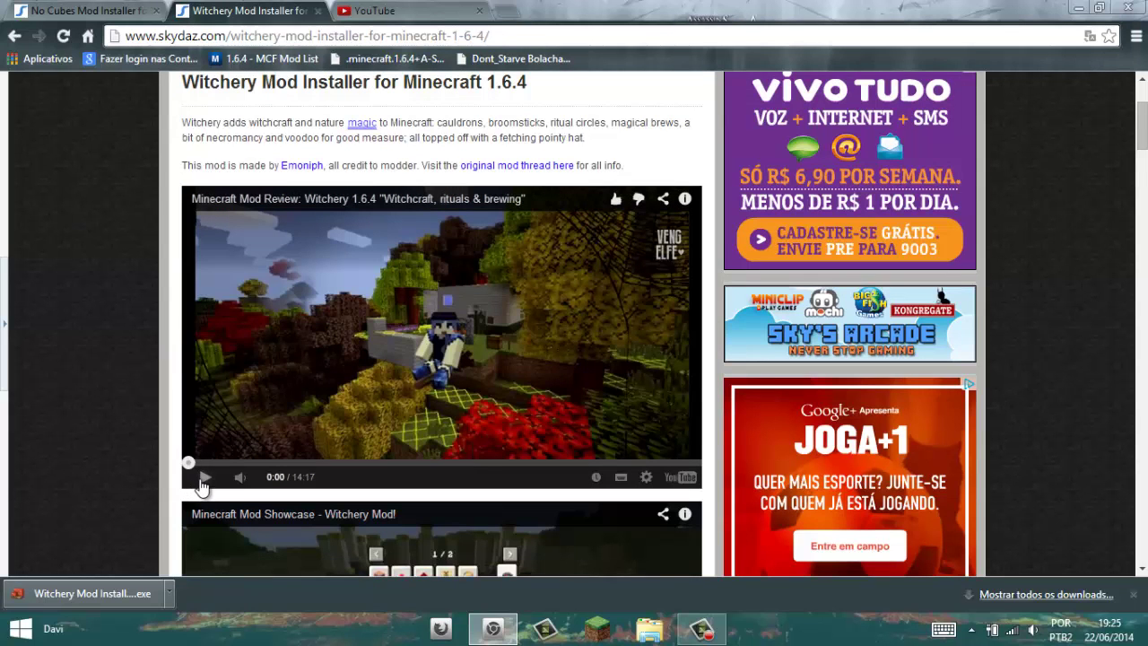
pyautogui.scroll(3, 146, 216)
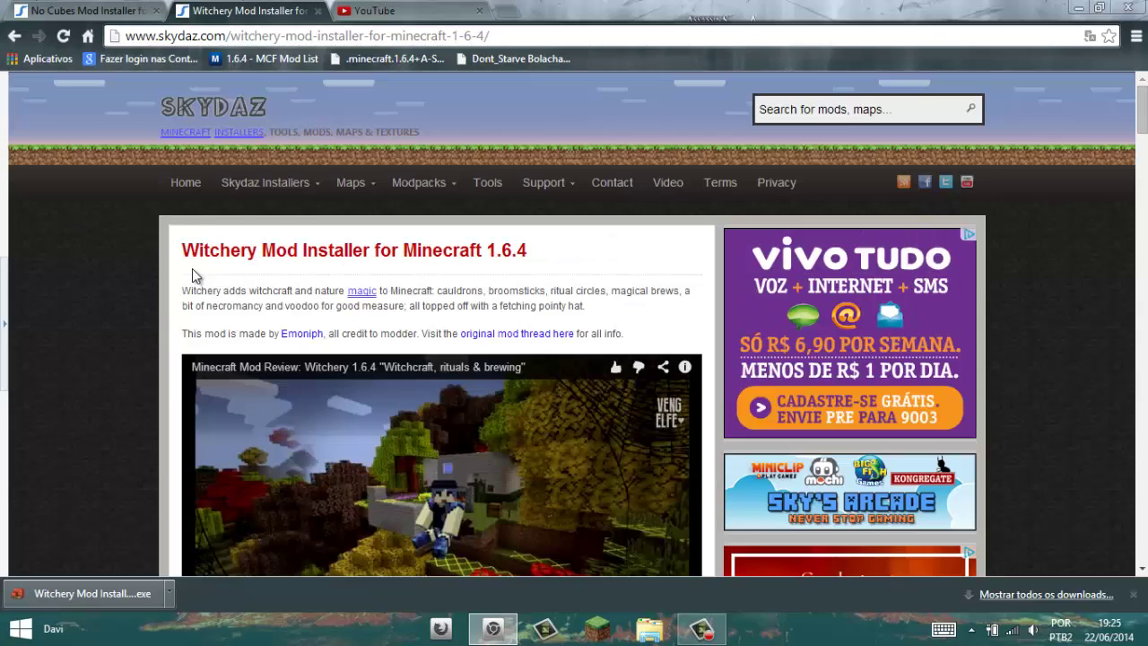
# Step: Review the Witchery installer instructions and download links, and dismiss the ad covering the text
pyautogui.scroll(-10, 233, 335)
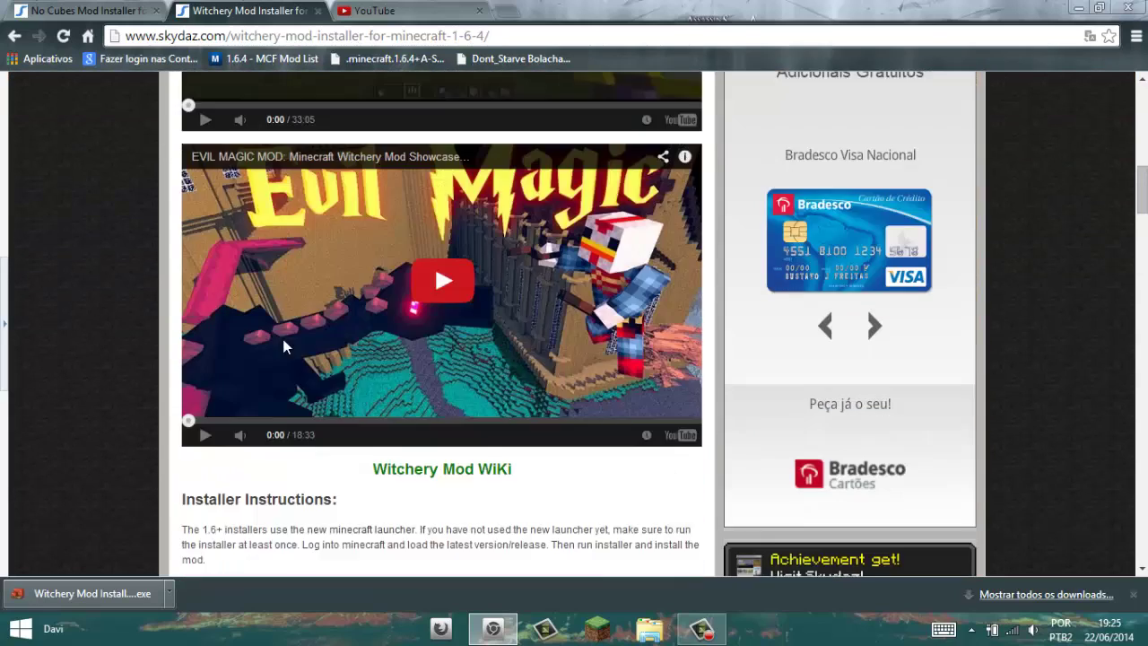
pyautogui.scroll(-3, 284, 348)
pyautogui.scroll(-5, 323, 368)
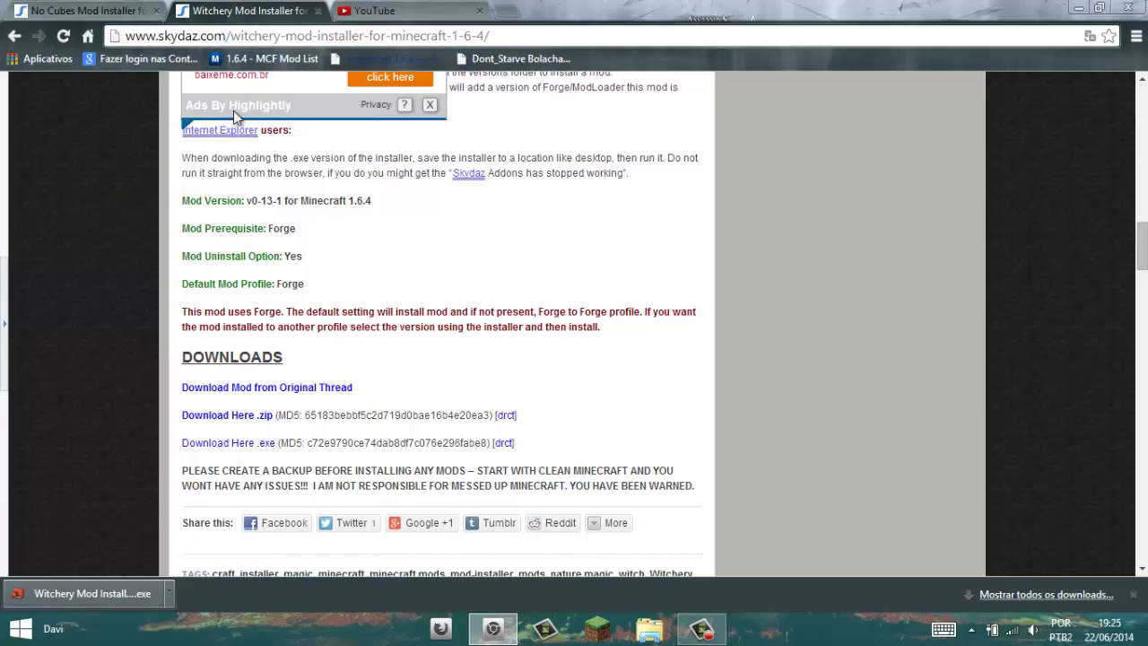
pyautogui.click(430, 105)
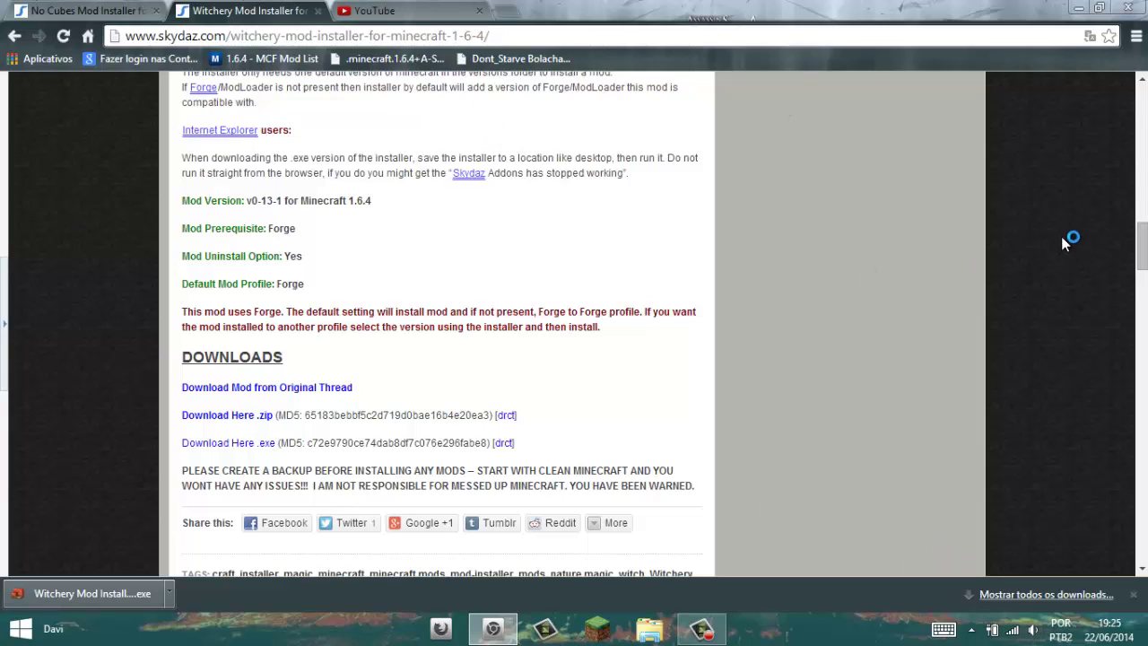
# Step: Run the downloaded Witchery Mod Installer 1.6.4.exe from the browser's finished downloads
pyautogui.doubleClick(831, 199)
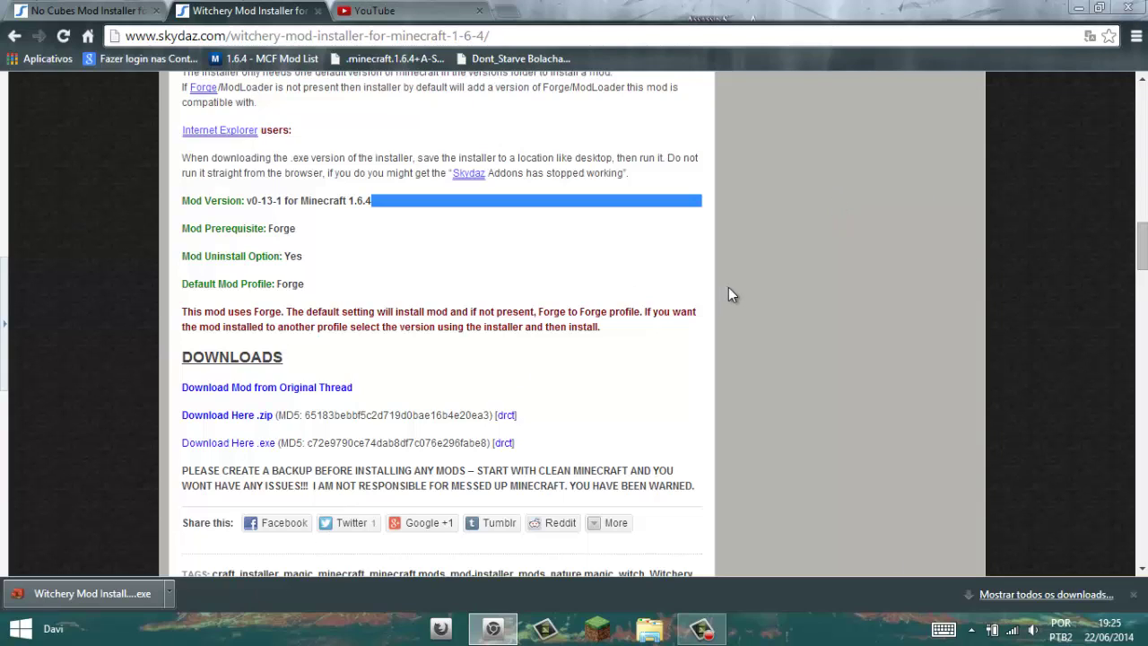
pyautogui.click(456, 367)
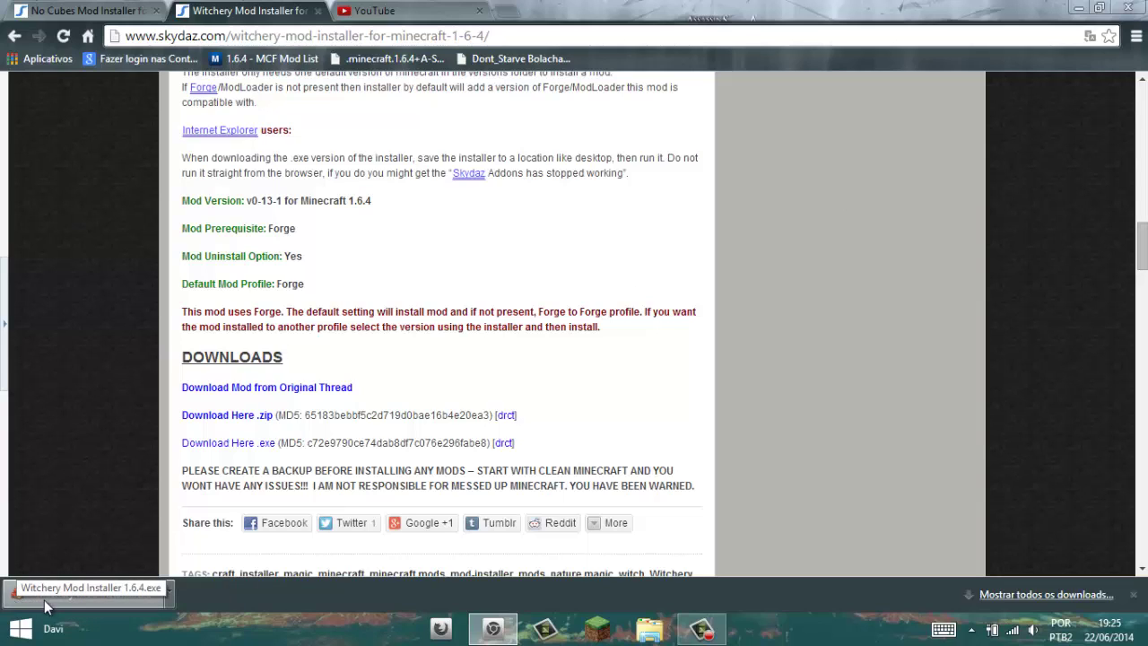
pyautogui.click(5, 598)
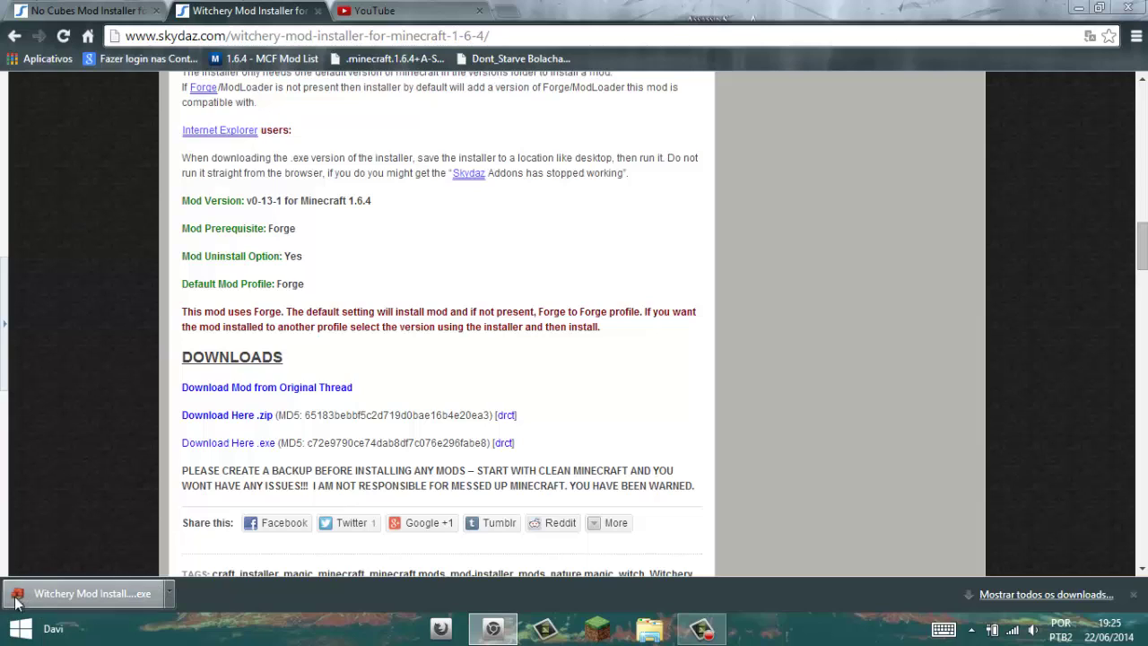
pyautogui.click(21, 598)
pyautogui.click(106, 603)
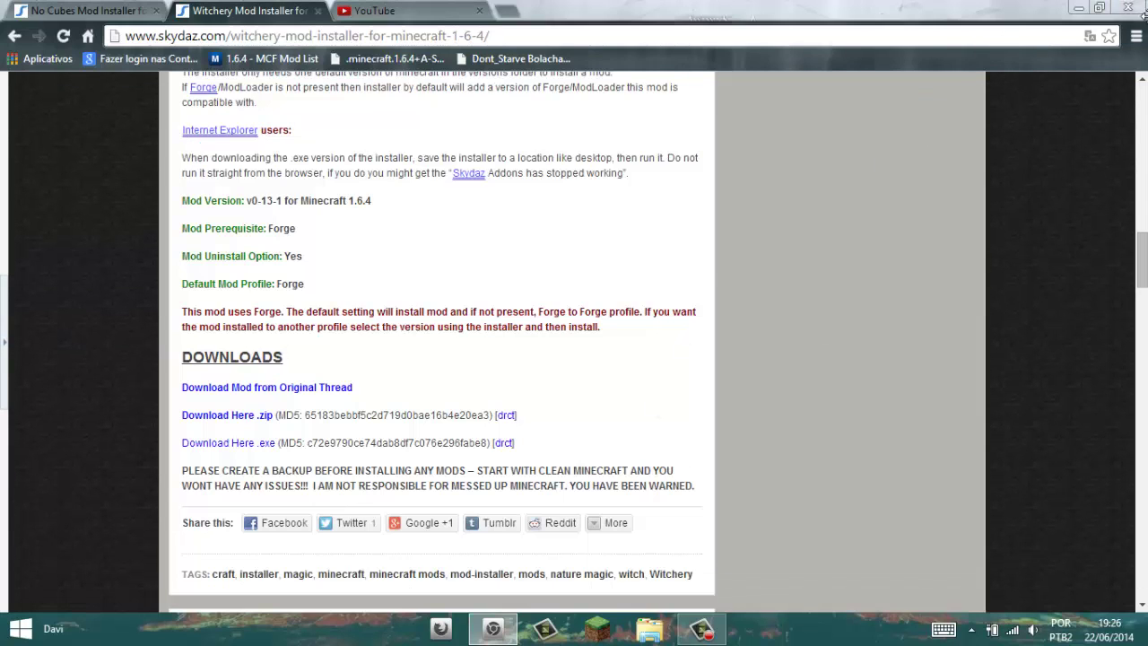
# Step: Install the Witchery mod to the Forge (Default) version, declining the Minecraft backup
pyautogui.moveTo(592, 239)
pyautogui.mouseDown()
pyautogui.moveTo(518, 239)
pyautogui.moveTo(594, 148)
pyautogui.moveTo(523, 147)
pyautogui.moveTo(635, 196)
pyautogui.moveTo(591, 237)
pyautogui.mouseUp()
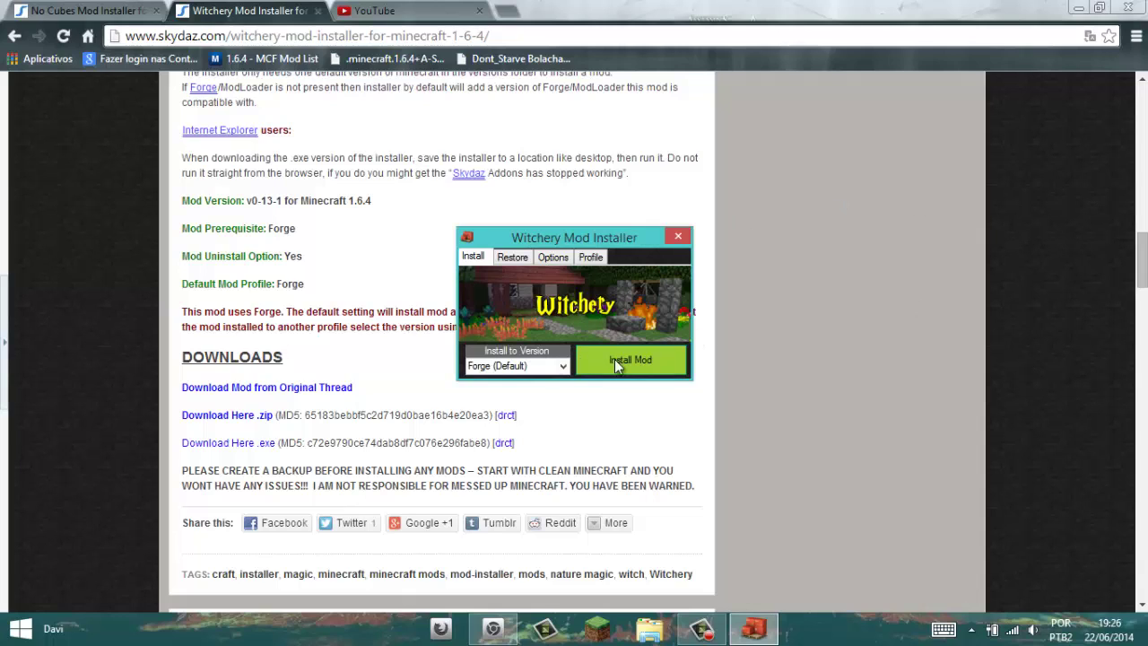
pyautogui.click(634, 369)
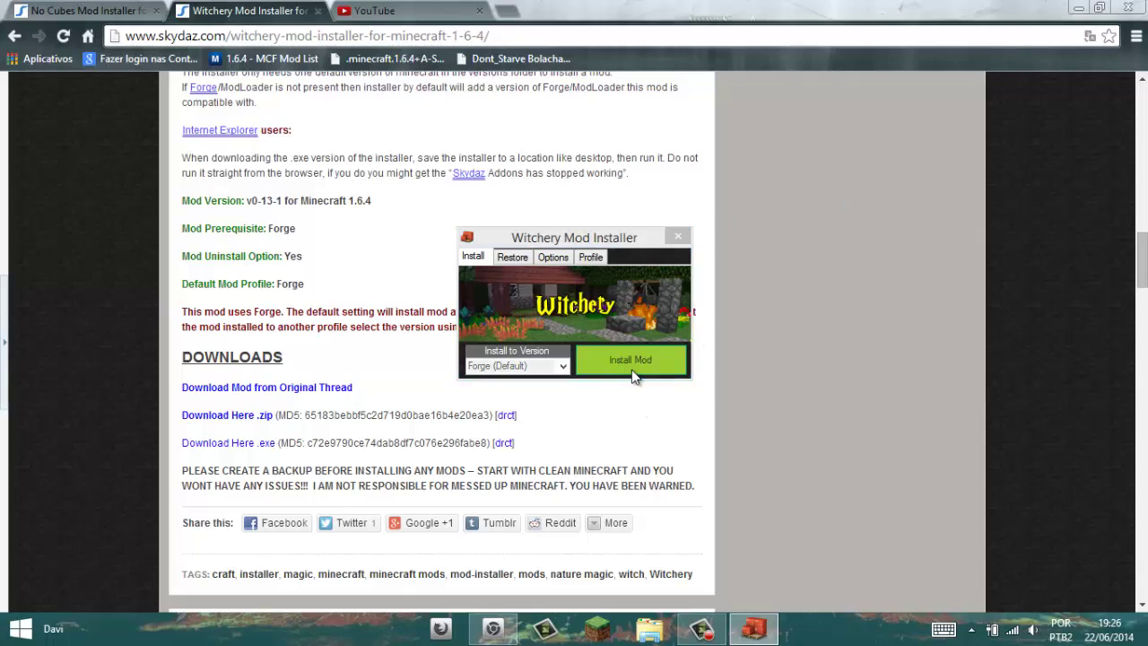
pyautogui.moveTo(573, 283); pyautogui.dragTo(539, 280)
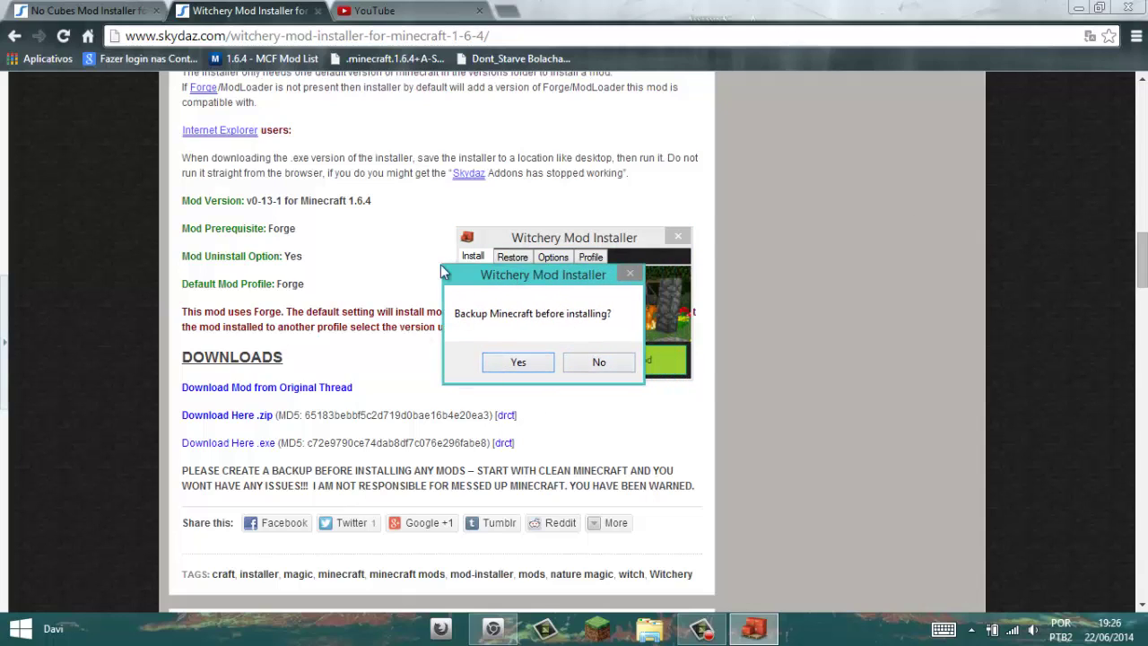
pyautogui.click(597, 367)
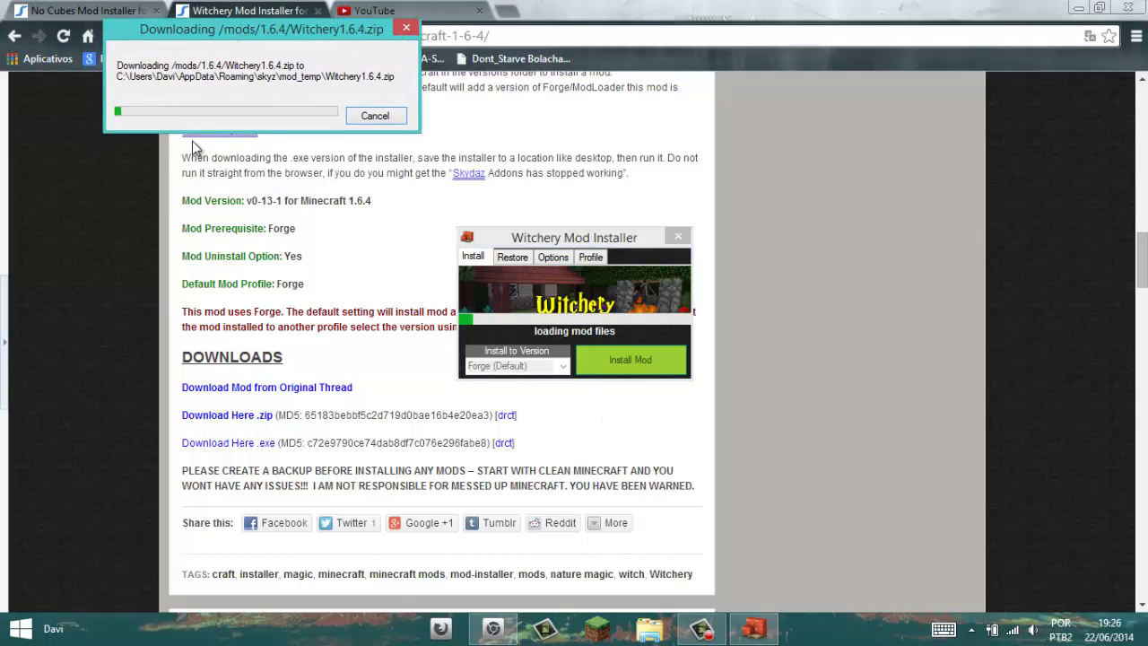
# Step: Bring the Witchery Mod Installer window back in front of the browser and reposition it to follow the installation
pyautogui.click(426, 112)
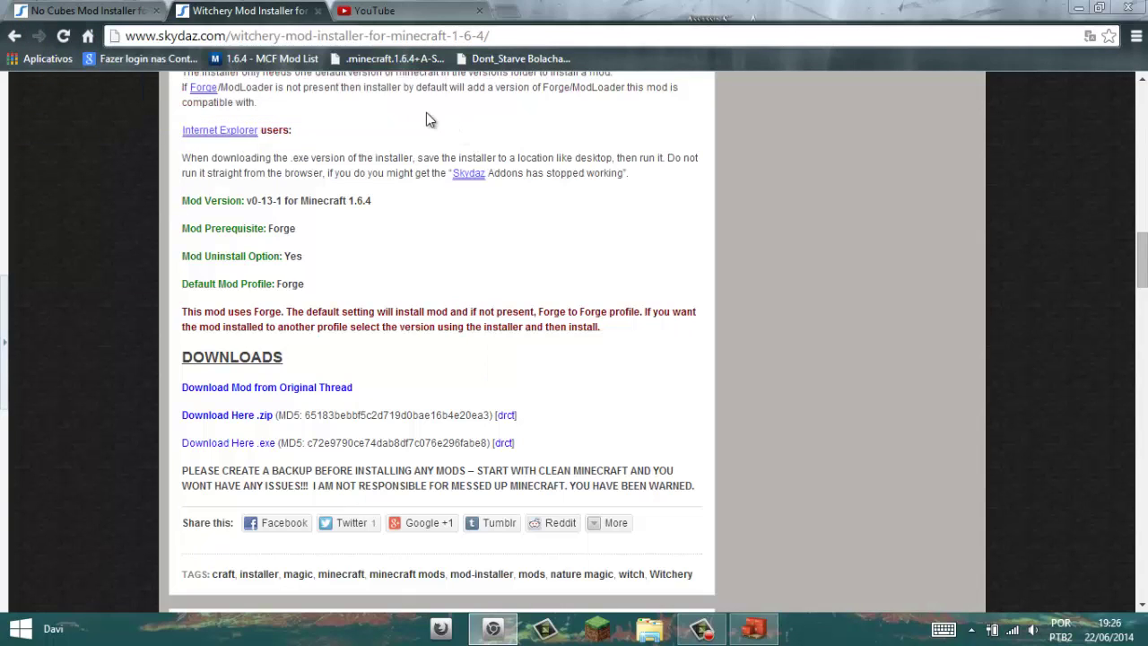
pyautogui.click(770, 629)
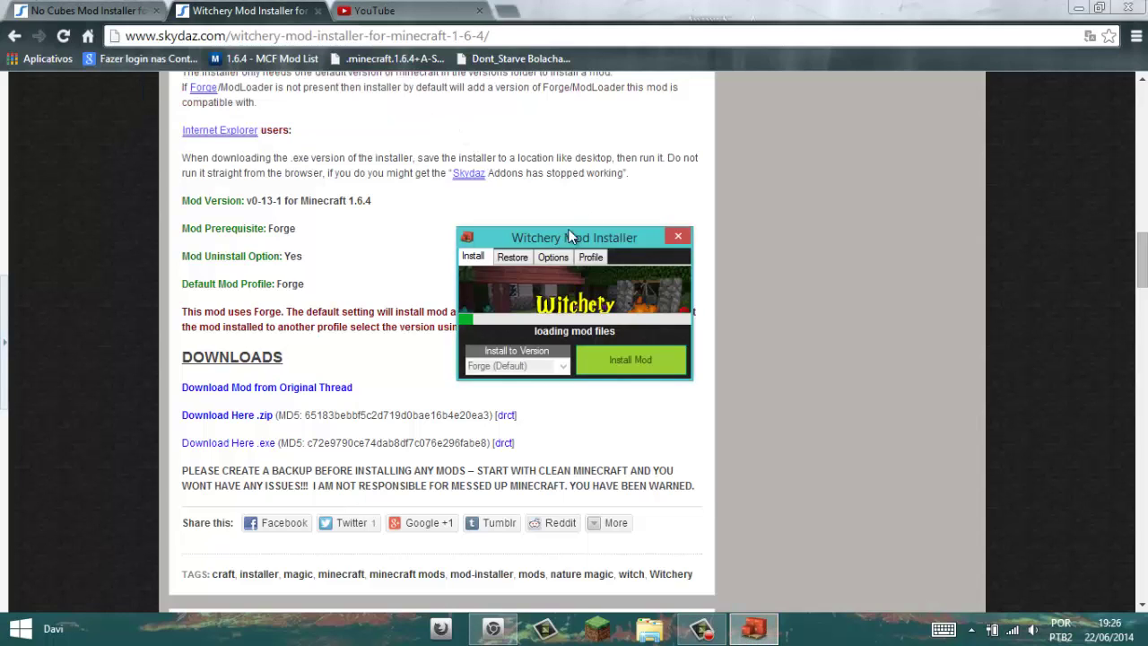
pyautogui.moveTo(561, 241); pyautogui.dragTo(541, 240)
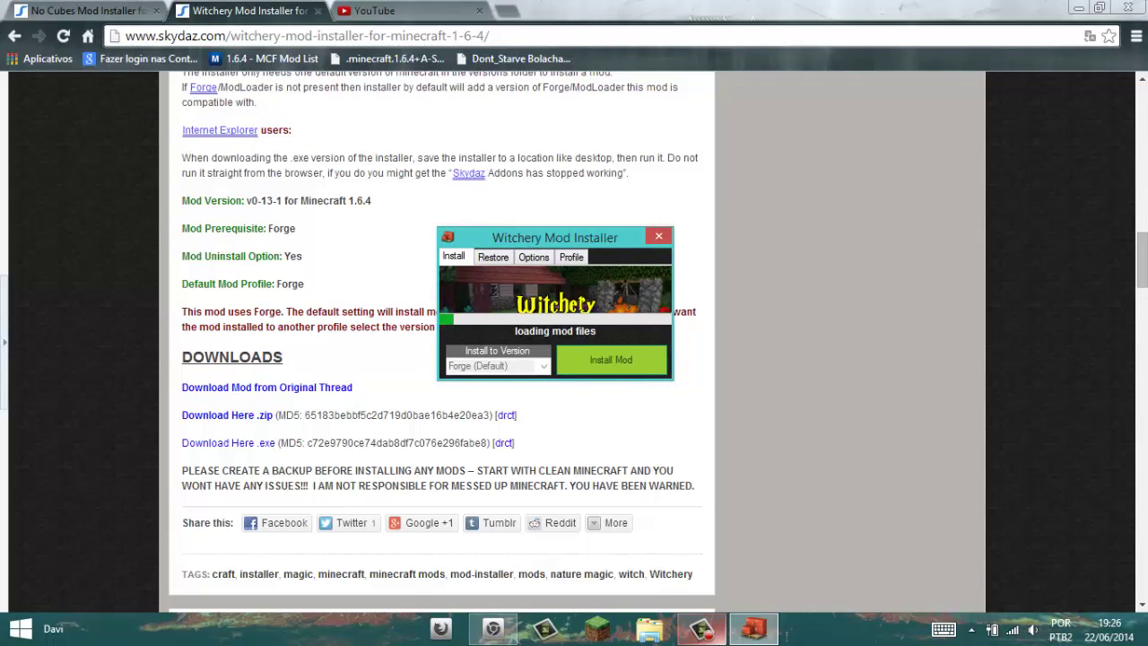
pyautogui.click(701, 629)
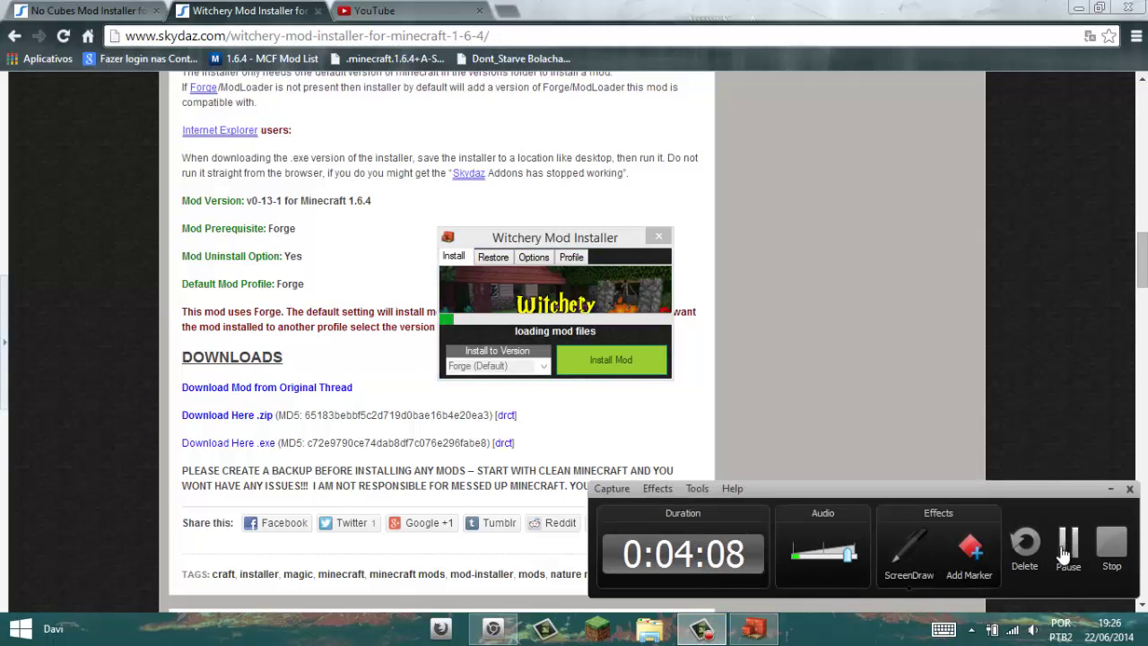
# Step: Acknowledge the completed Witchery installation and close the mod installer
pyautogui.click(527, 246)
pyautogui.moveTo(571, 282); pyautogui.dragTo(494, 344)
pyautogui.click(617, 316)
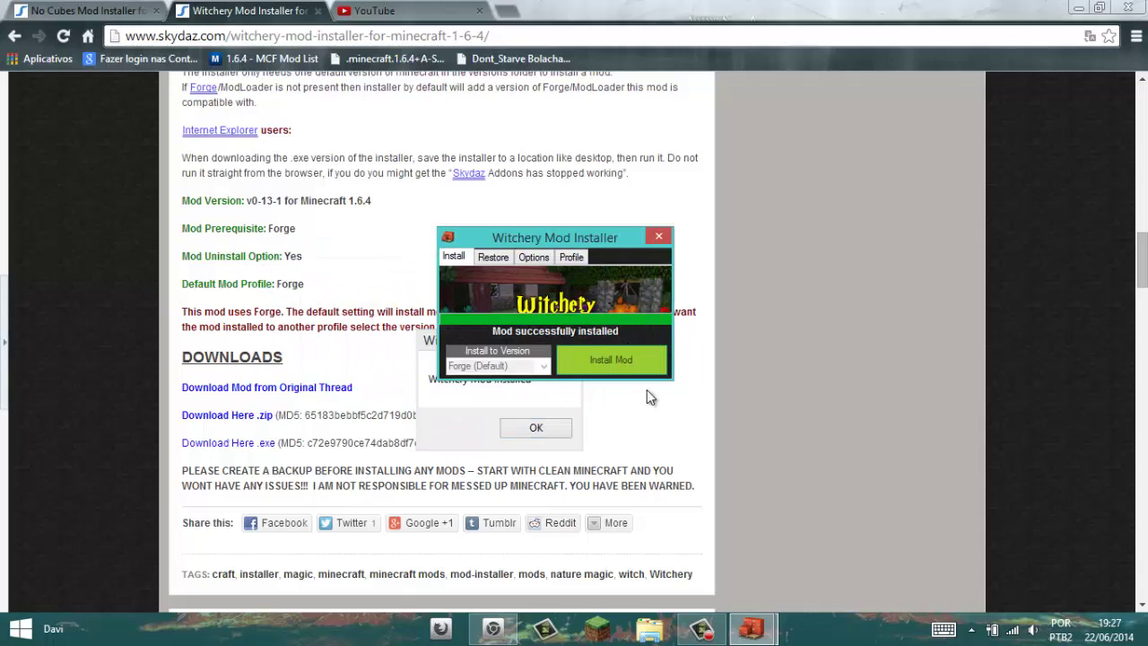
pyautogui.moveTo(777, 631)
pyautogui.click(846, 552)
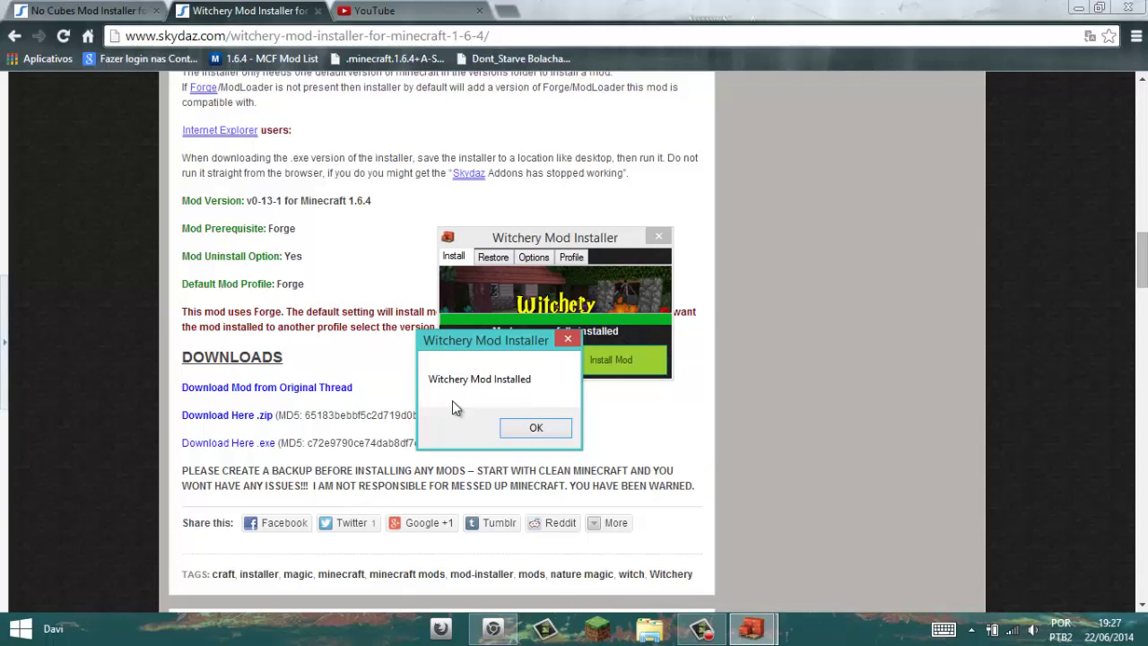
pyautogui.click(534, 429)
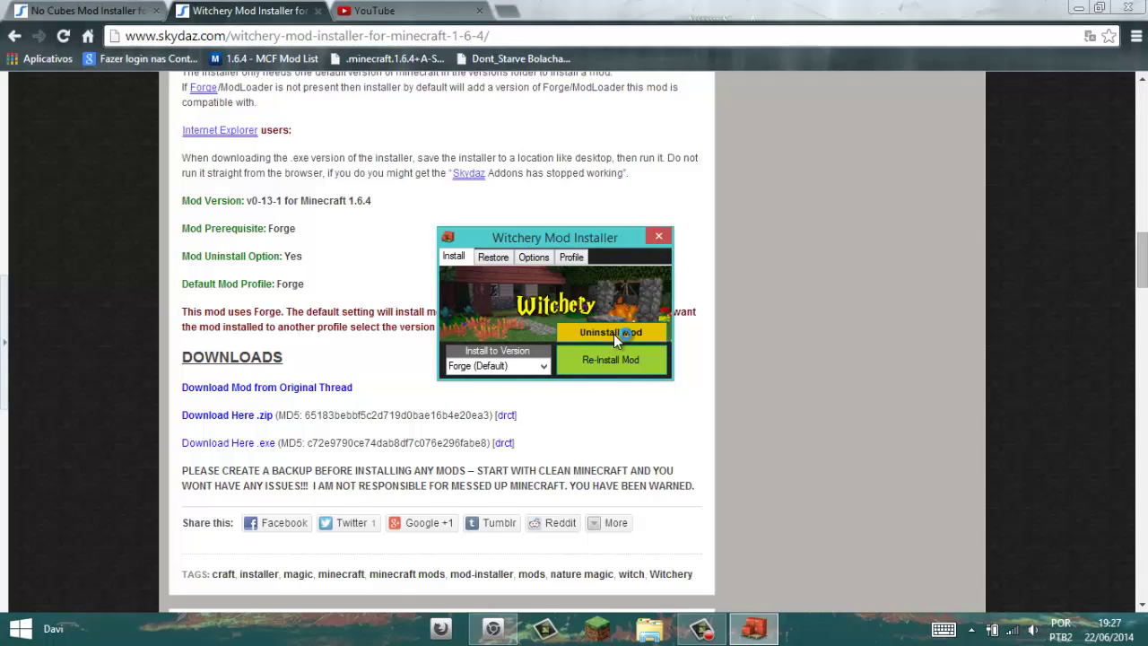
pyautogui.click(658, 231)
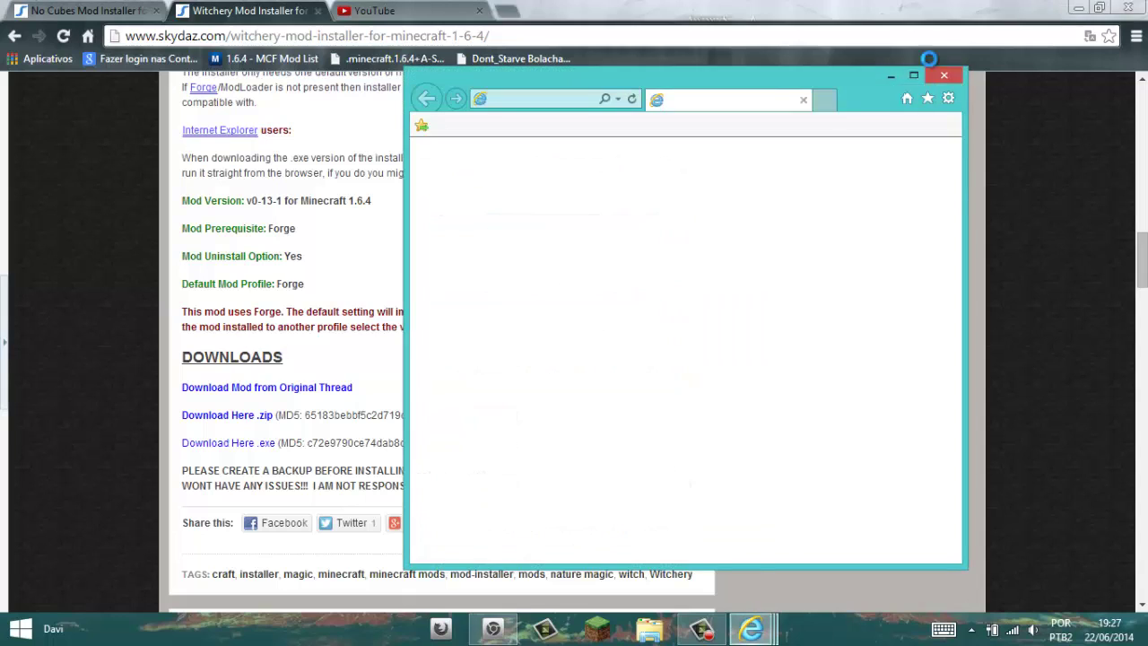
# Step: Close all the blank Internet Explorer windows, minimizing the main browser to reach those behind it
pyautogui.click(949, 77)
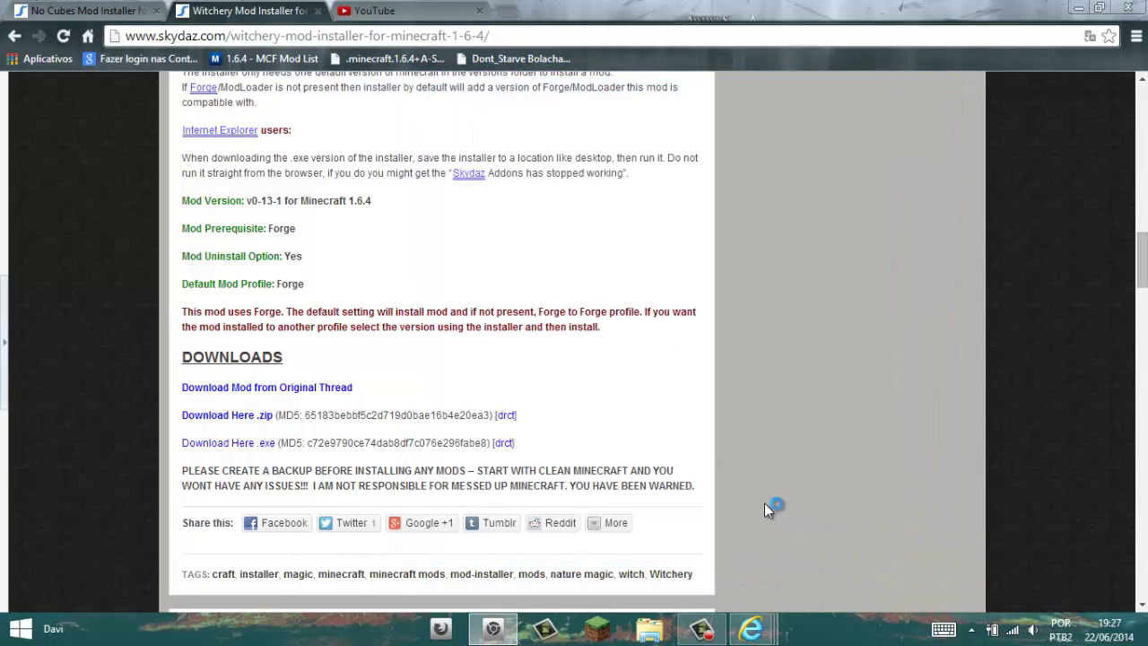
pyautogui.click(768, 633)
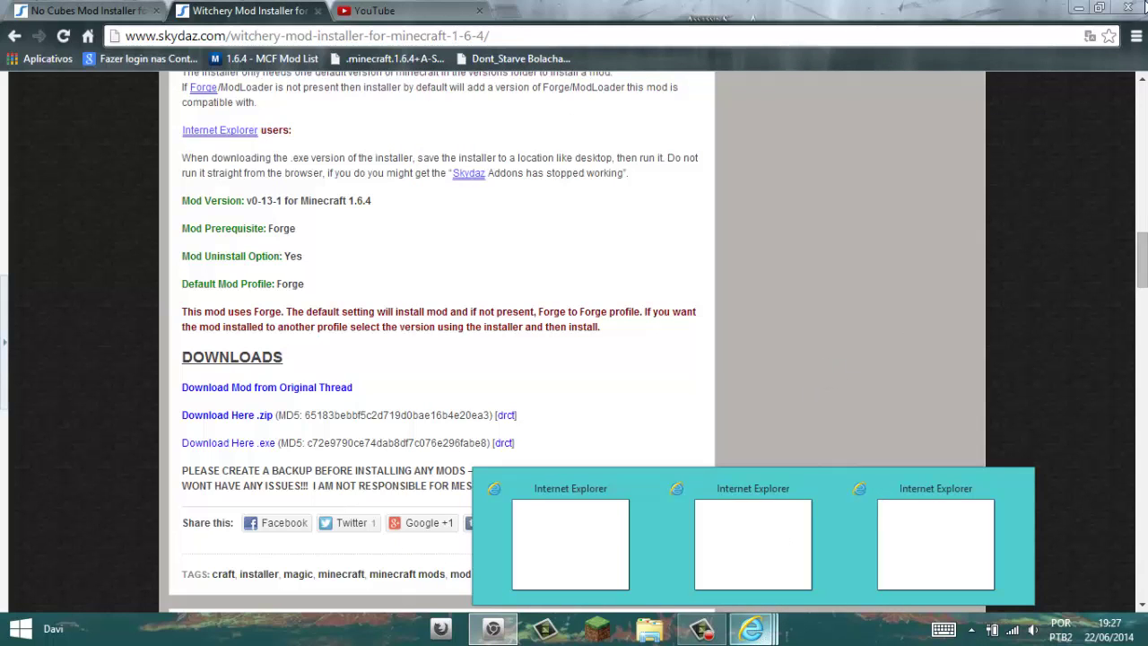
pyautogui.click(1078, 7)
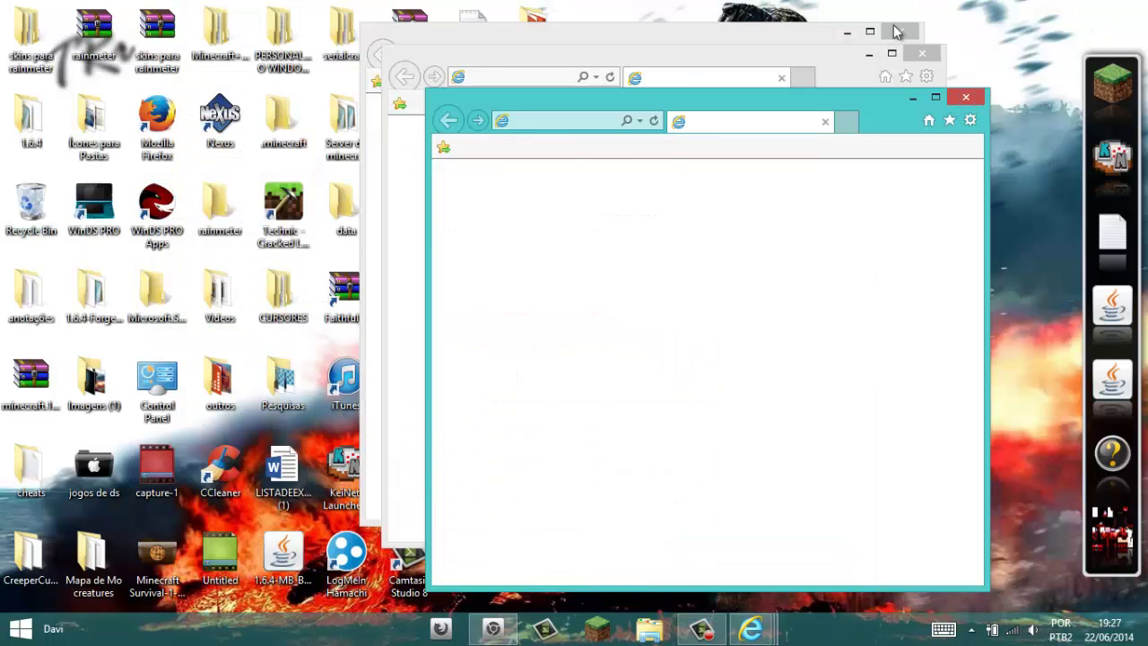
pyautogui.click(897, 32)
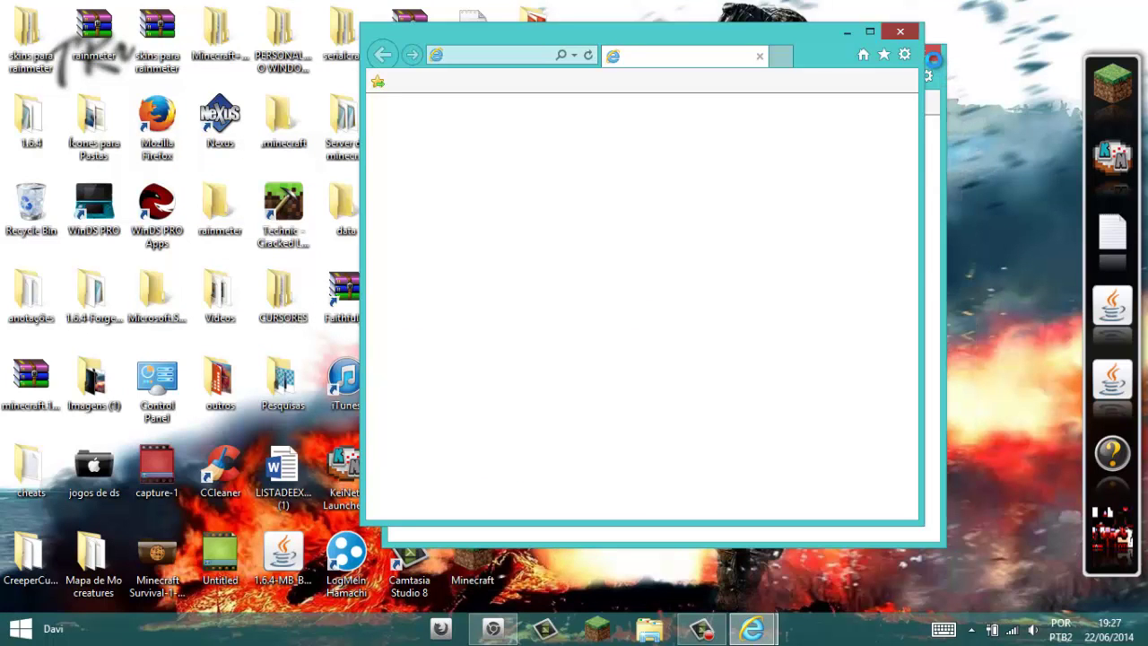
pyautogui.click(901, 32)
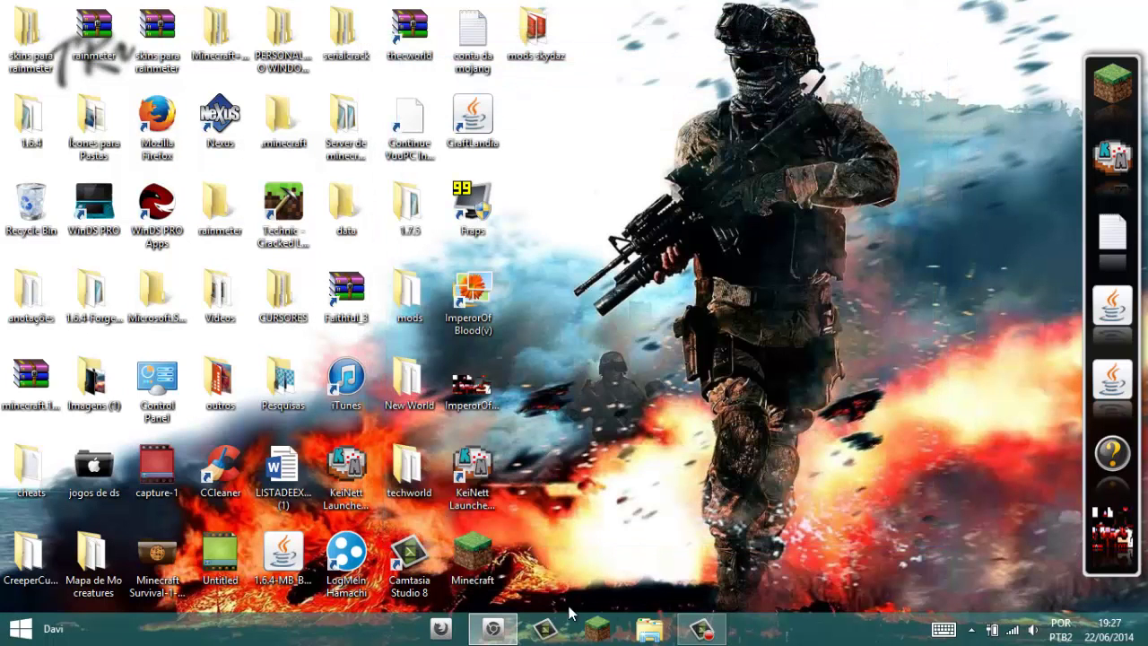
pyautogui.click(492, 628)
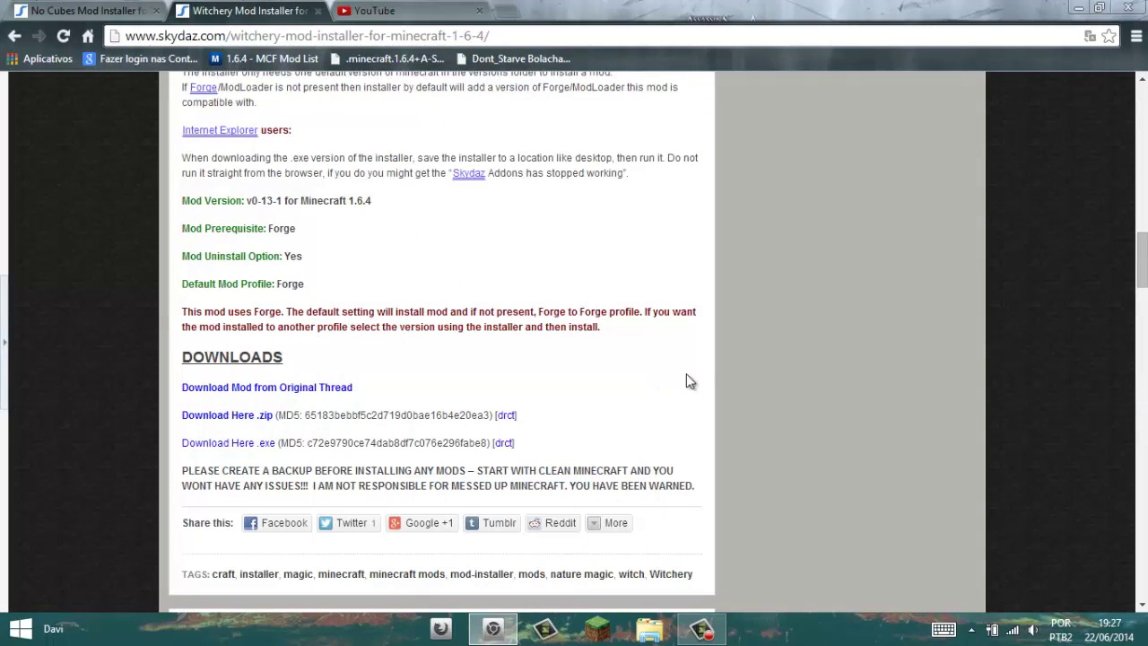
pyautogui.click(1080, 8)
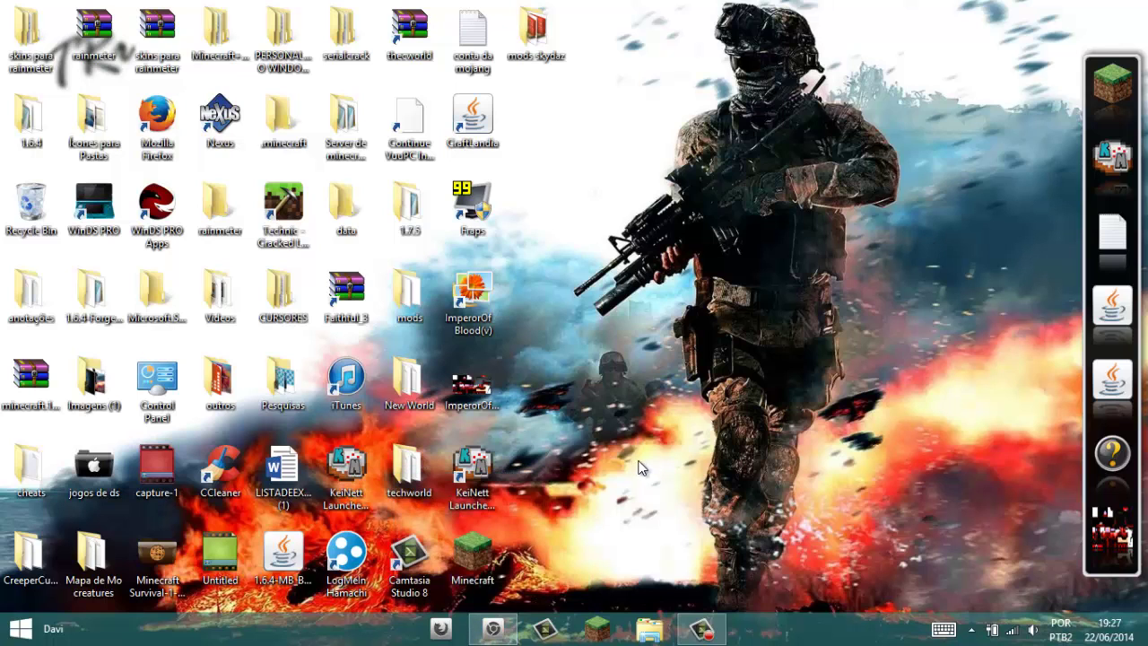
pyautogui.moveTo(639, 467); pyautogui.dragTo(617, 490)
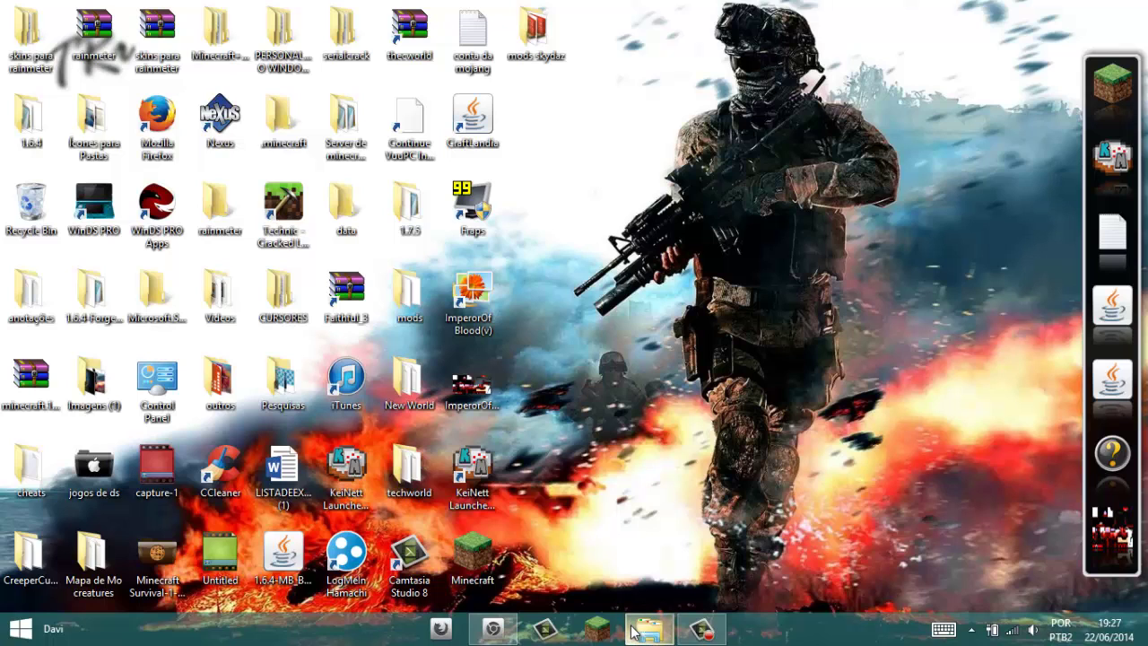
# Step: Open the Downloads folder in File Explorer and locate the Witchery Mod Installer 1.6.4 file
pyautogui.click(647, 628)
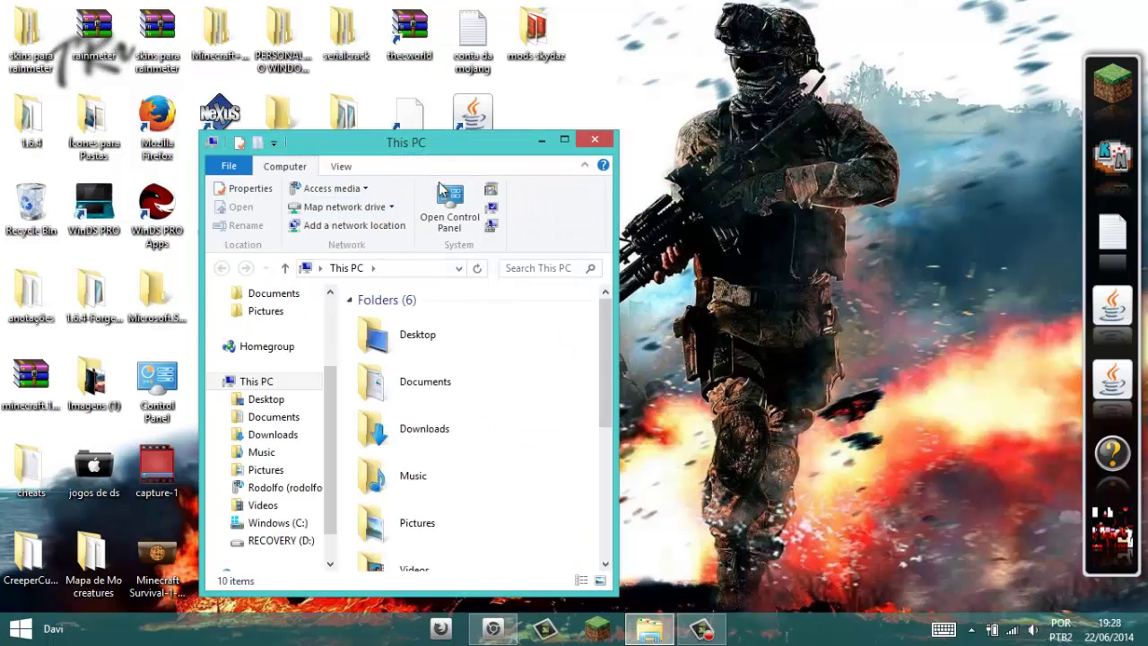
pyautogui.moveTo(472, 152); pyautogui.dragTo(691, 113)
pyautogui.click(777, 103)
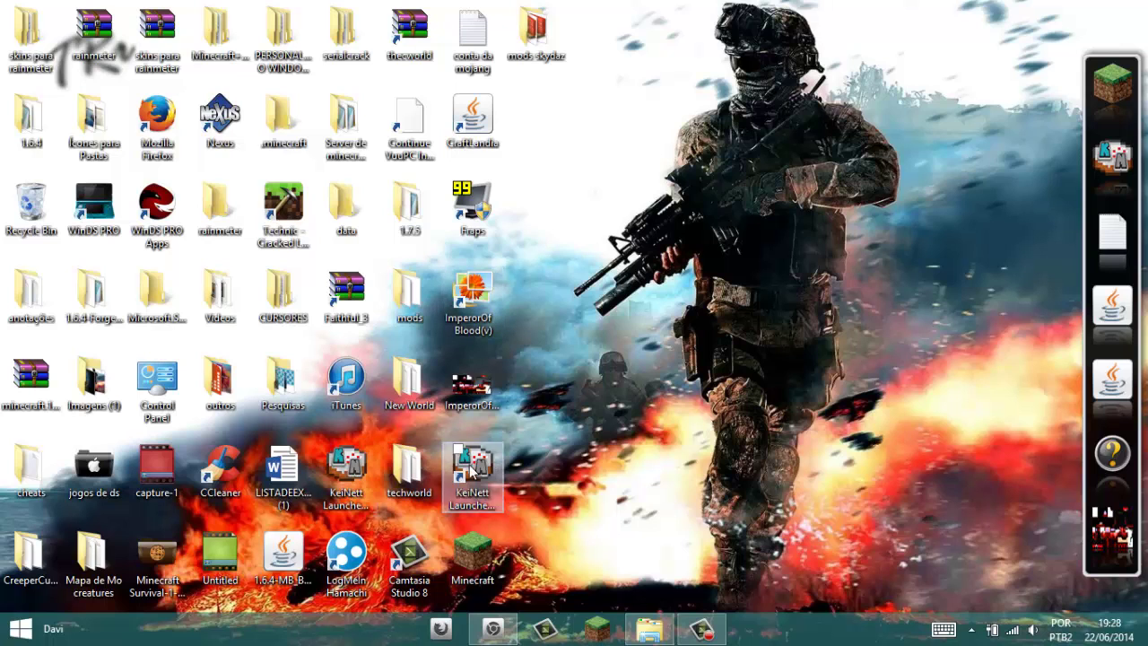
pyautogui.moveTo(622, 149); pyautogui.dragTo(1003, 458)
pyautogui.moveTo(653, 177)
pyautogui.mouseDown()
pyautogui.moveTo(995, 448)
pyautogui.moveTo(632, 175)
pyautogui.mouseUp()
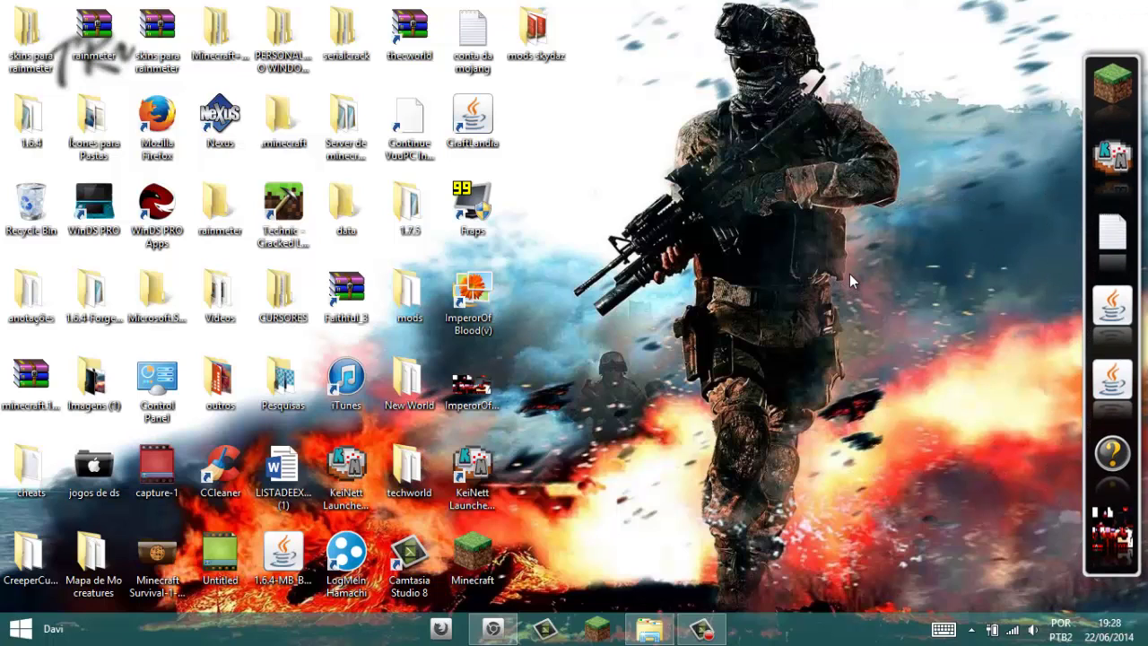
pyautogui.click(649, 629)
pyautogui.click(635, 405)
pyautogui.doubleClick(635, 406)
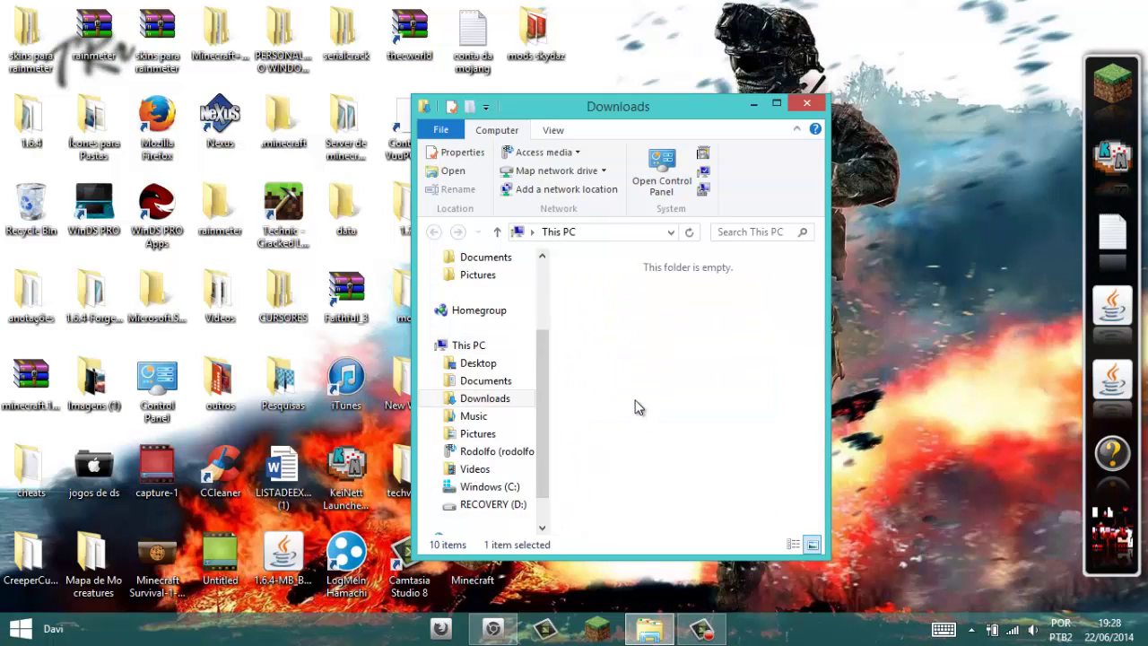
pyautogui.scroll(-3, 819, 309)
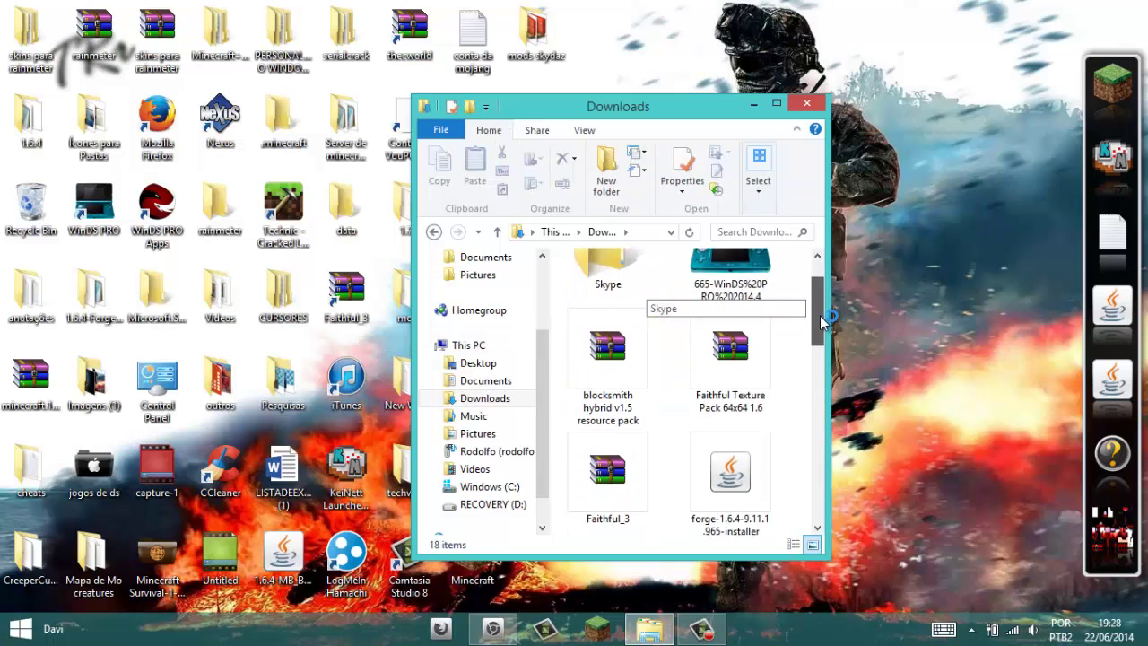
pyautogui.moveTo(824, 391); pyautogui.dragTo(824, 373)
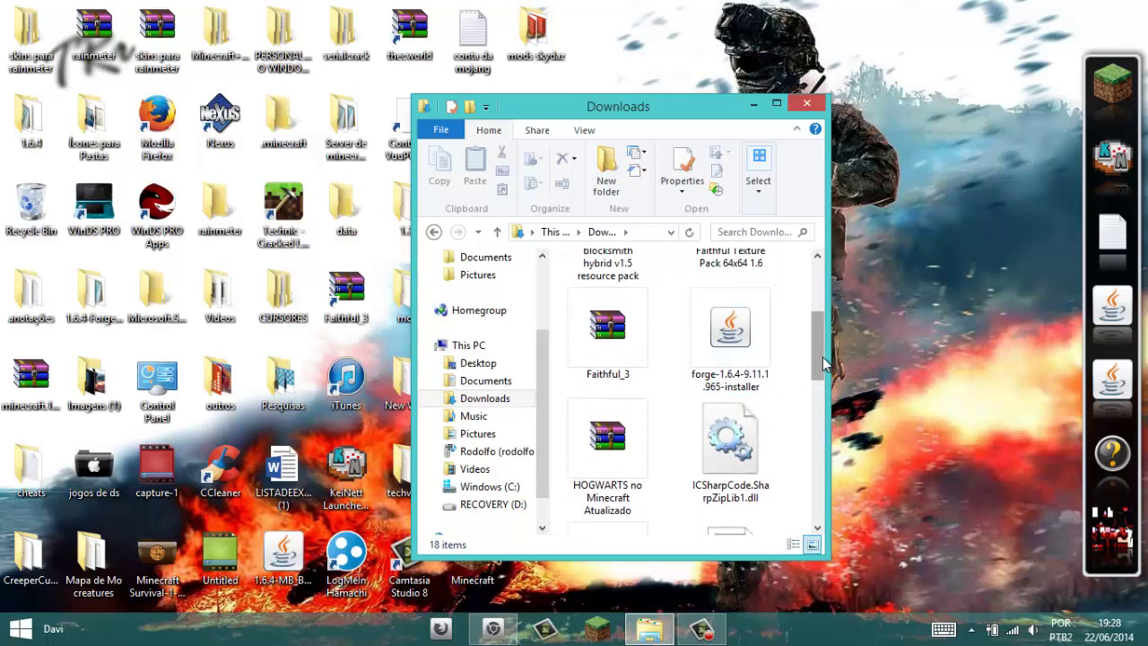
pyautogui.scroll(-5, 807, 413)
pyautogui.scroll(-5, 797, 484)
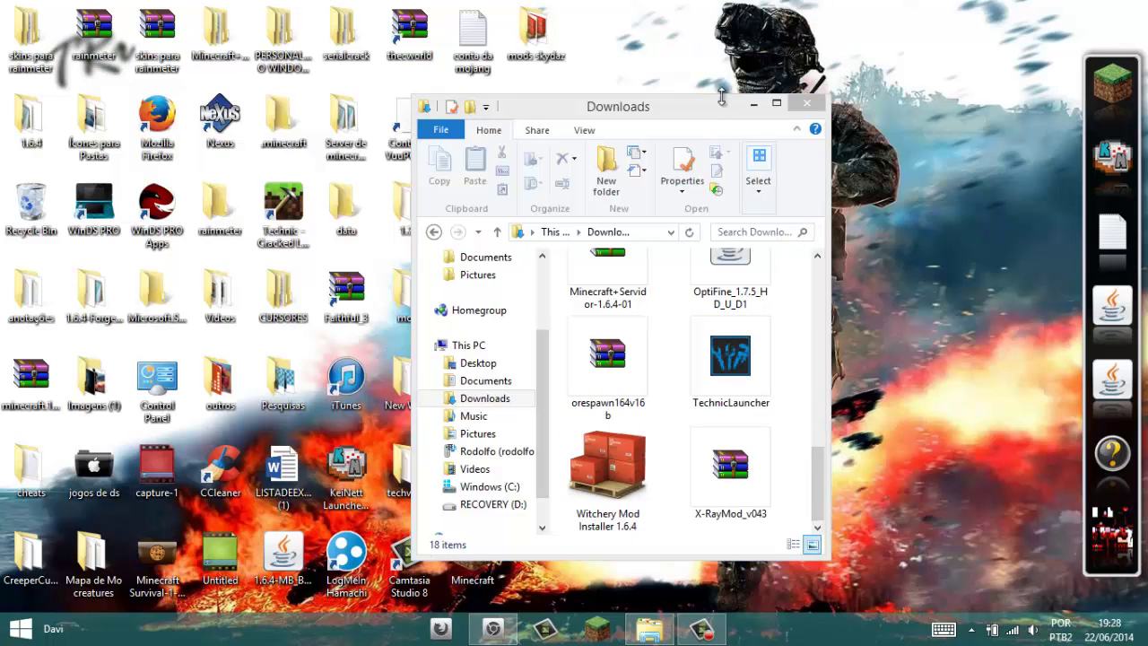
# Step: Try to move Witchery Mod Installer 1.6.4 from Downloads into the desktop folder mods skydaz, and close both folder windows
pyautogui.moveTo(709, 107); pyautogui.dragTo(869, 39)
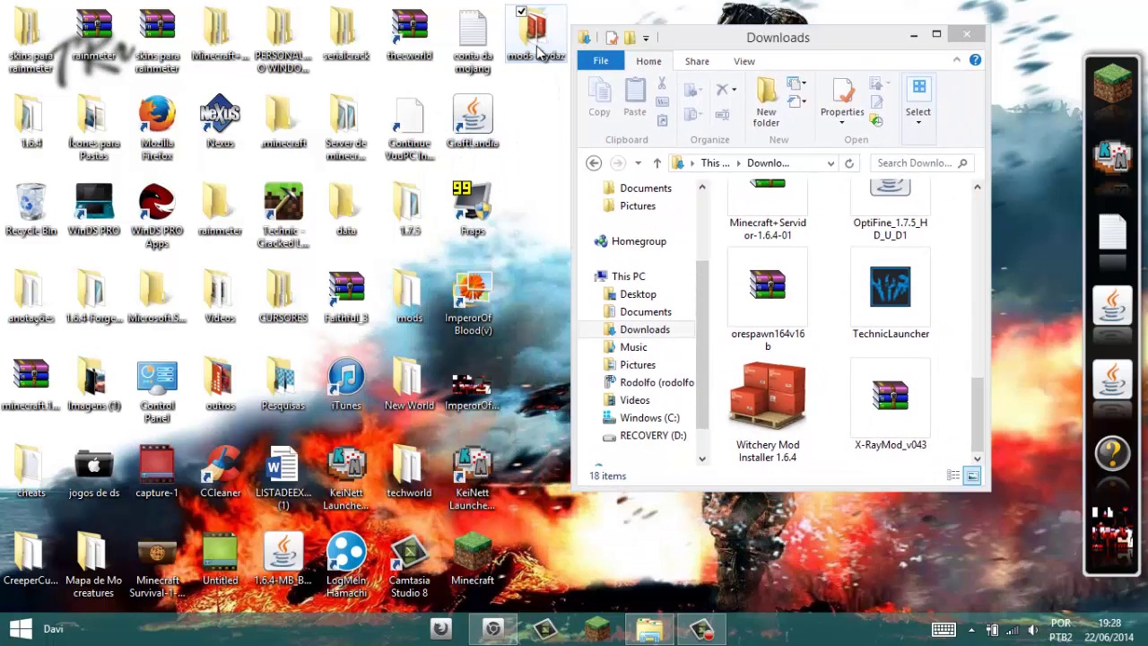
pyautogui.doubleClick(535, 41)
pyautogui.moveTo(747, 70); pyautogui.dragTo(384, 100)
pyautogui.moveTo(767, 395); pyautogui.dragTo(523, 473)
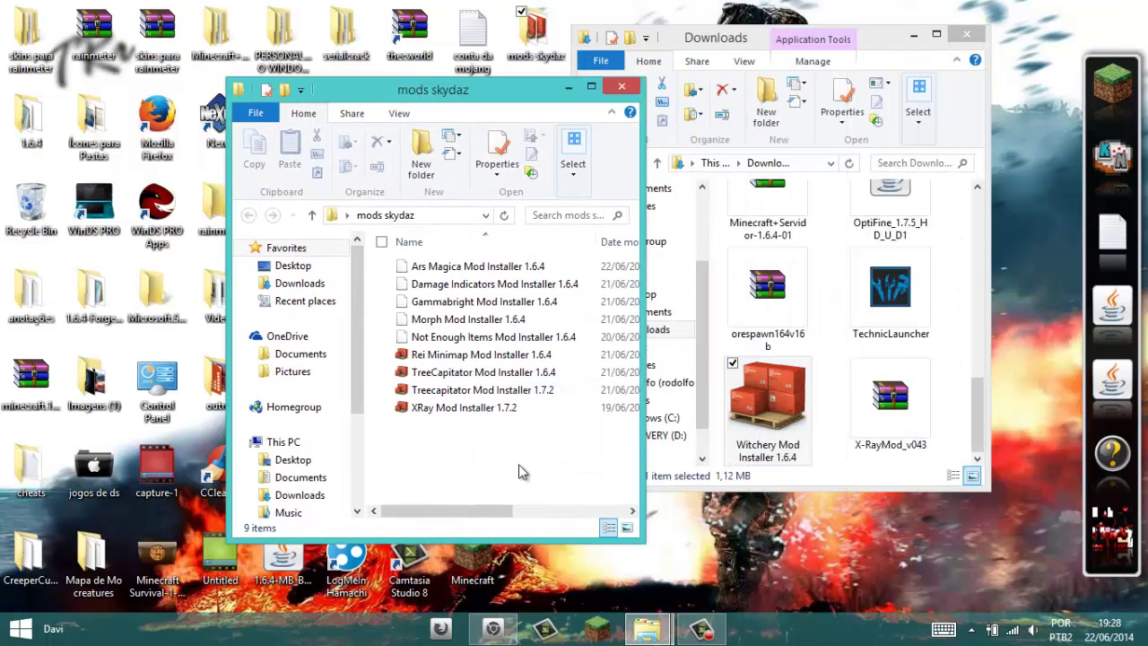
pyautogui.click(622, 86)
pyautogui.click(966, 34)
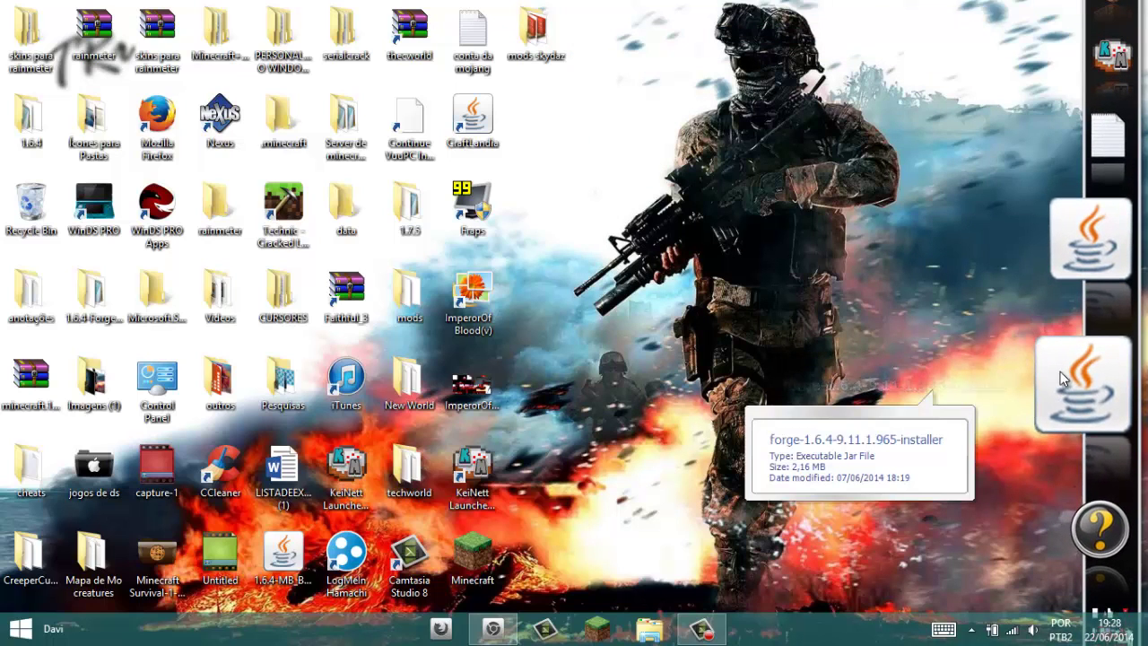
# Step: Launch forge-1.6.4-9.11.1.965-installer, review its client install option and .minecraft target folder, and close both installer windows without installing
pyautogui.click(1057, 380)
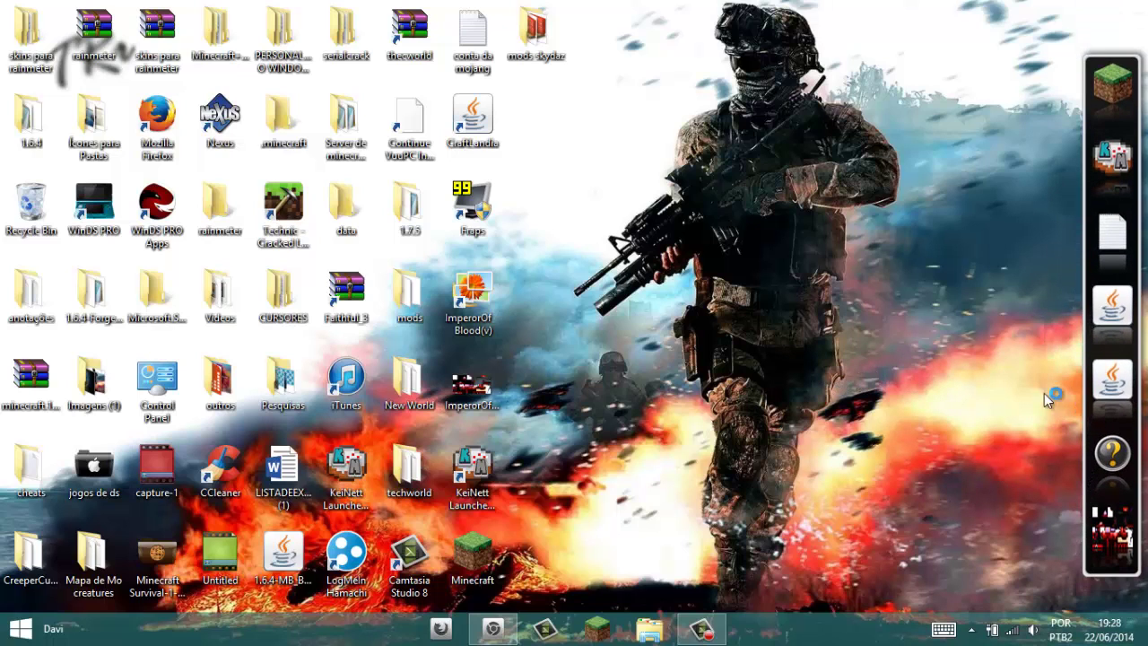
pyautogui.moveTo(769, 384); pyautogui.dragTo(602, 225)
pyautogui.moveTo(687, 397); pyautogui.dragTo(793, 232)
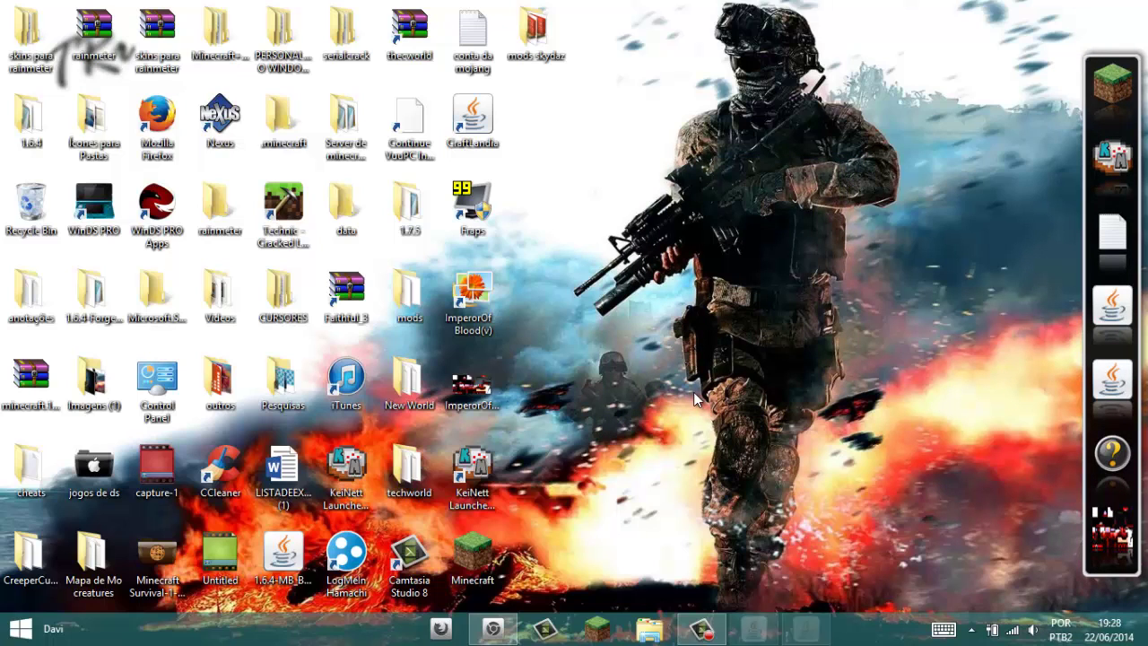
pyautogui.moveTo(568, 186); pyautogui.dragTo(633, 160)
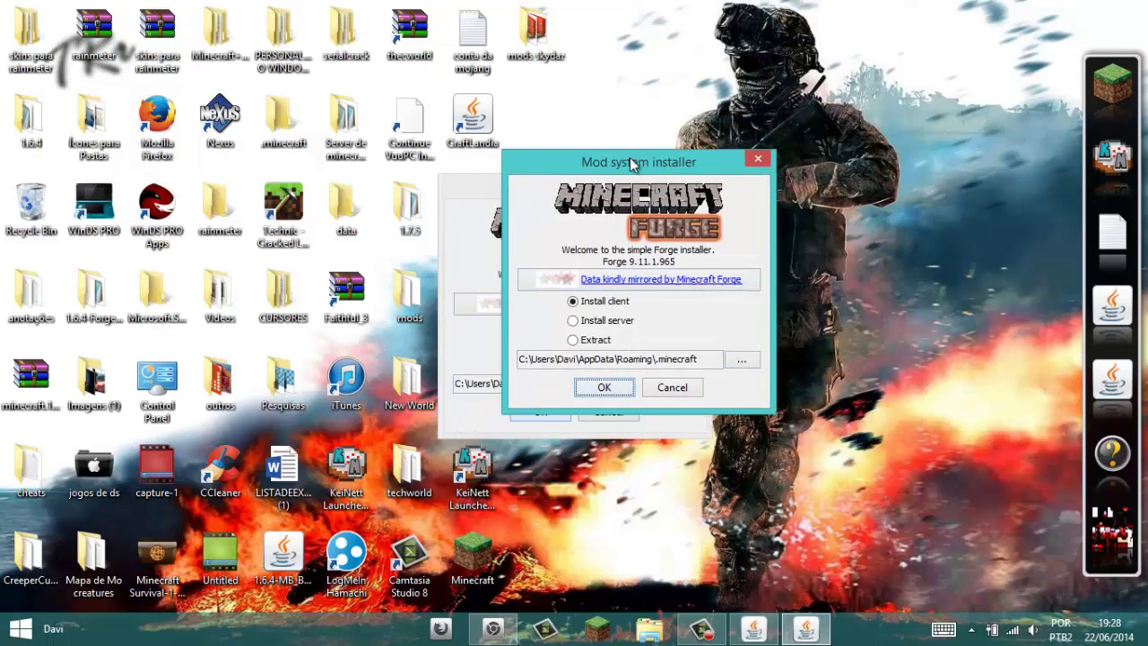
pyautogui.click(760, 157)
pyautogui.moveTo(599, 191); pyautogui.dragTo(645, 158)
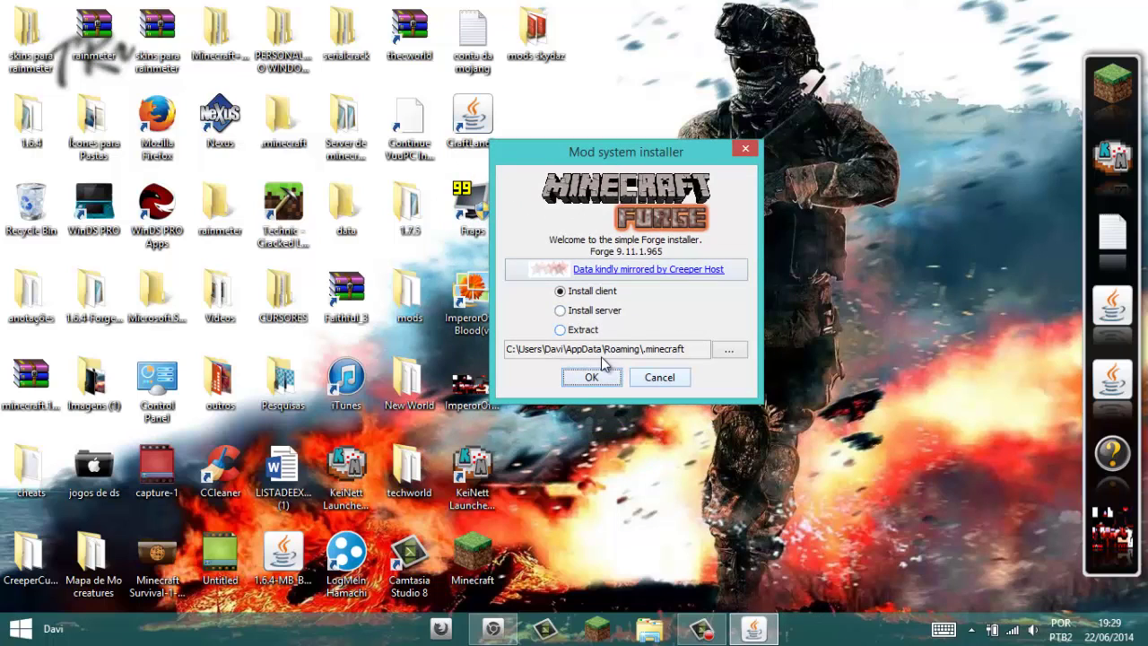
pyautogui.click(748, 153)
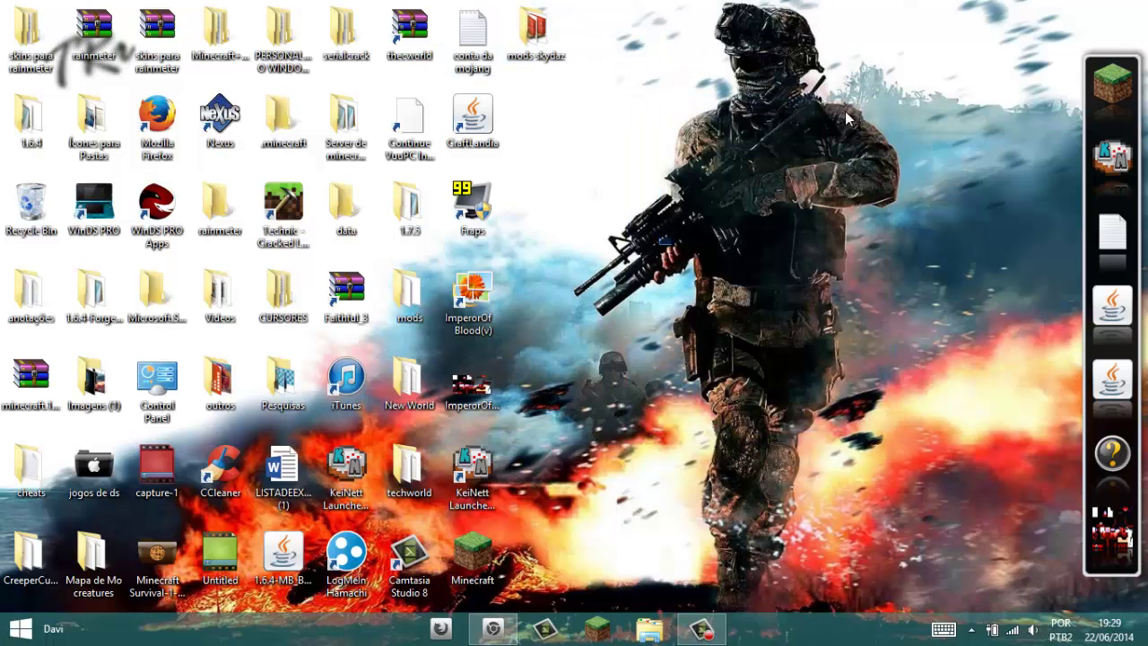
# Step: Open %appdata%, go into the mods folder inside .minecraft to check for the Witchery_0-13-1_164 file, and close the folder window
pyautogui.moveTo(890, 101); pyautogui.dragTo(664, 404)
pyautogui.moveTo(903, 56); pyautogui.dragTo(596, 456)
pyautogui.press('super+r')
pyautogui.write('%appdata%')
pyautogui.press('Return')
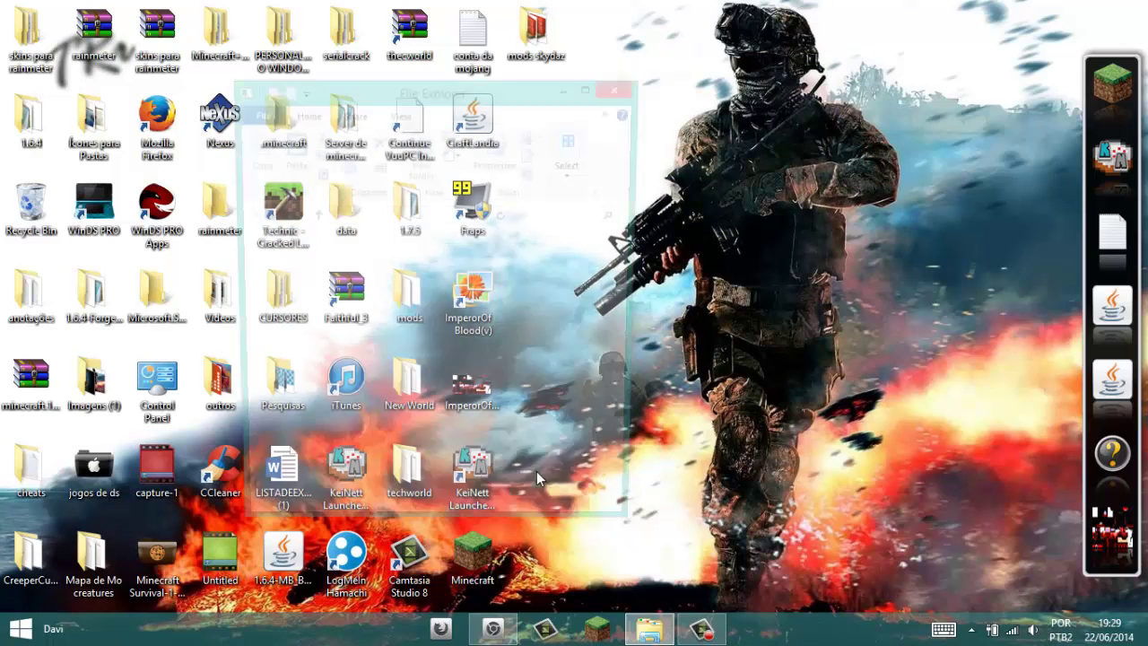
pyautogui.click(591, 86)
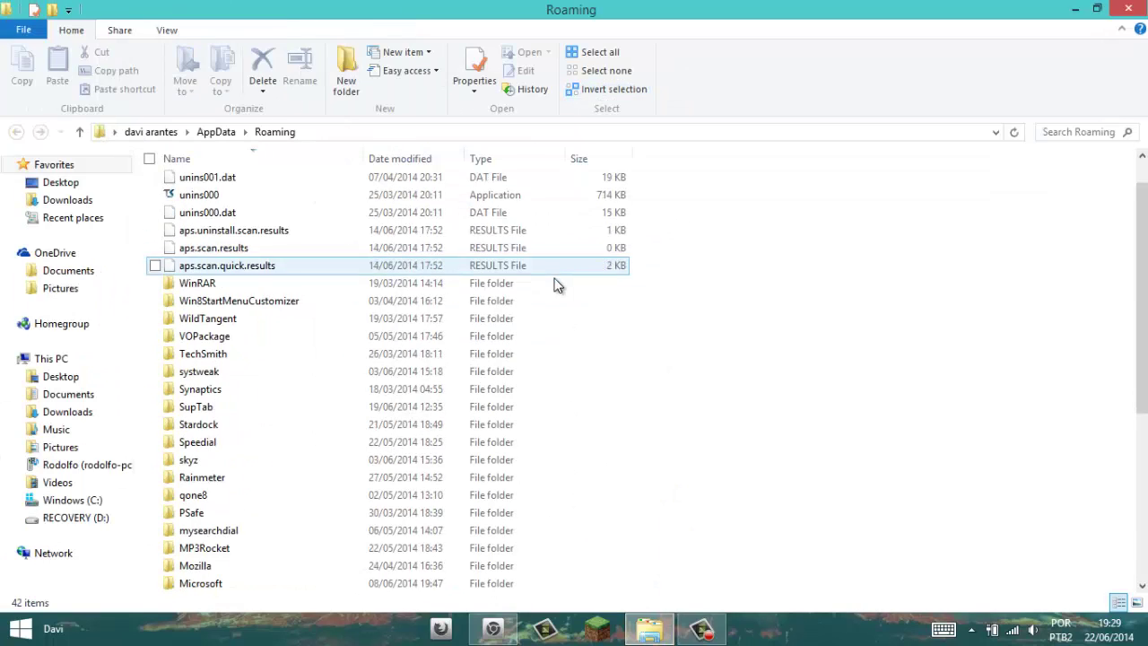
pyautogui.scroll(-6, 417, 478)
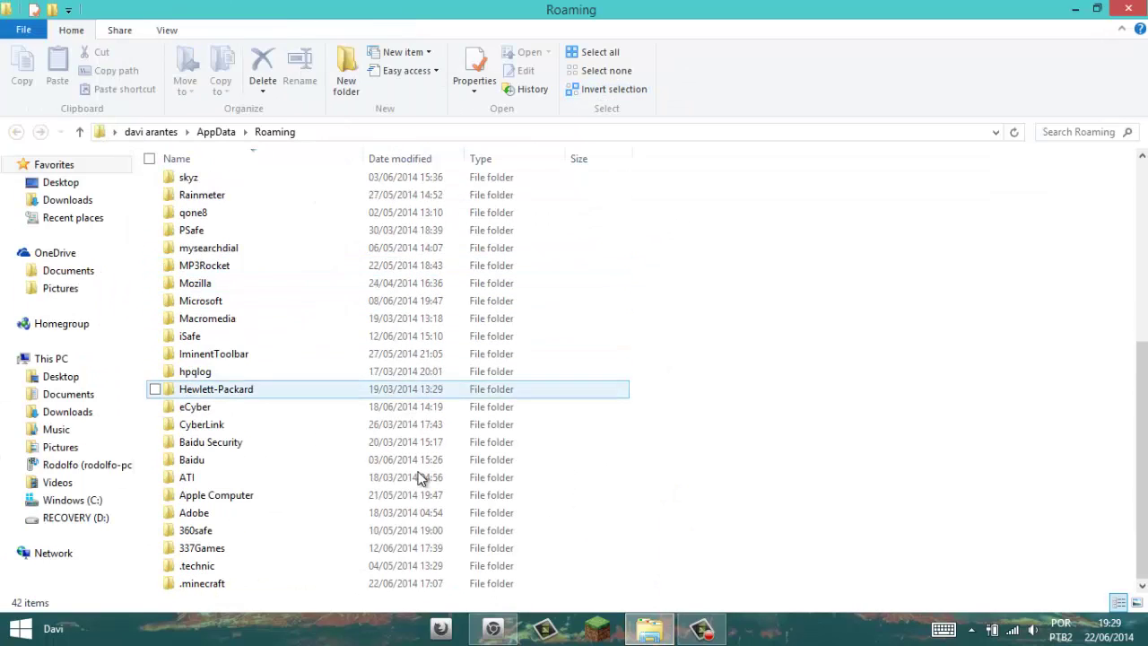
pyautogui.doubleClick(215, 588)
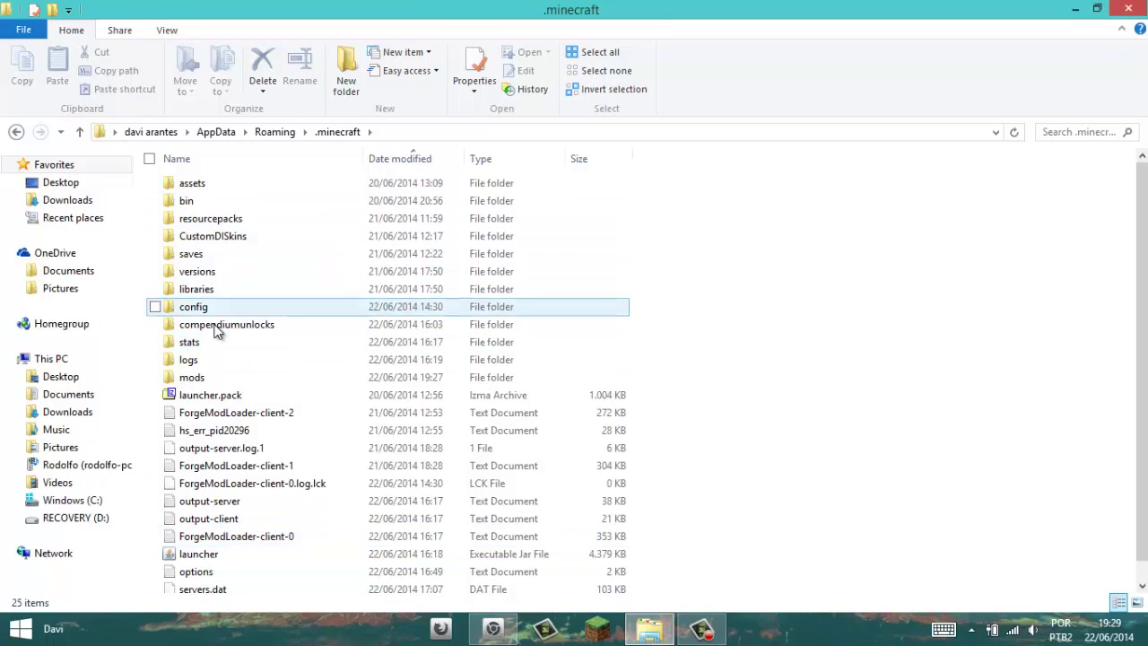
pyautogui.doubleClick(192, 378)
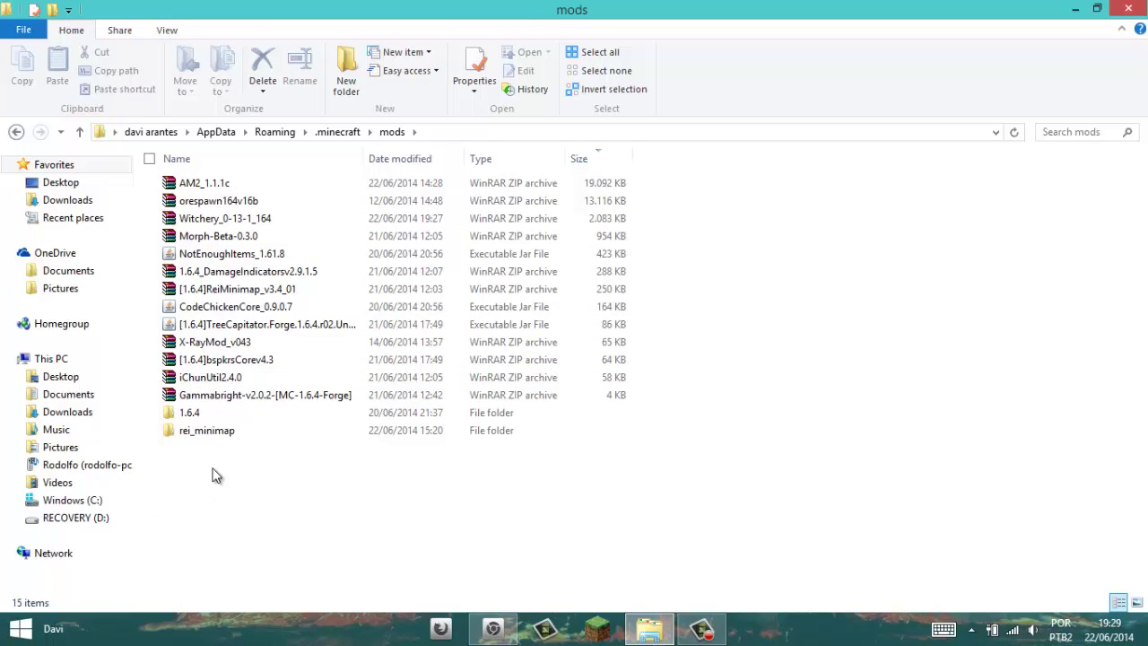
pyautogui.moveTo(191, 500); pyautogui.dragTo(206, 471)
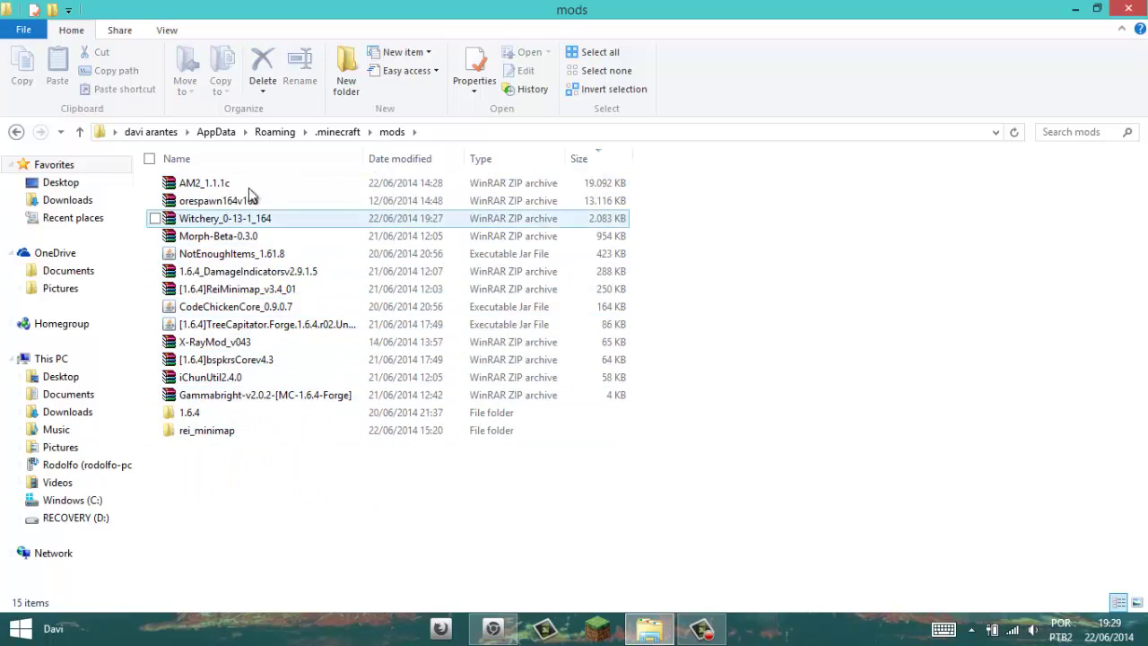
pyautogui.click(1127, 11)
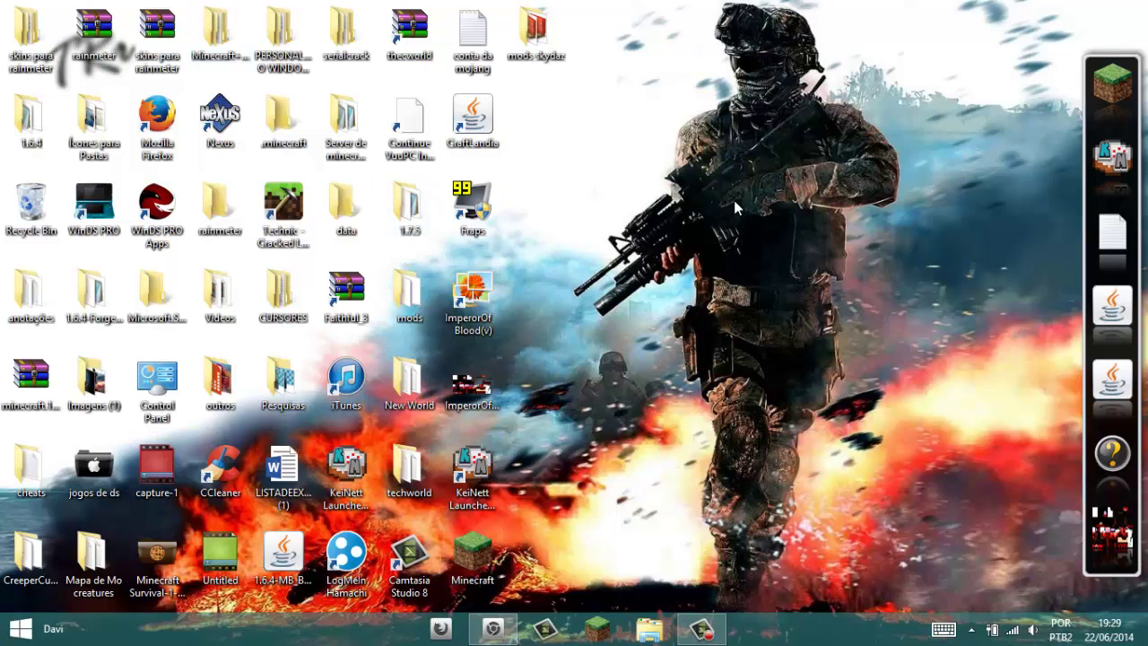
# Step: Switch back to Chrome and look over the Skydaz Witchery Mod Installer page, from its download links up to the title
pyautogui.moveTo(683, 126); pyautogui.dragTo(533, 405)
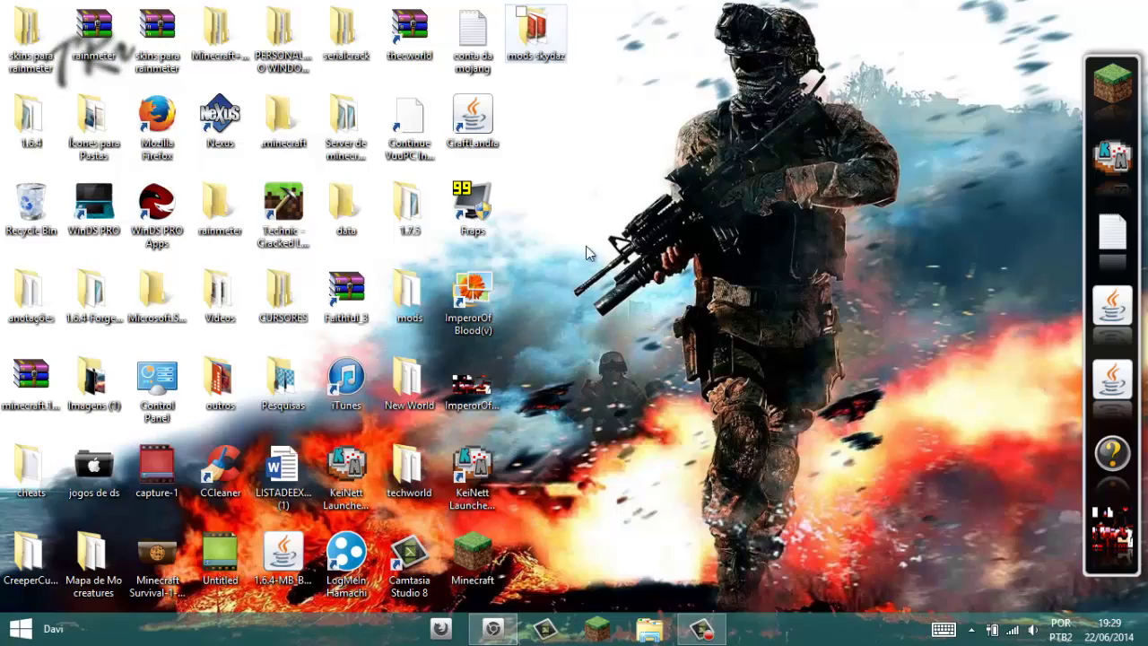
pyautogui.click(492, 629)
pyautogui.click(493, 630)
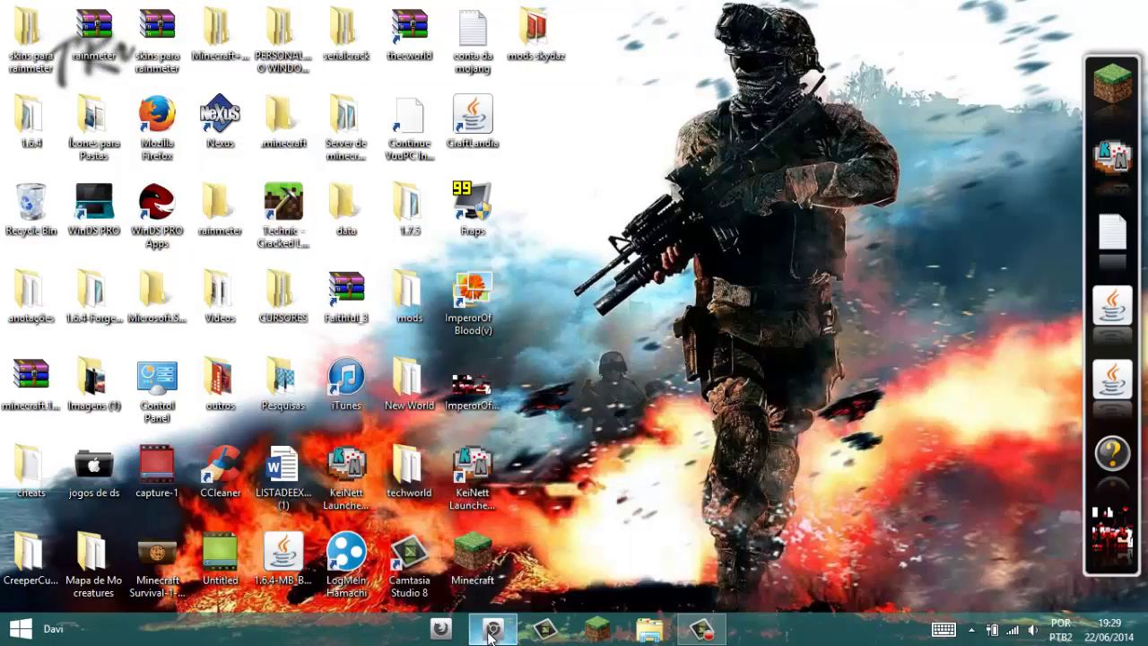
pyautogui.click(492, 630)
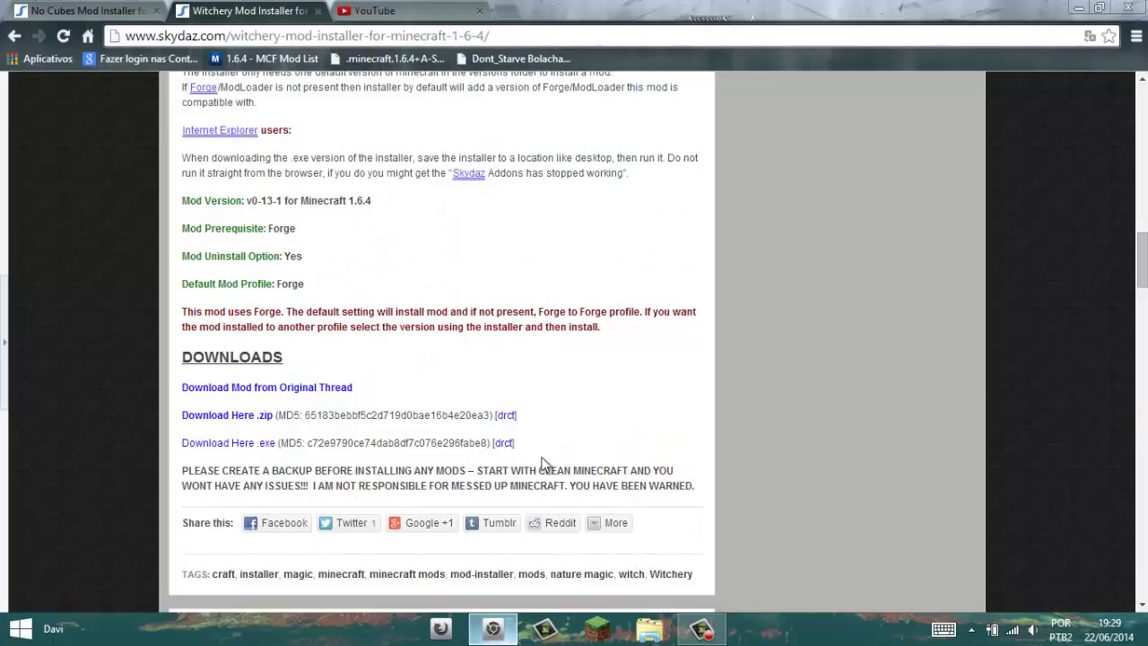
pyautogui.scroll(3, 544, 466)
pyautogui.scroll(-10, 565, 359)
pyautogui.scroll(3, 574, 267)
pyautogui.scroll(3, 569, 267)
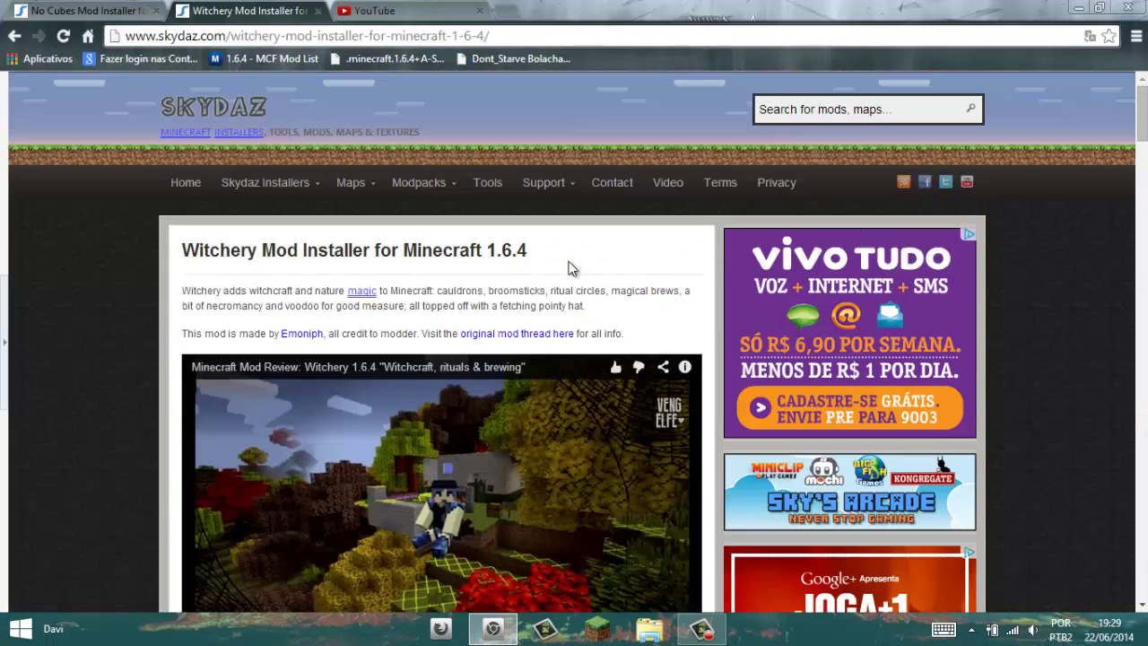
pyautogui.moveTo(565, 250); pyautogui.dragTo(584, 264)
pyautogui.click(579, 271)
# Step: Examine the suggested mod searches in the Skydaz search field without running a search
pyautogui.click(826, 114)
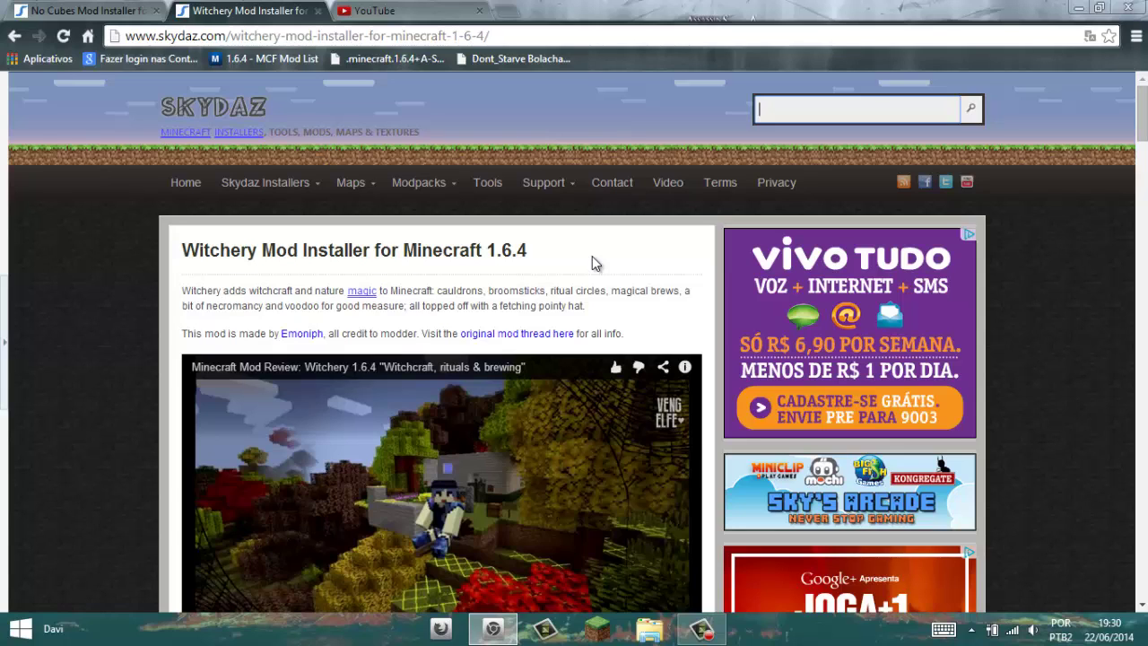
pyautogui.click(790, 113)
pyautogui.click(688, 101)
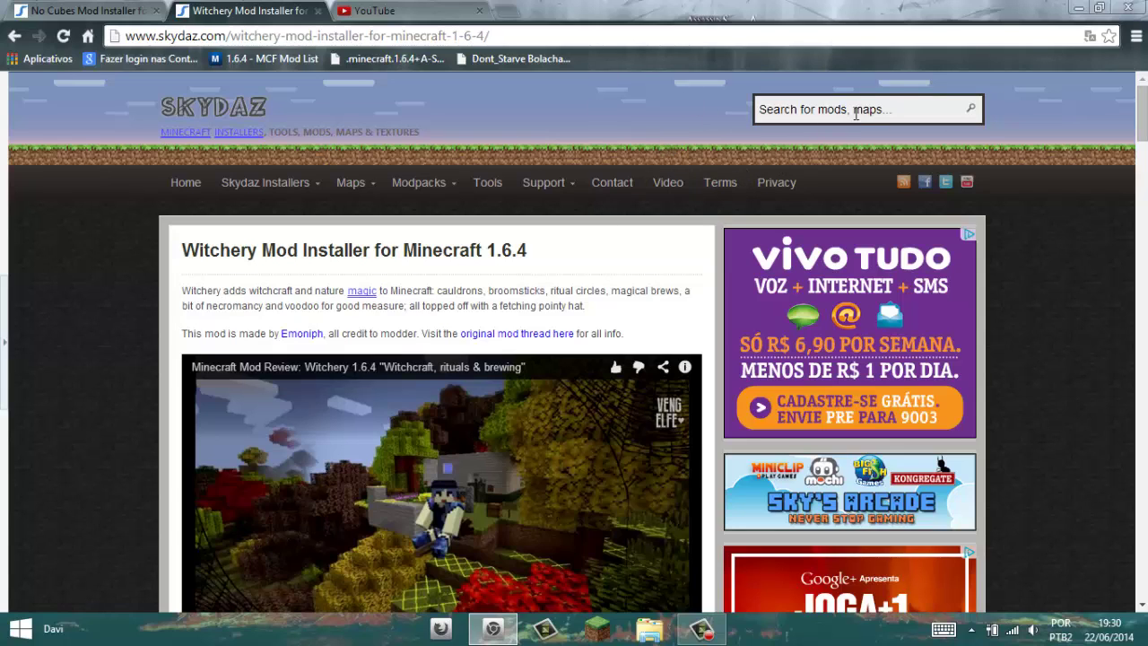
pyautogui.click(763, 110)
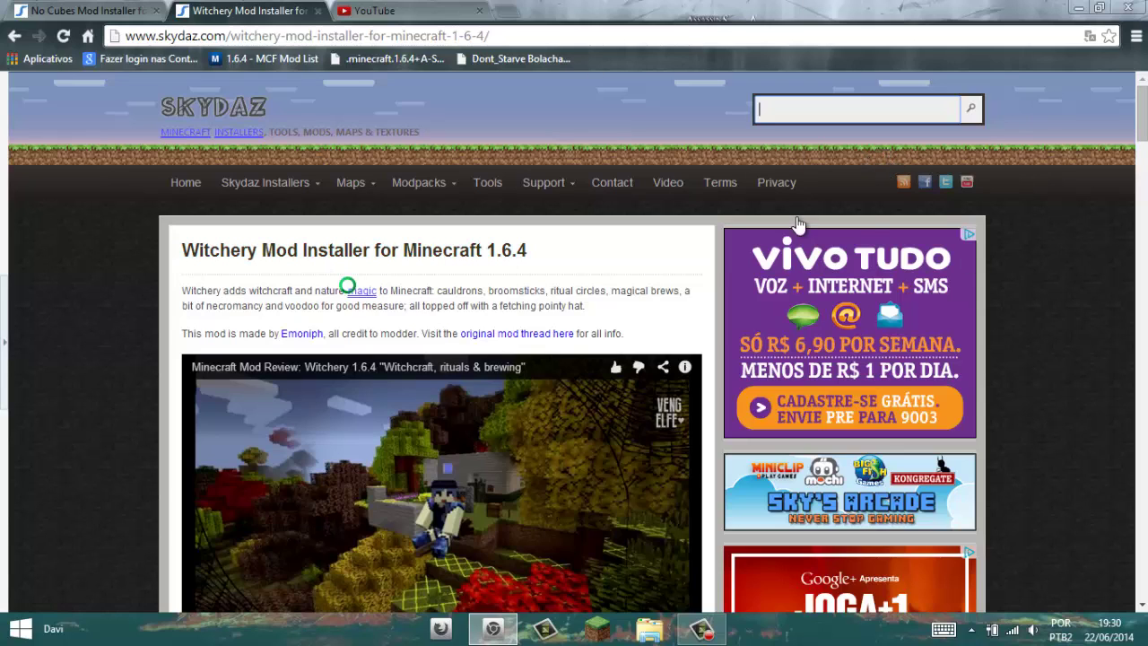
pyautogui.click(814, 117)
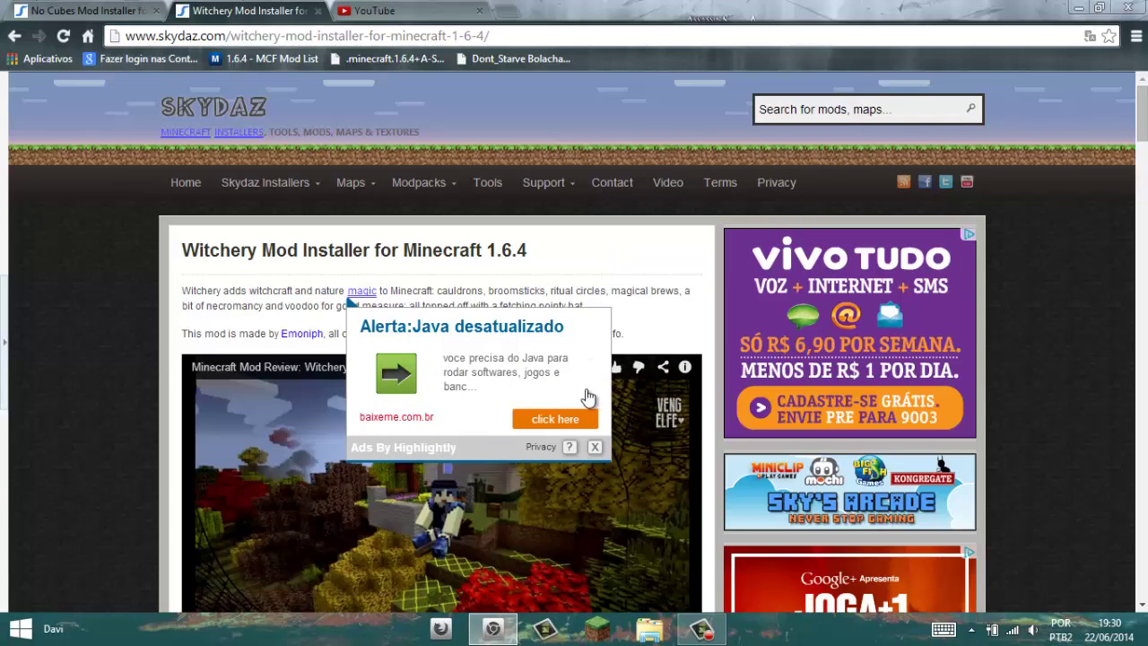
pyautogui.click(791, 106)
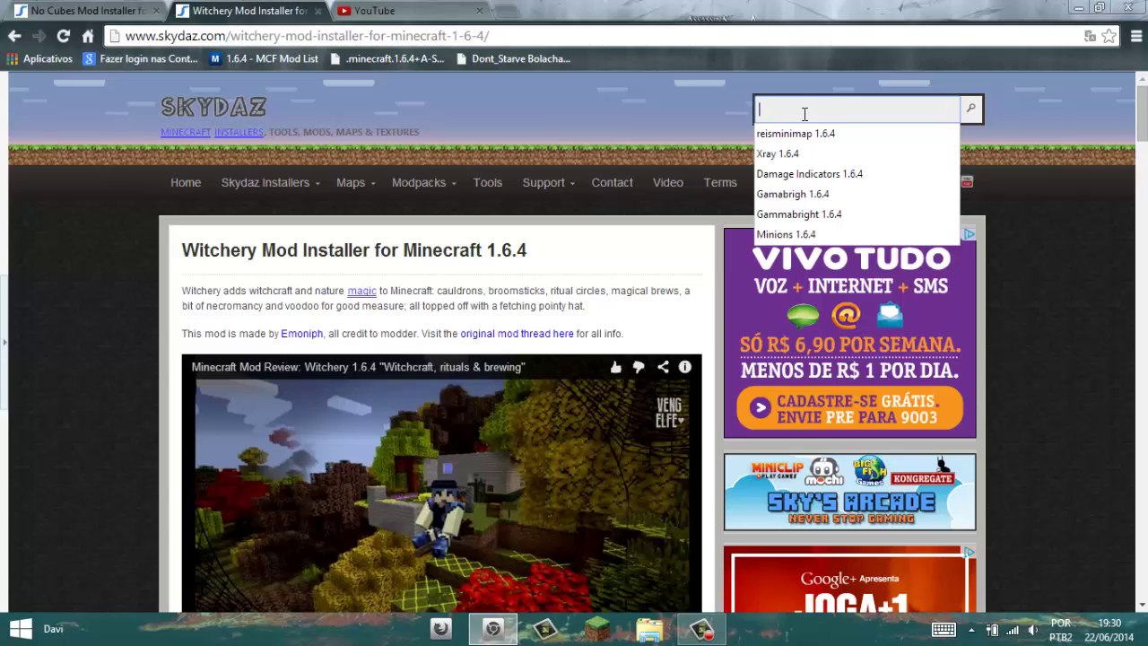
pyautogui.press('Down')
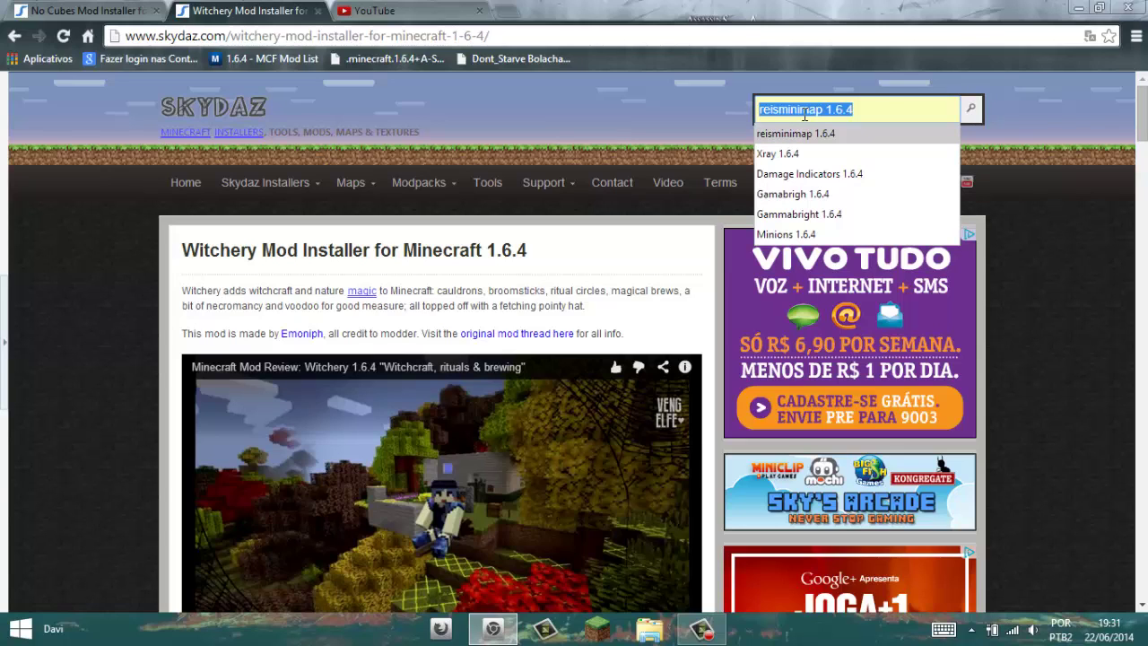
pyautogui.press('Up')
pyautogui.press('Up')
pyautogui.press('Up')
pyautogui.press('Up')
pyautogui.press('Up')
pyautogui.press('Up')
pyautogui.press('Up')
pyautogui.press('Up')
pyautogui.press('Up')
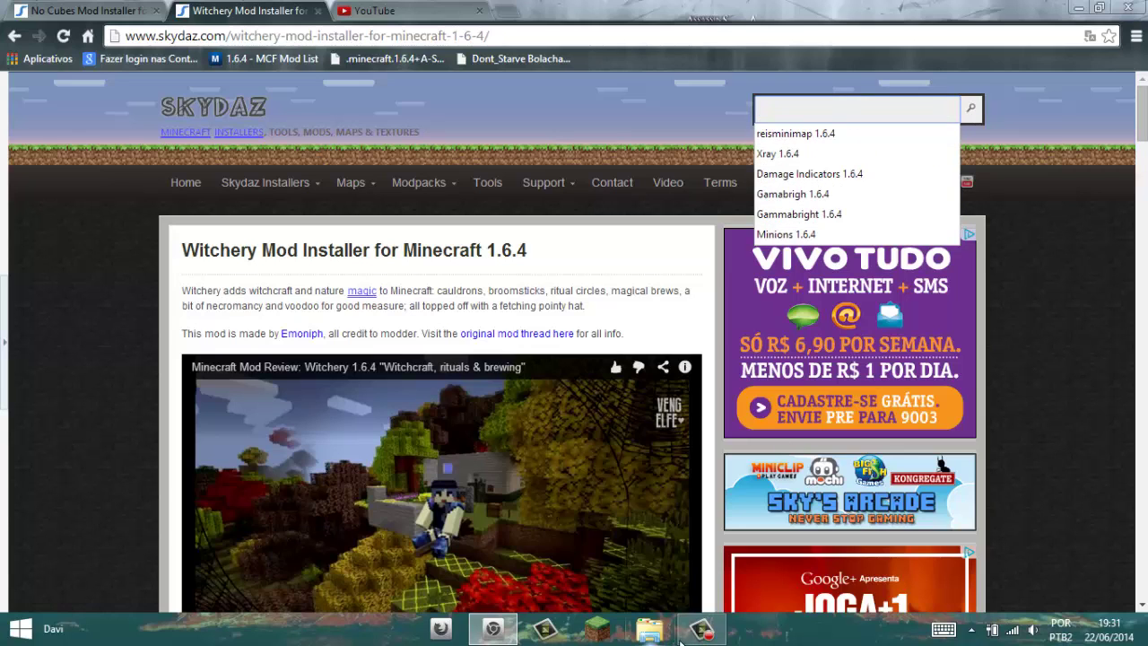
pyautogui.click(703, 628)
pyautogui.click(1065, 547)
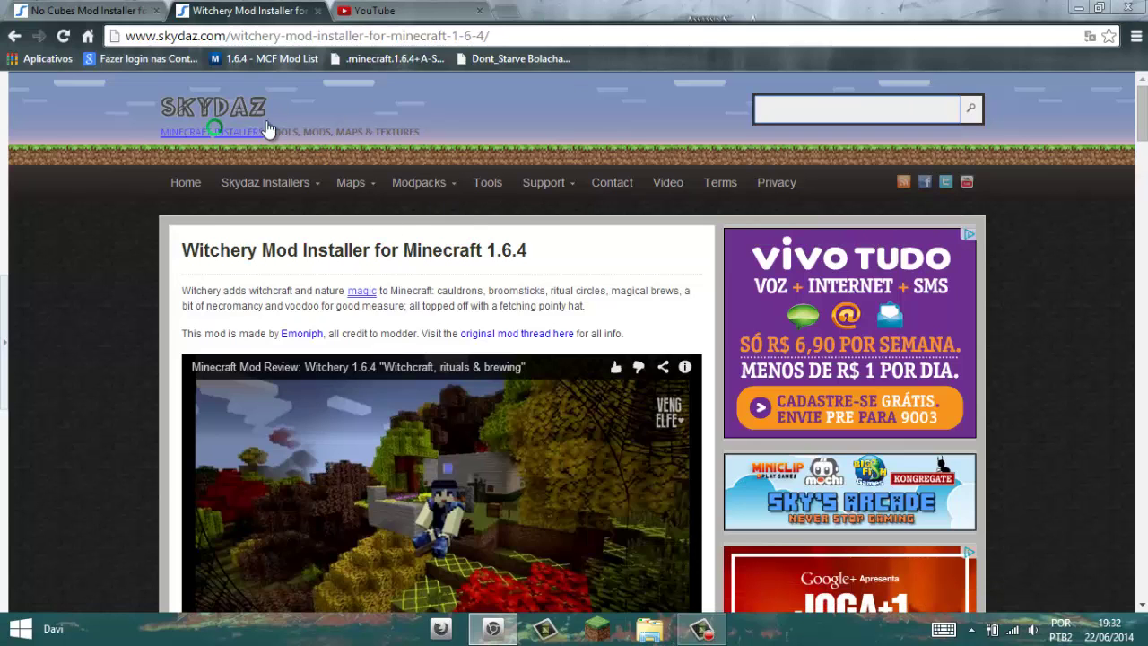
pyautogui.click(854, 114)
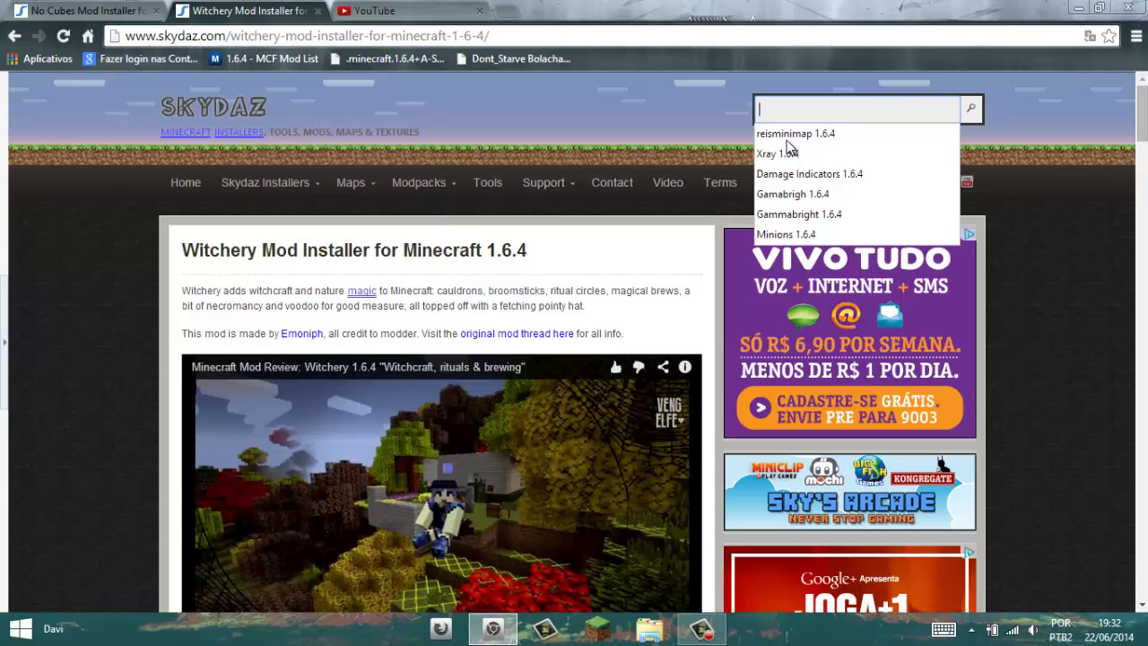
pyautogui.press('Down')
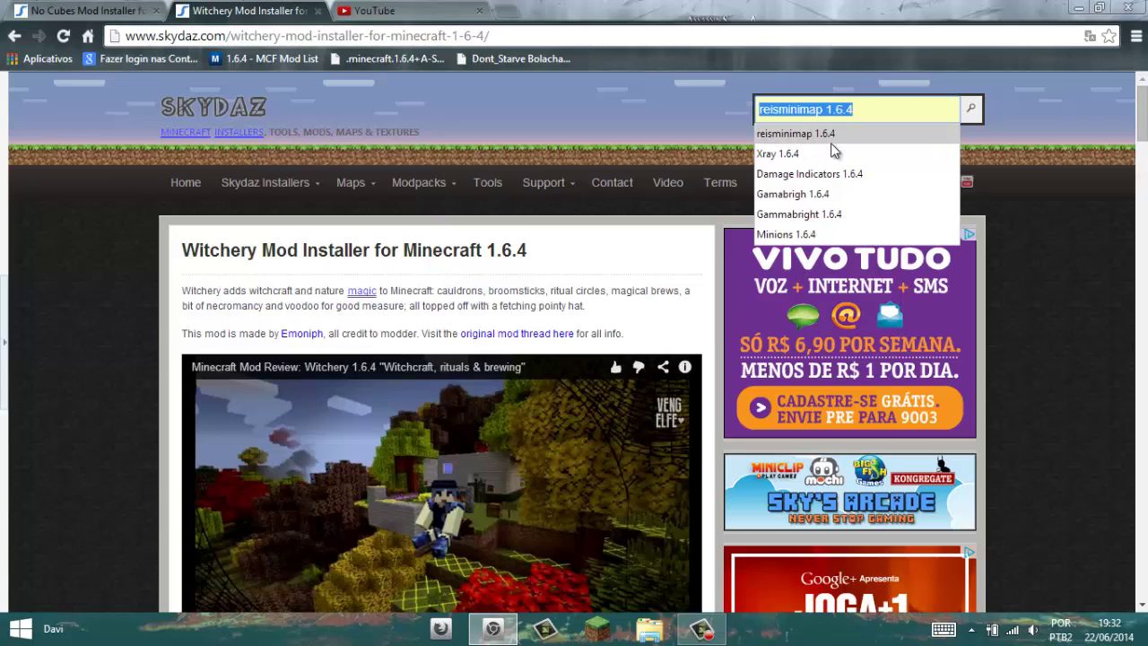
pyautogui.press('BackSpace')
pyautogui.click(685, 132)
pyautogui.click(786, 107)
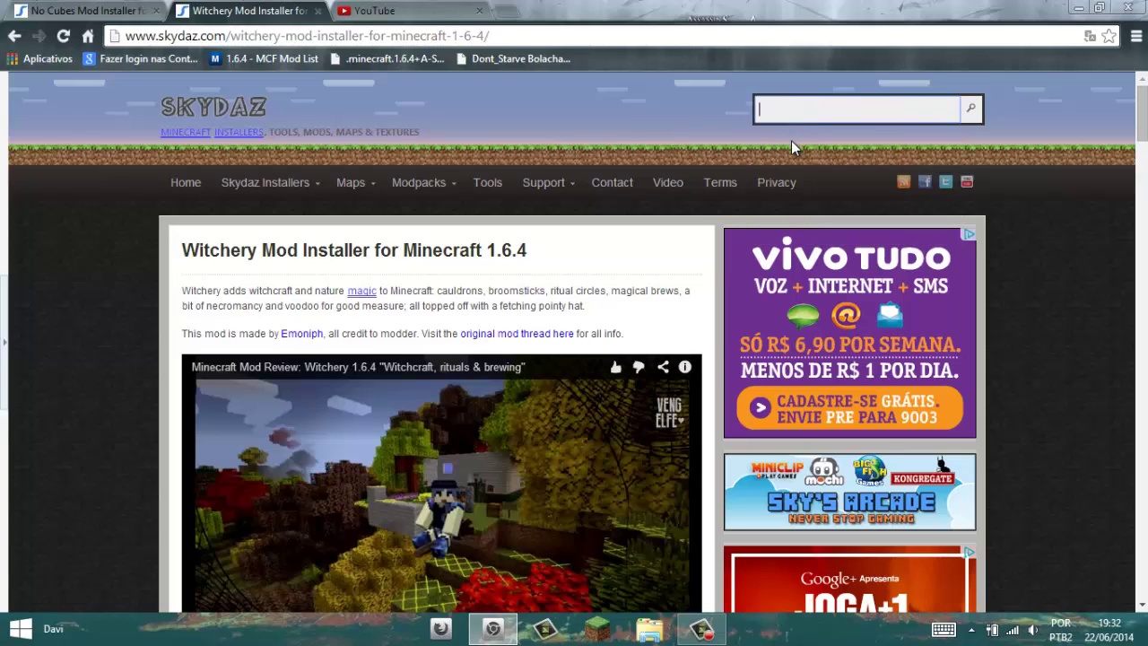
pyautogui.click(367, 141)
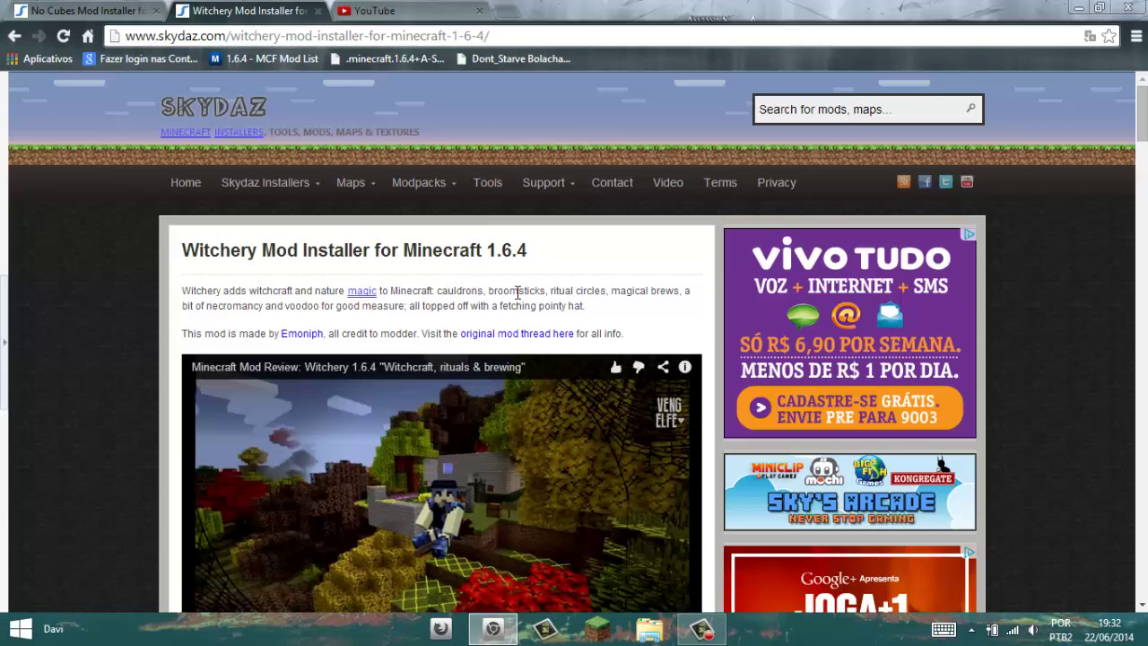
# Step: Minimize the browser and start the Minecraft Launcher from the desktop
pyautogui.click(1078, 7)
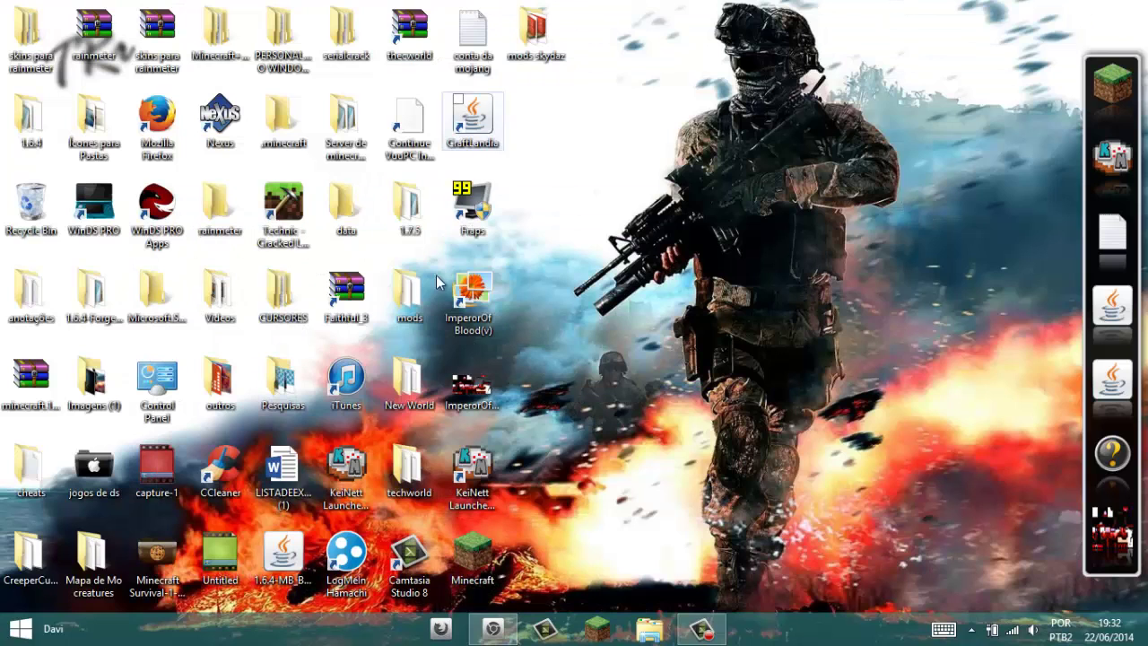
pyautogui.click(475, 556)
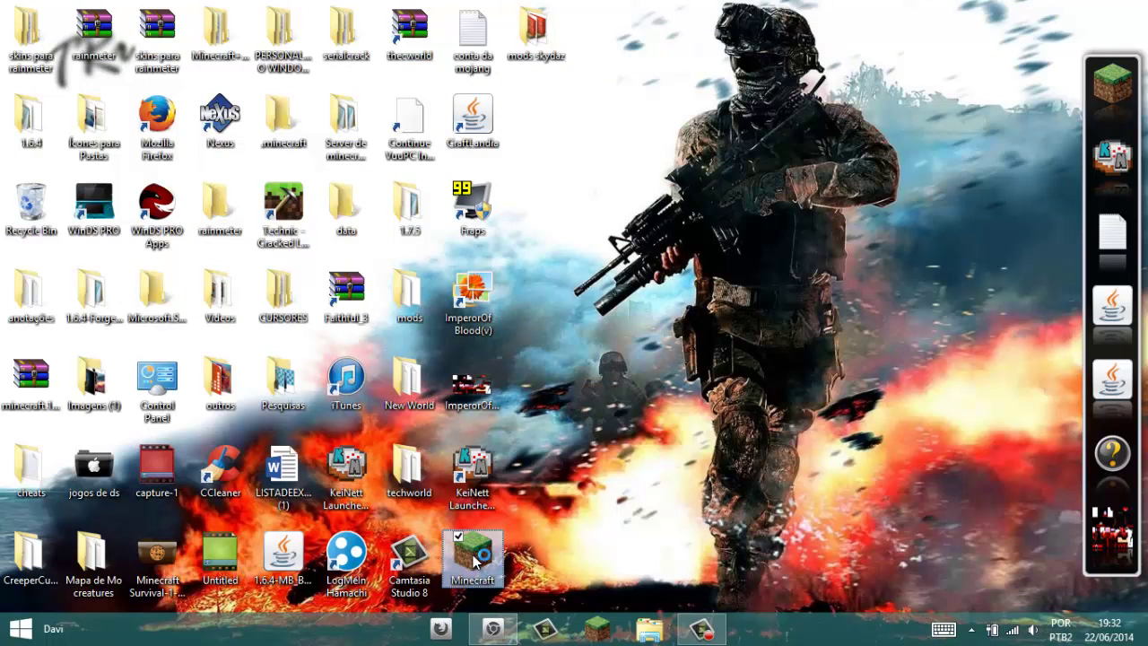
pyautogui.doubleClick(475, 556)
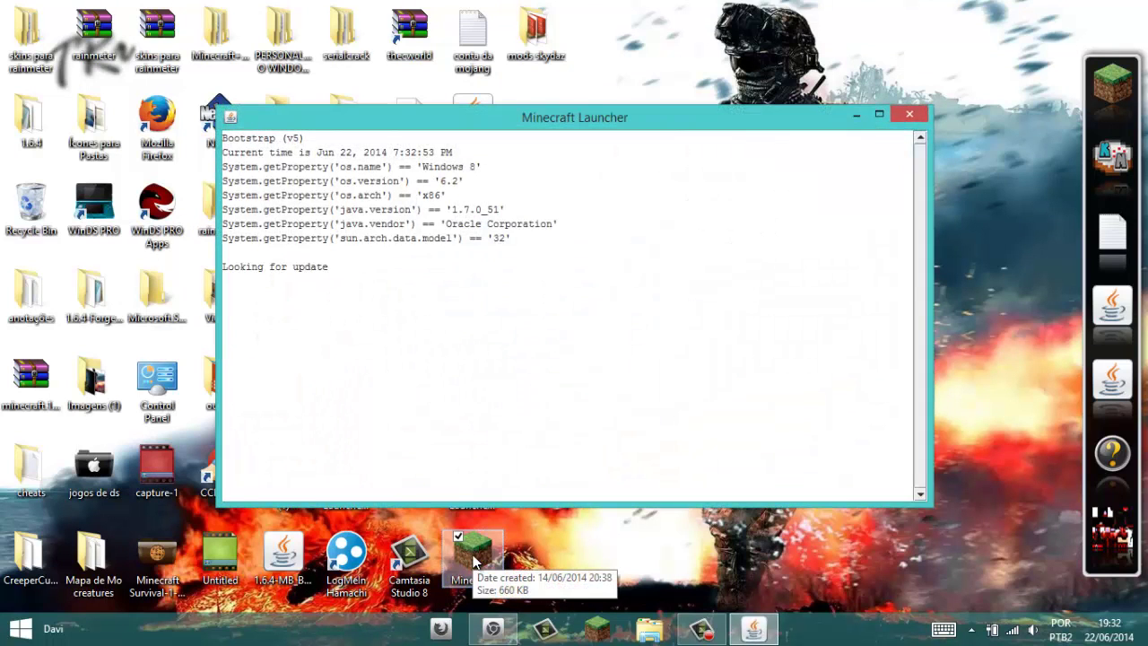
pyautogui.click(701, 635)
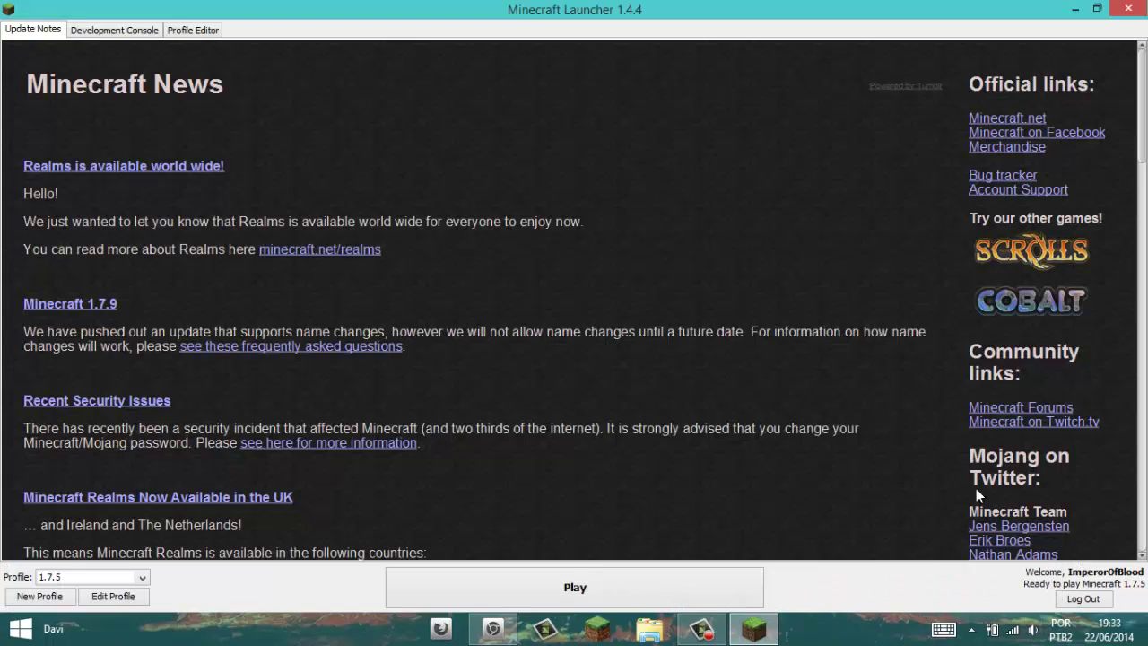
# Step: Select the Forge profile in the Minecraft Launcher
pyautogui.click(143, 579)
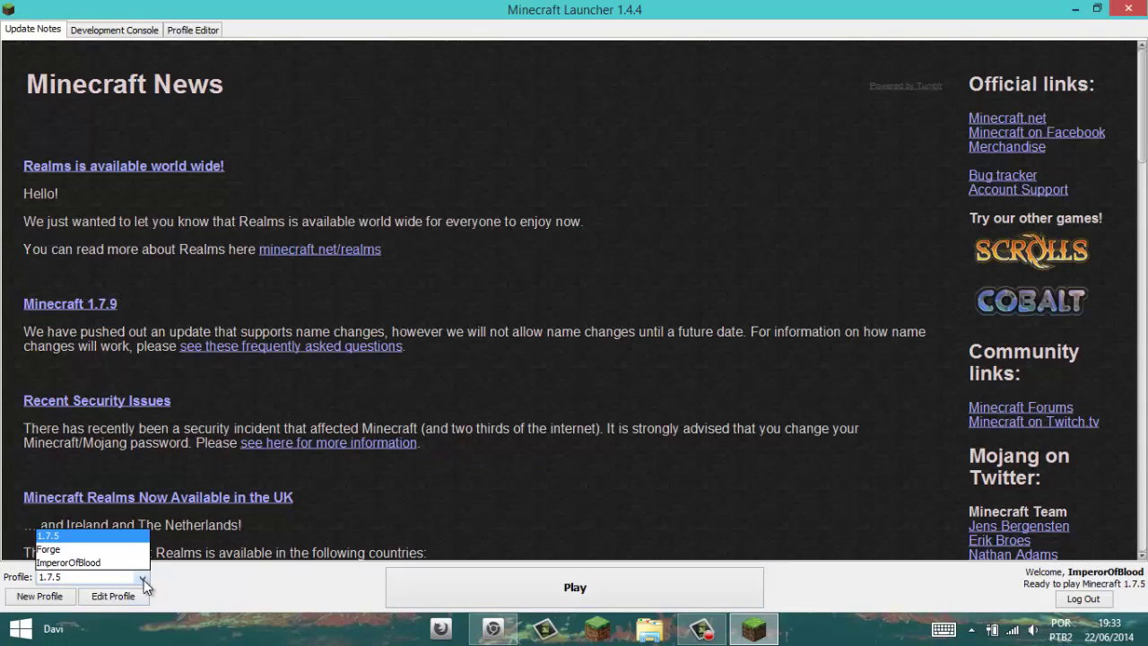
pyautogui.click(65, 550)
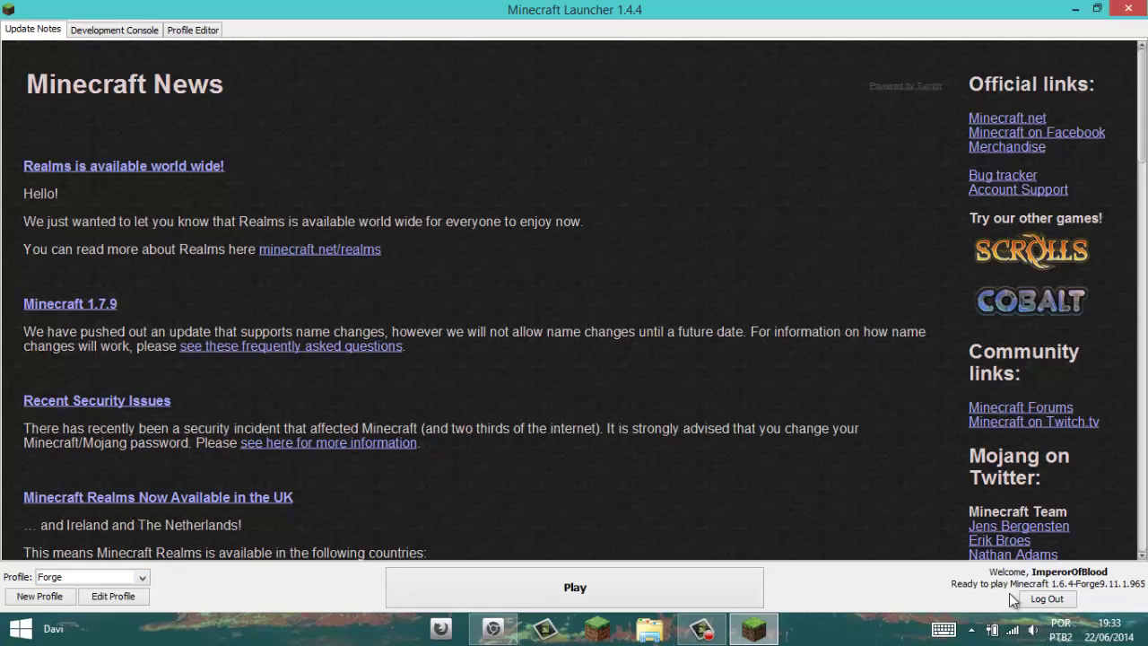
pyautogui.click(142, 579)
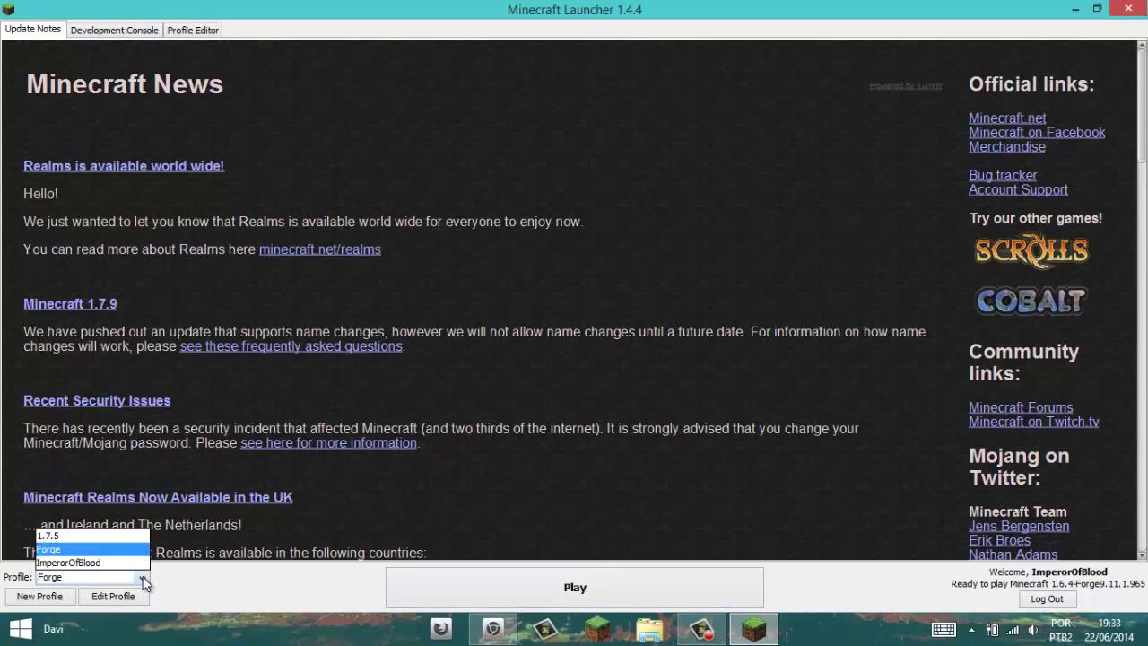
pyautogui.click(142, 577)
pyautogui.click(143, 578)
pyautogui.click(101, 550)
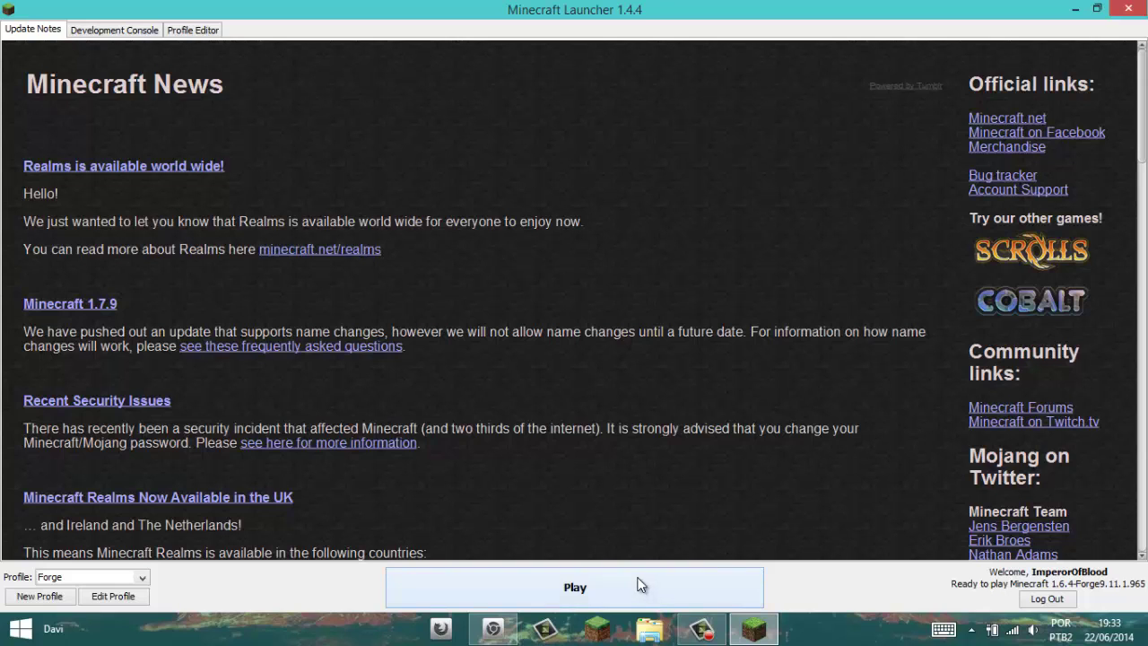
# Step: Launch Minecraft 1.6.4 with the selected Forge profile
pyautogui.moveTo(593, 97); pyautogui.dragTo(608, 51)
pyautogui.click(608, 81)
pyautogui.click(1076, 9)
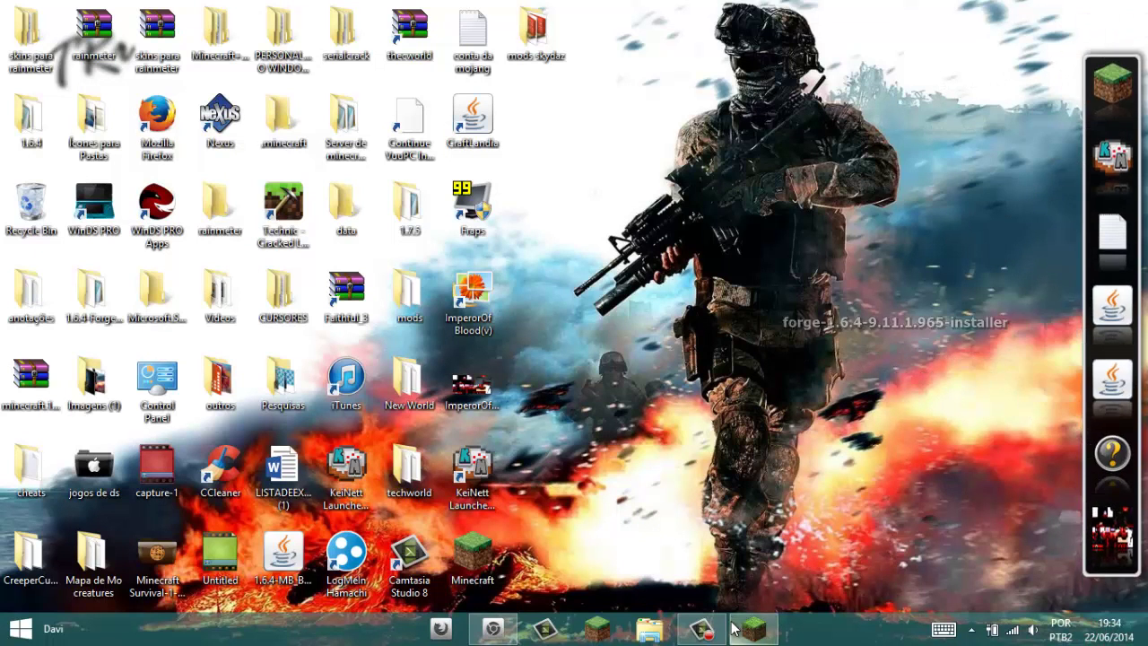
pyautogui.click(753, 627)
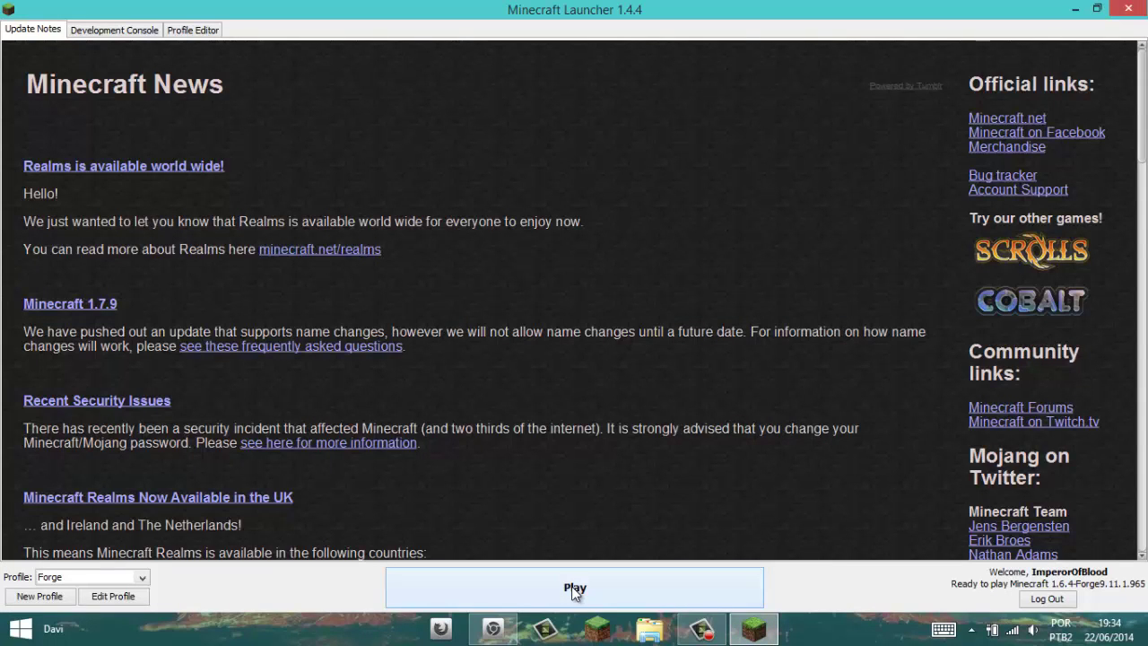
pyautogui.click(571, 588)
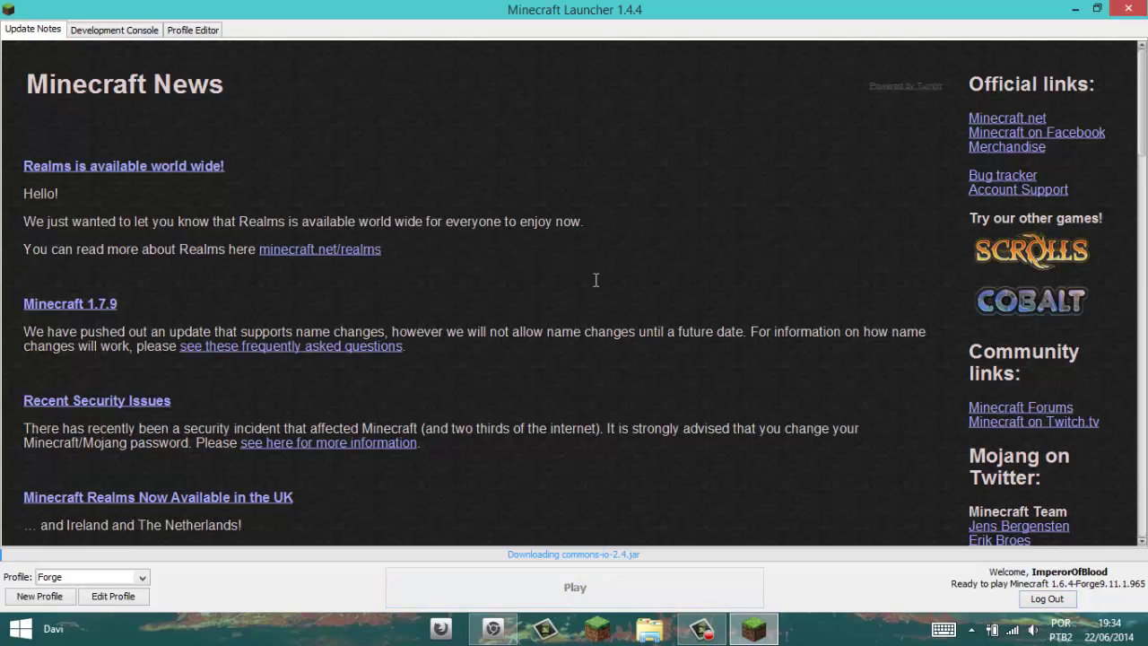
pyautogui.moveTo(597, 428); pyautogui.dragTo(614, 483)
pyautogui.click(608, 479)
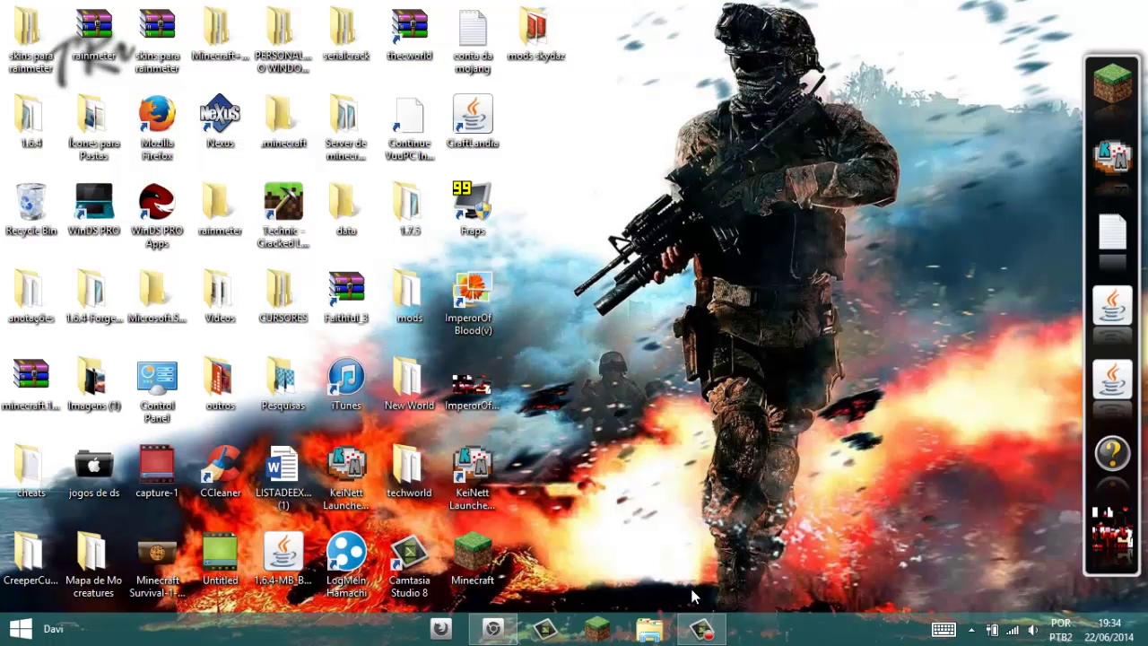
pyautogui.click(702, 629)
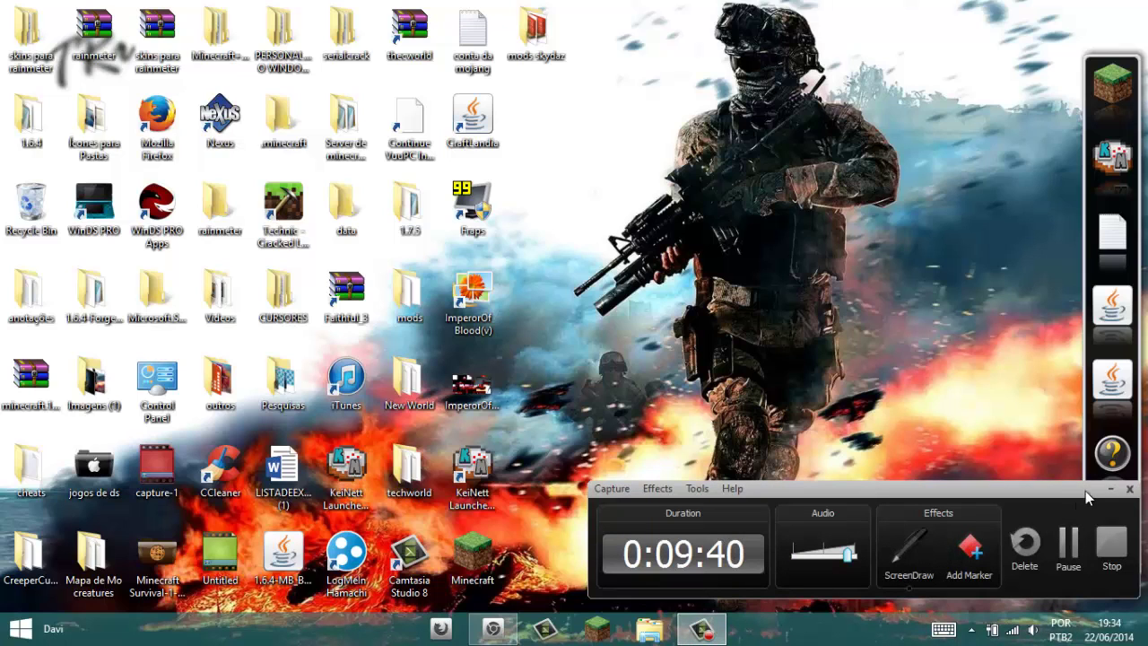
pyautogui.click(1110, 489)
pyautogui.moveTo(948, 184); pyautogui.dragTo(656, 551)
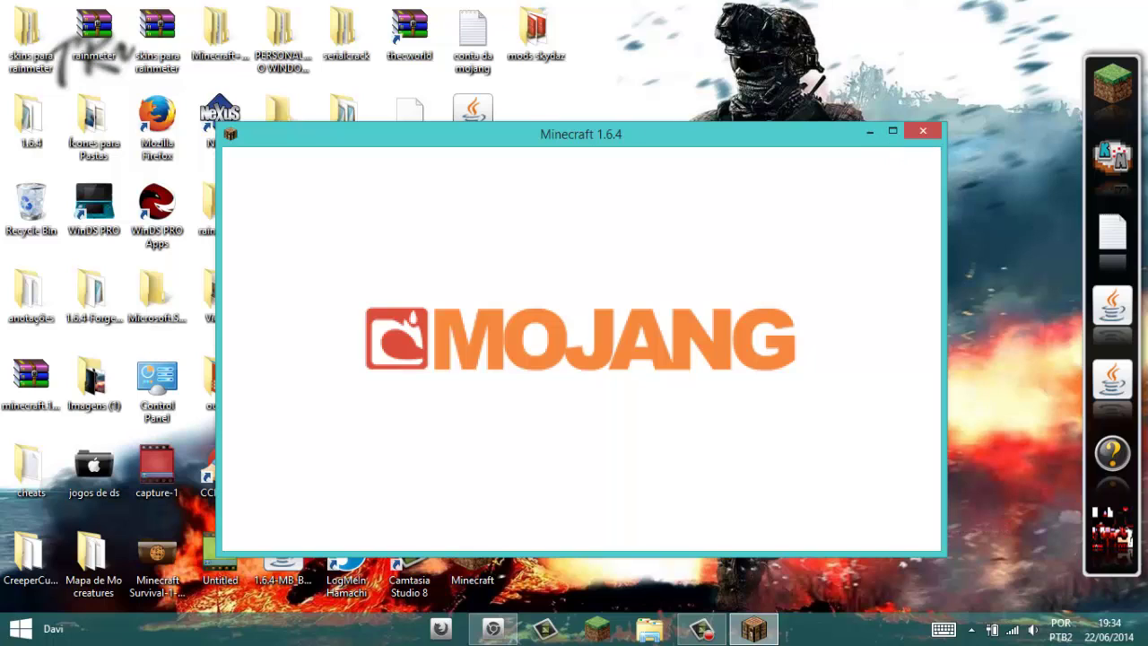
pyautogui.click(700, 630)
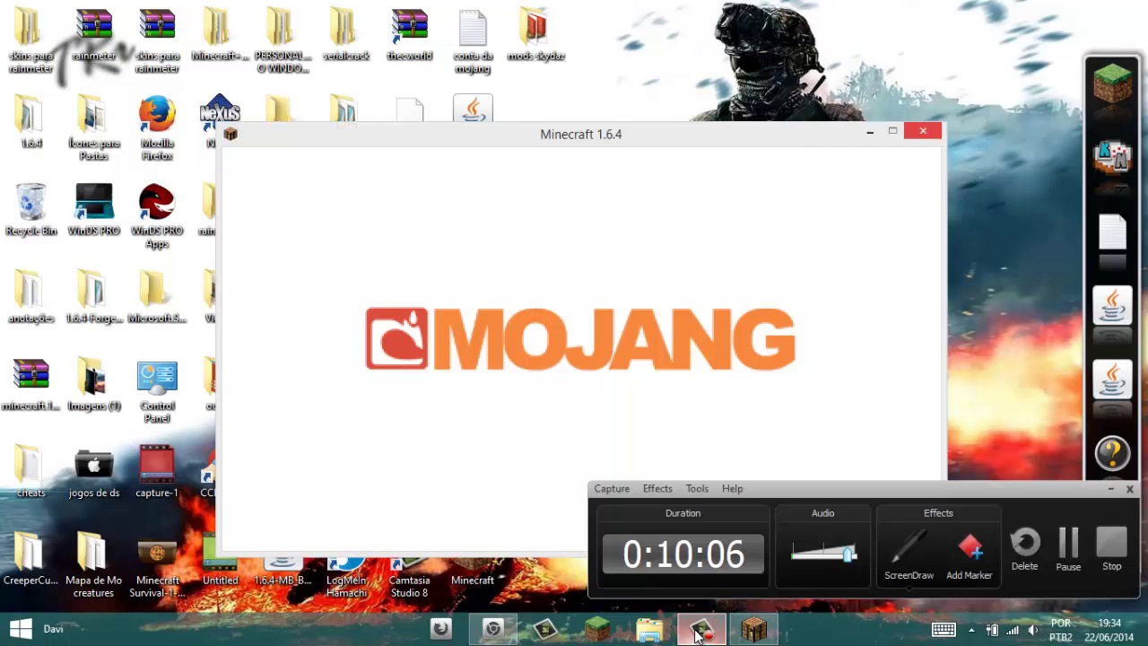
pyautogui.click(700, 630)
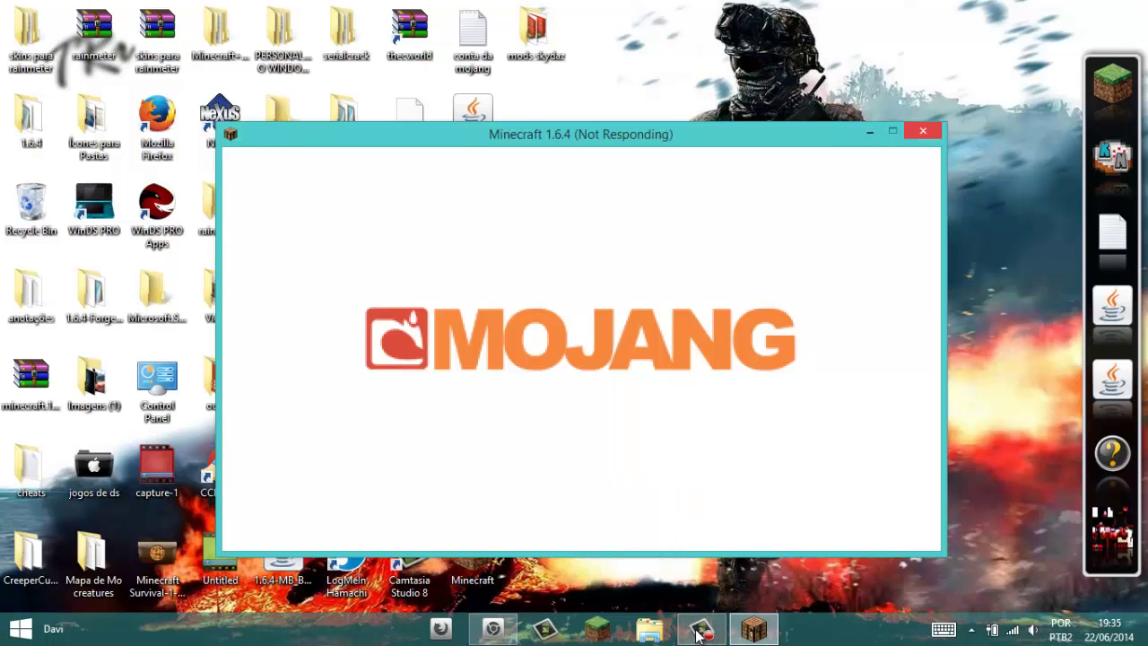
pyautogui.click(869, 132)
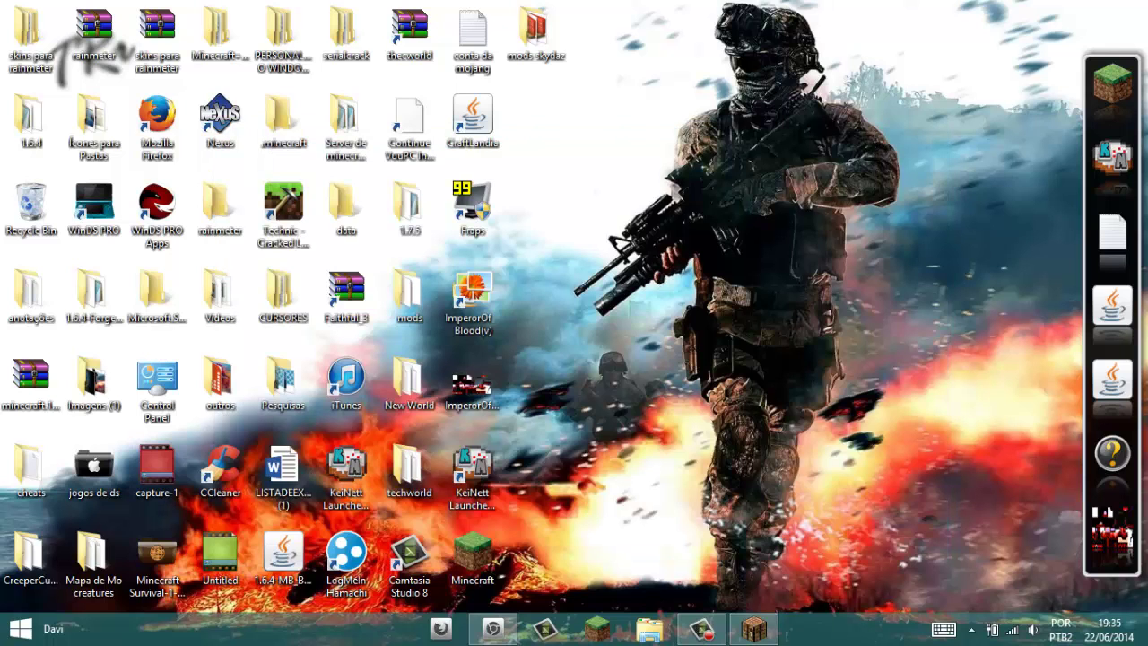
pyautogui.moveTo(753, 629)
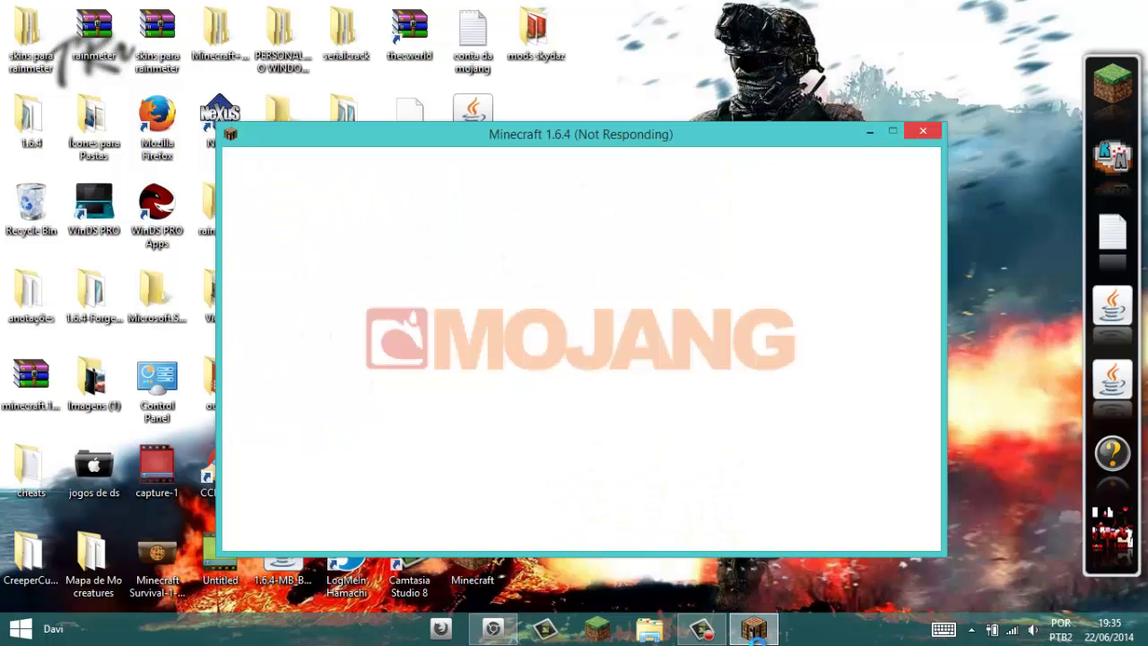
pyautogui.moveTo(582, 133)
pyautogui.mouseDown()
pyautogui.moveTo(475, 125)
pyautogui.moveTo(574, 117)
pyautogui.mouseUp()
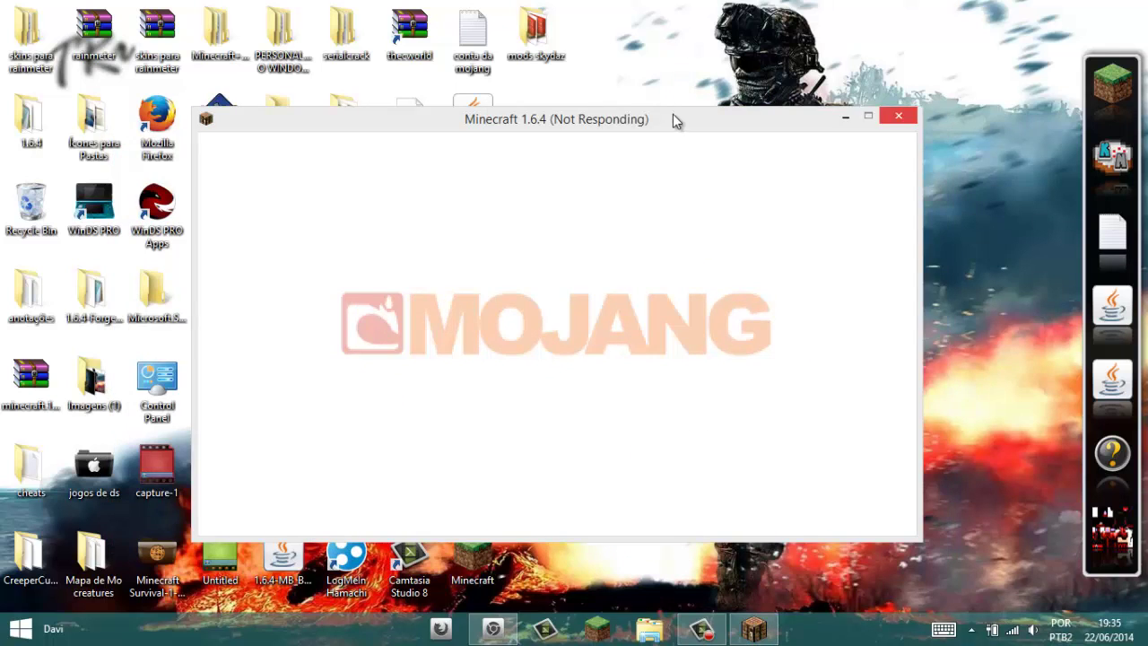
pyautogui.moveTo(668, 131); pyautogui.dragTo(668, 124)
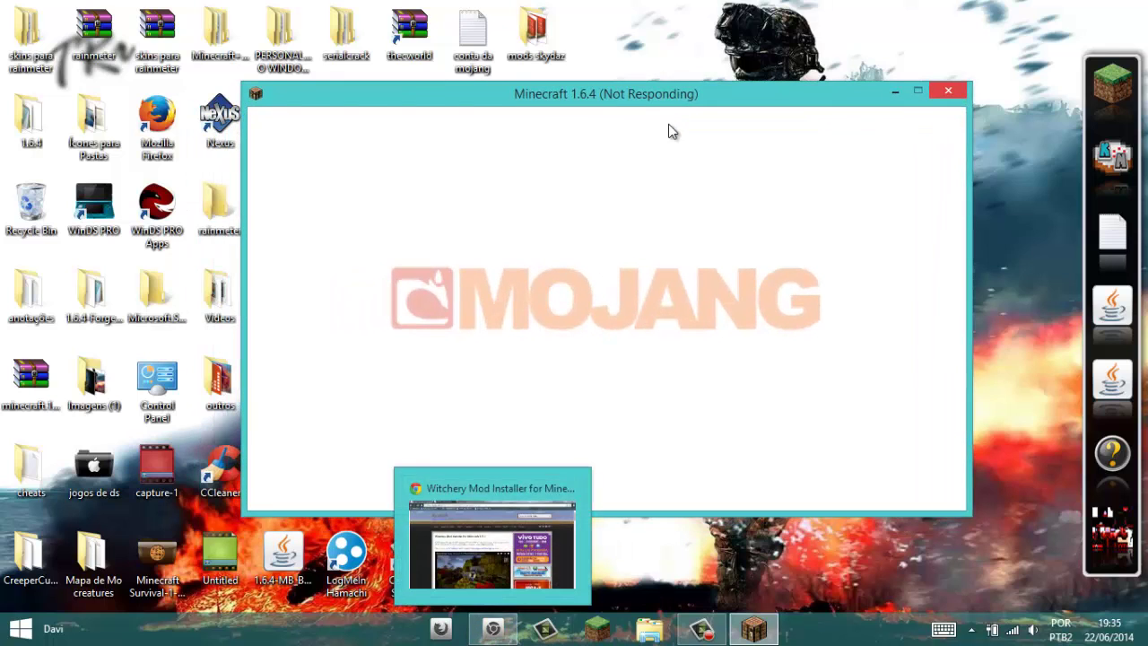
pyautogui.click(938, 522)
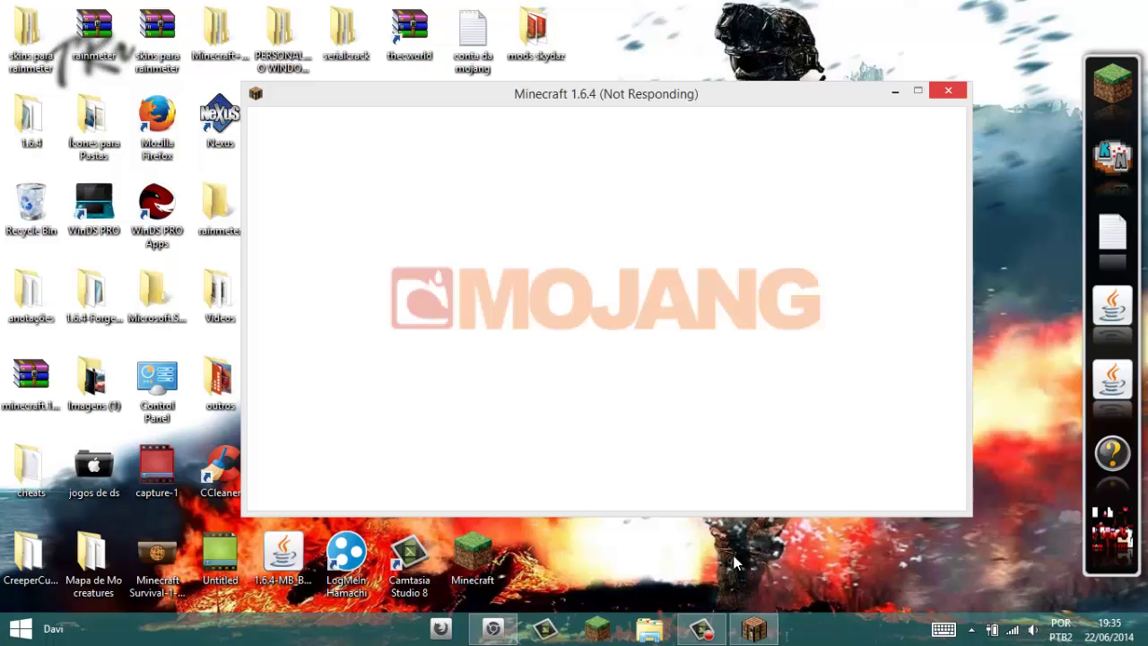
pyautogui.click(502, 642)
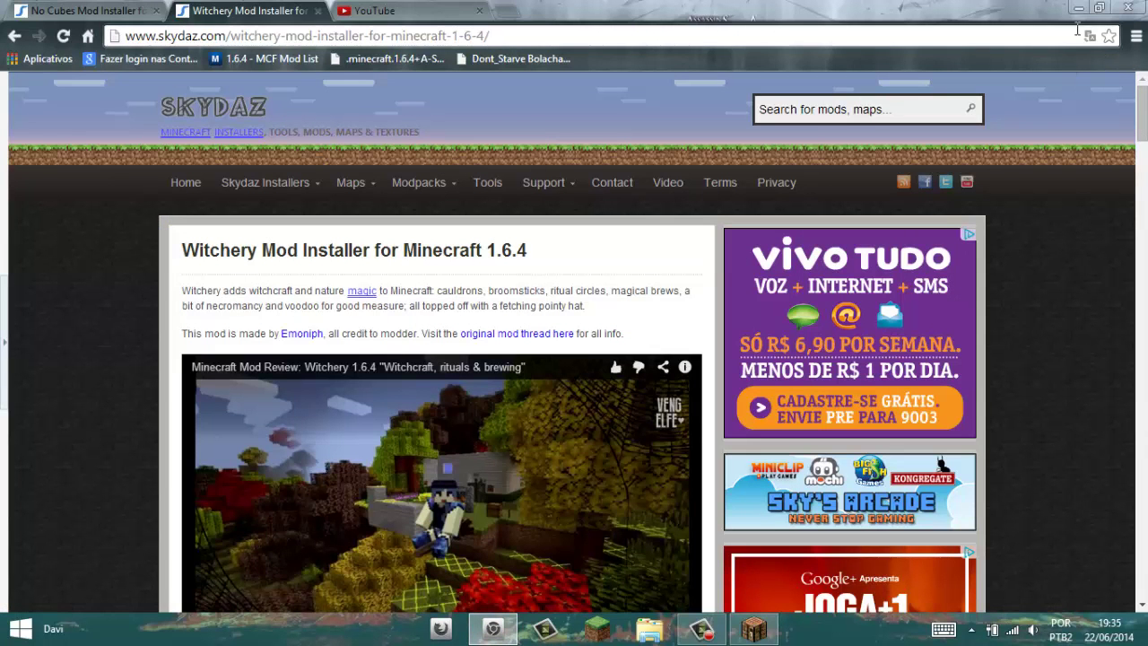
pyautogui.click(1077, 9)
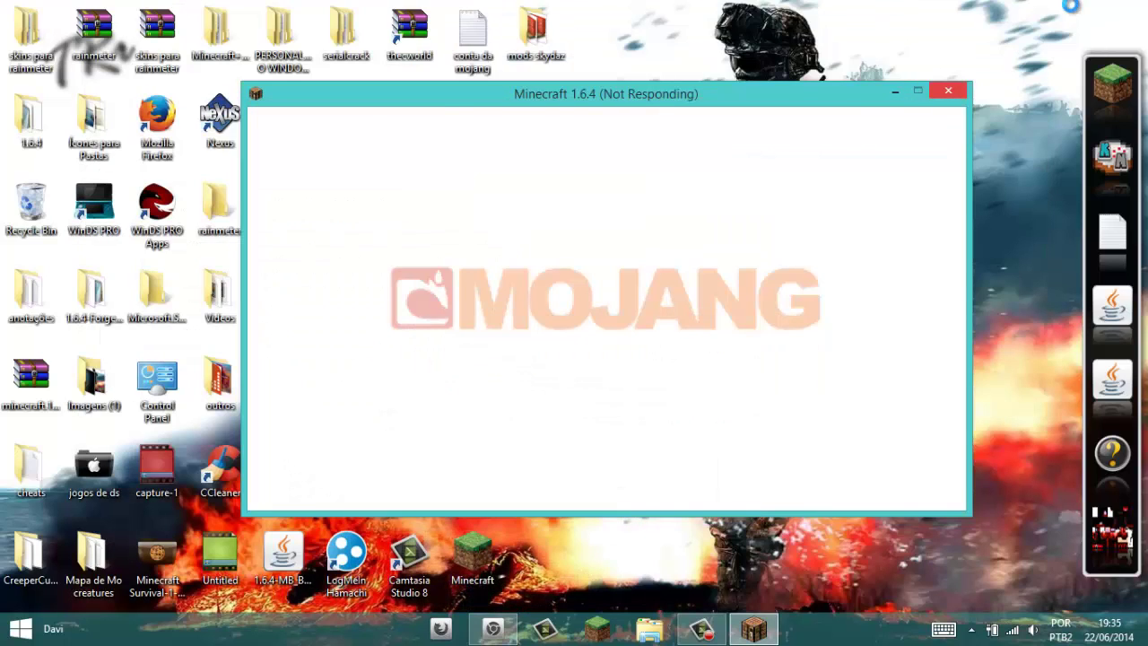
pyautogui.click(895, 92)
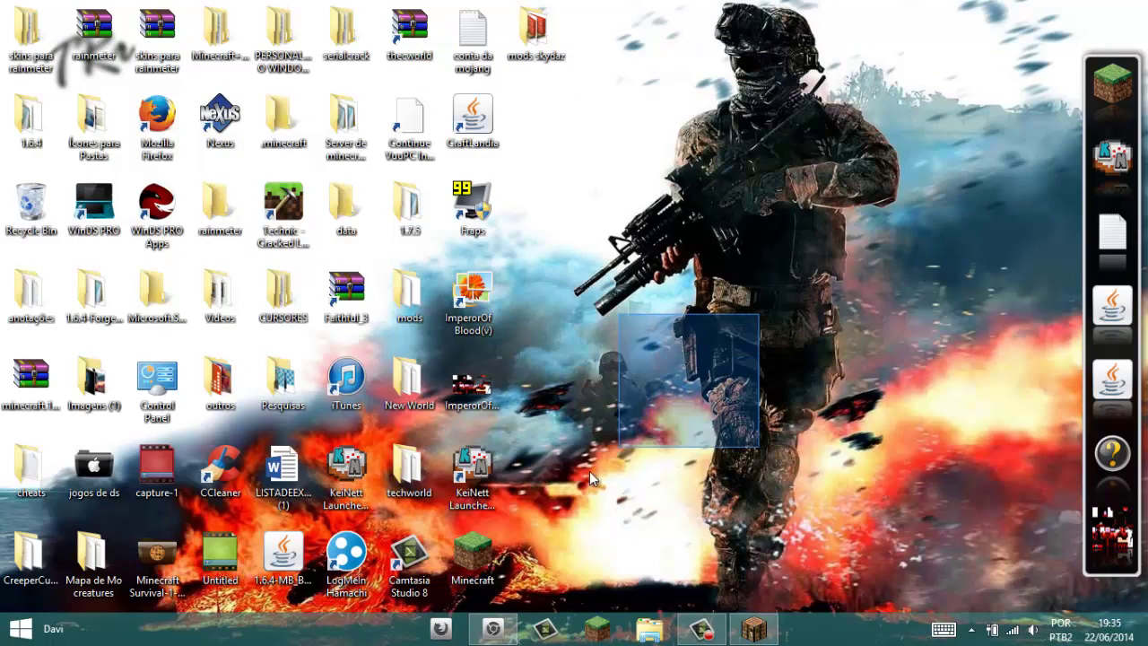
pyautogui.click(753, 631)
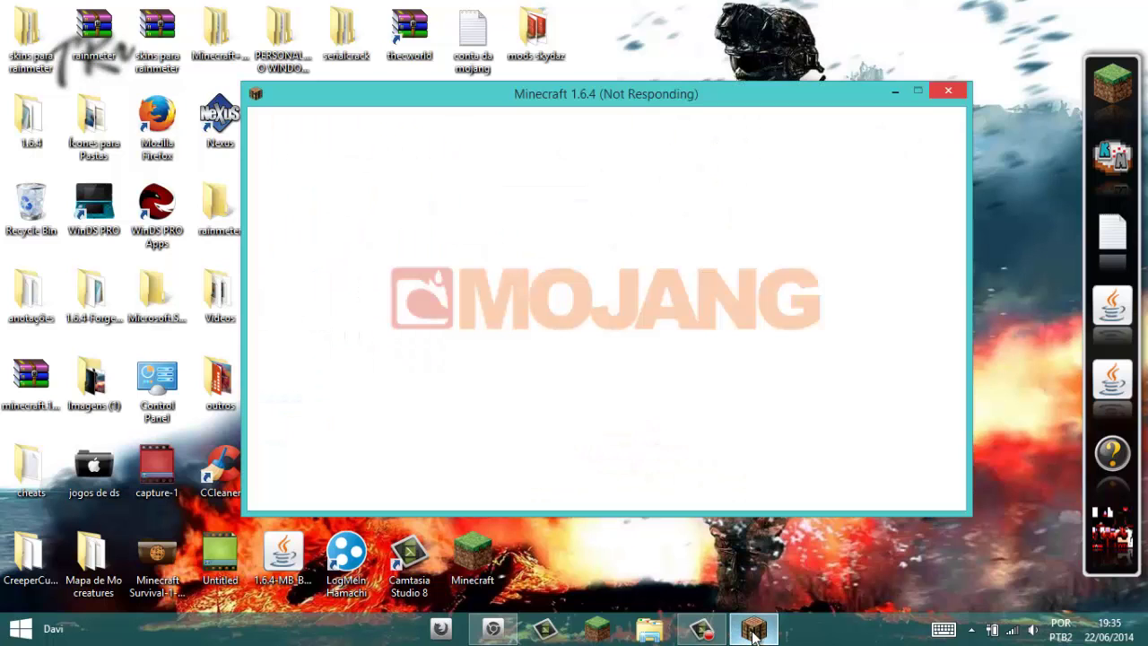
pyautogui.click(755, 633)
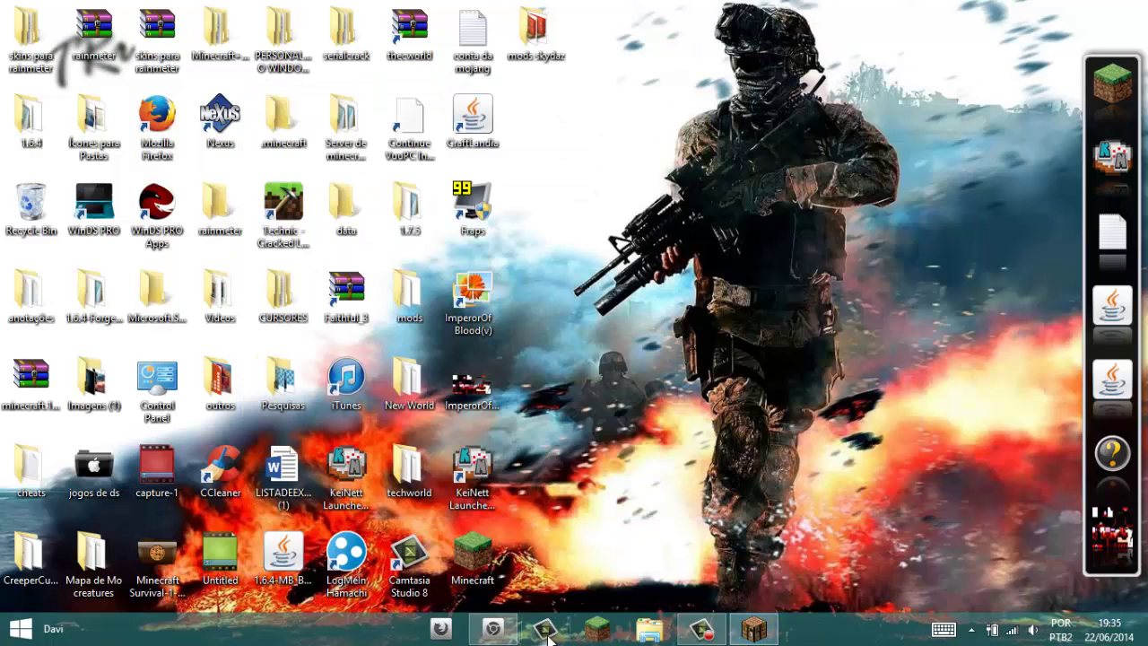
pyautogui.click(516, 632)
pyautogui.scroll(-1, 1127, 194)
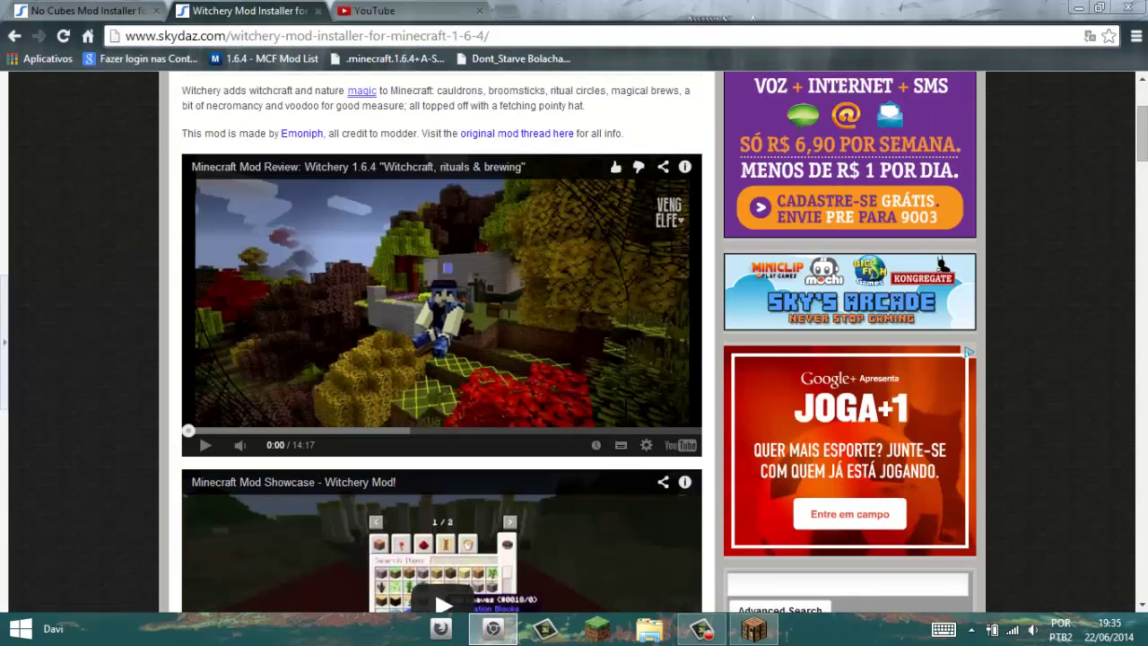
pyautogui.scroll(-7, 1128, 193)
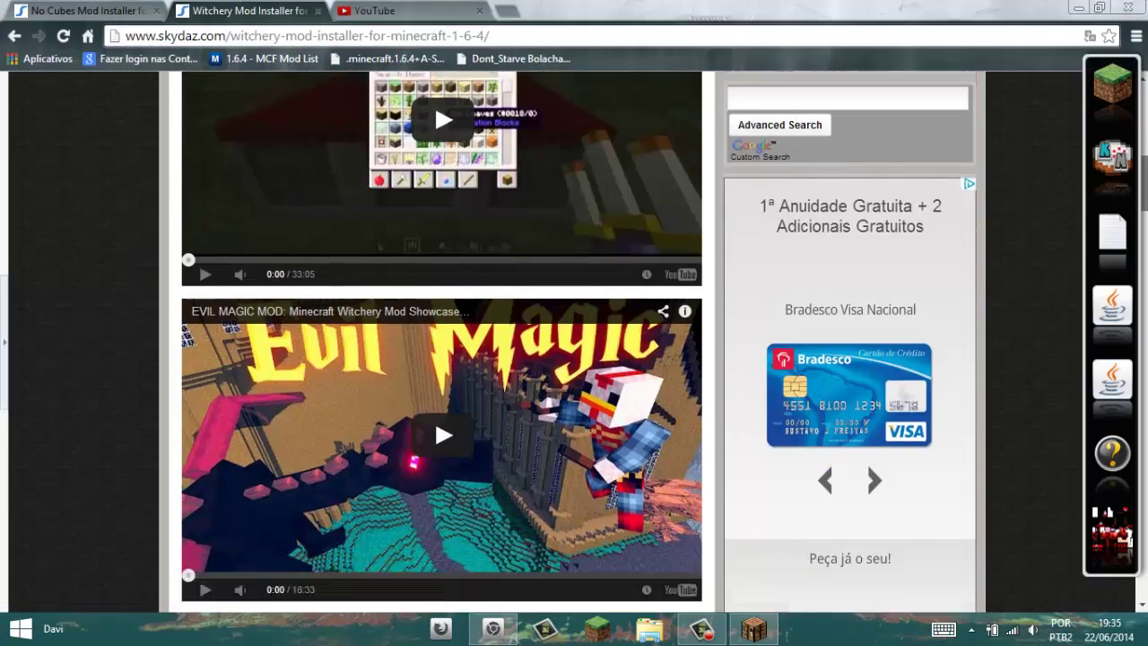
pyautogui.scroll(-1, 579, 344)
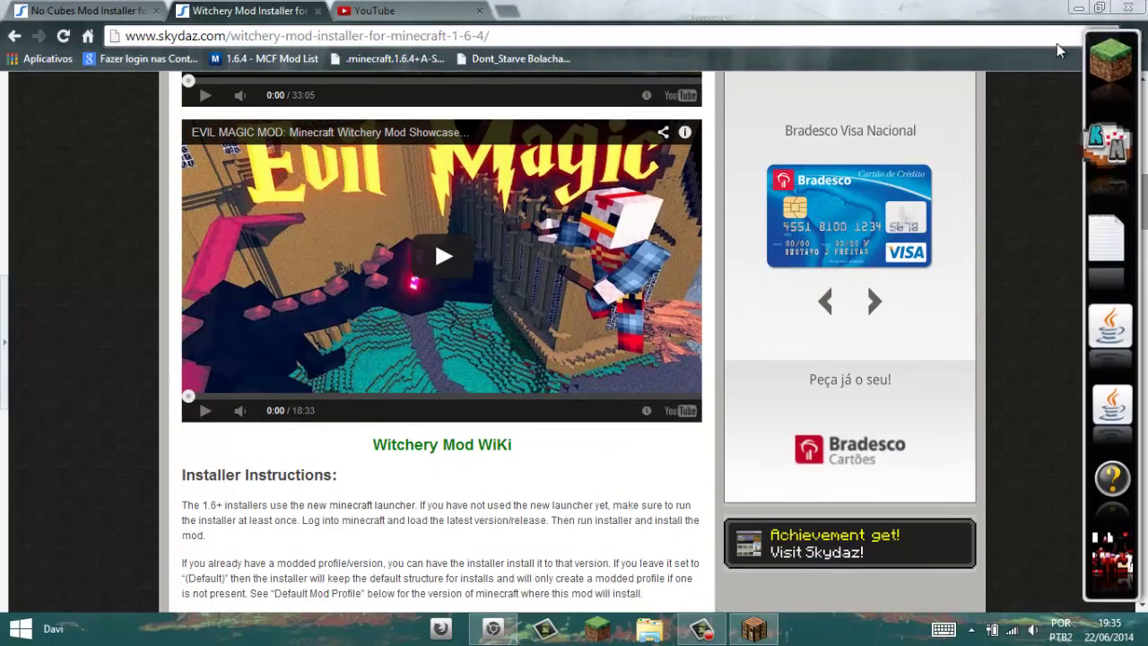
pyautogui.click(1077, 7)
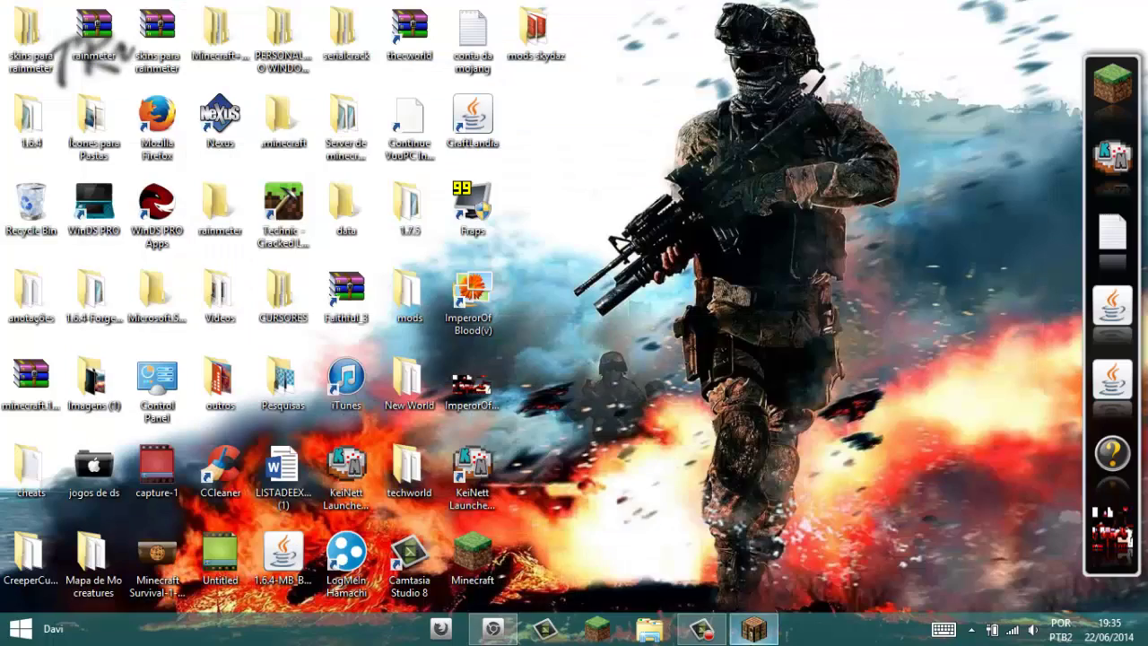
# Step: Bring up and maximize the Minecraft window, view the Witchery entry's details in the mod list, and return to the title screen
pyautogui.click(753, 628)
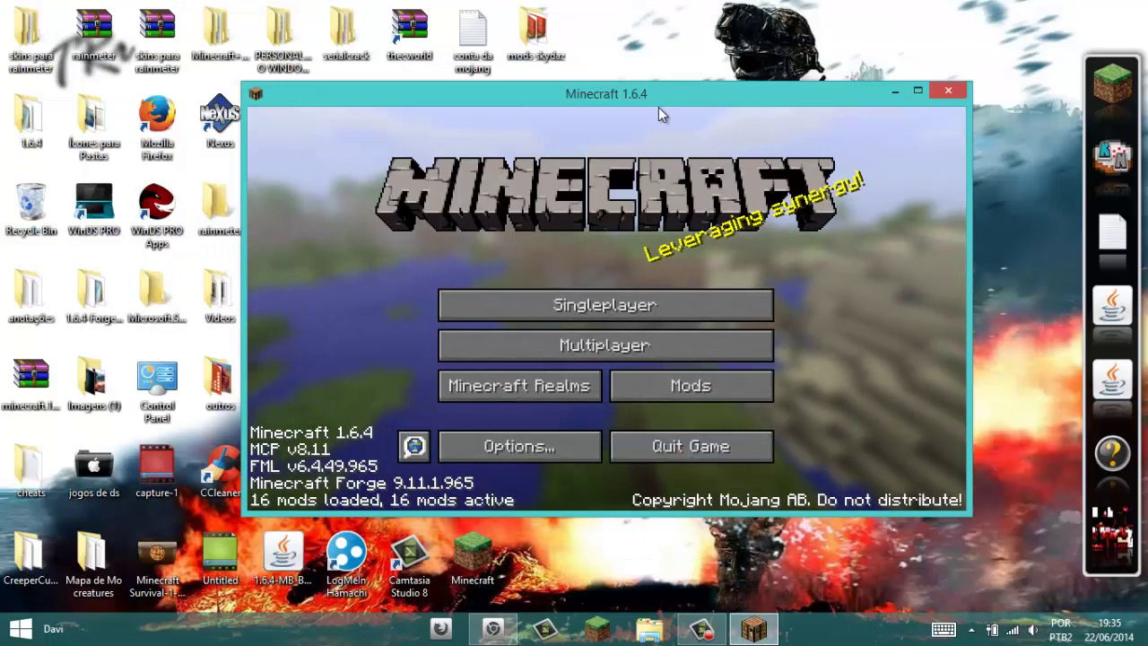
pyautogui.doubleClick(651, 90)
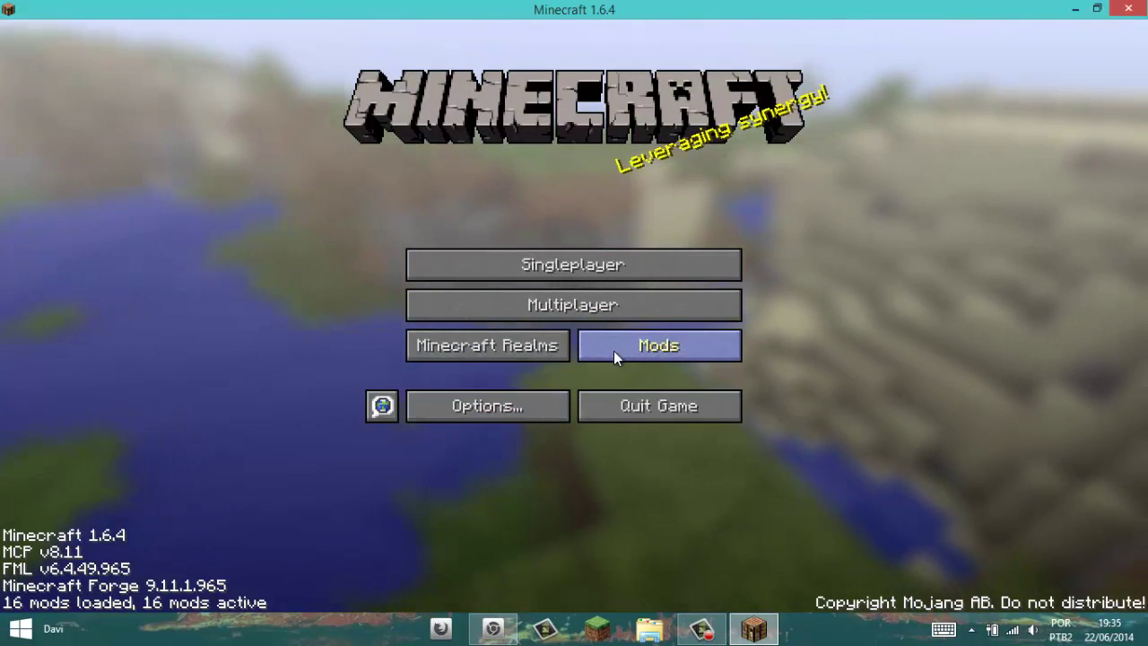
pyautogui.click(614, 351)
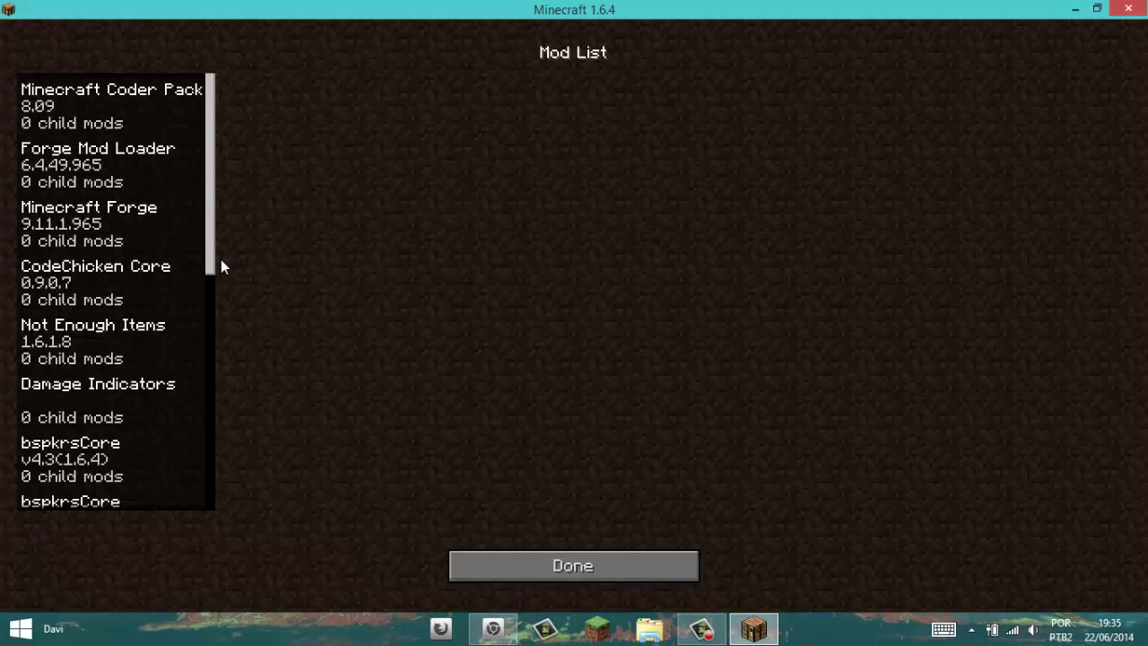
pyautogui.moveTo(213, 264); pyautogui.dragTo(162, 510)
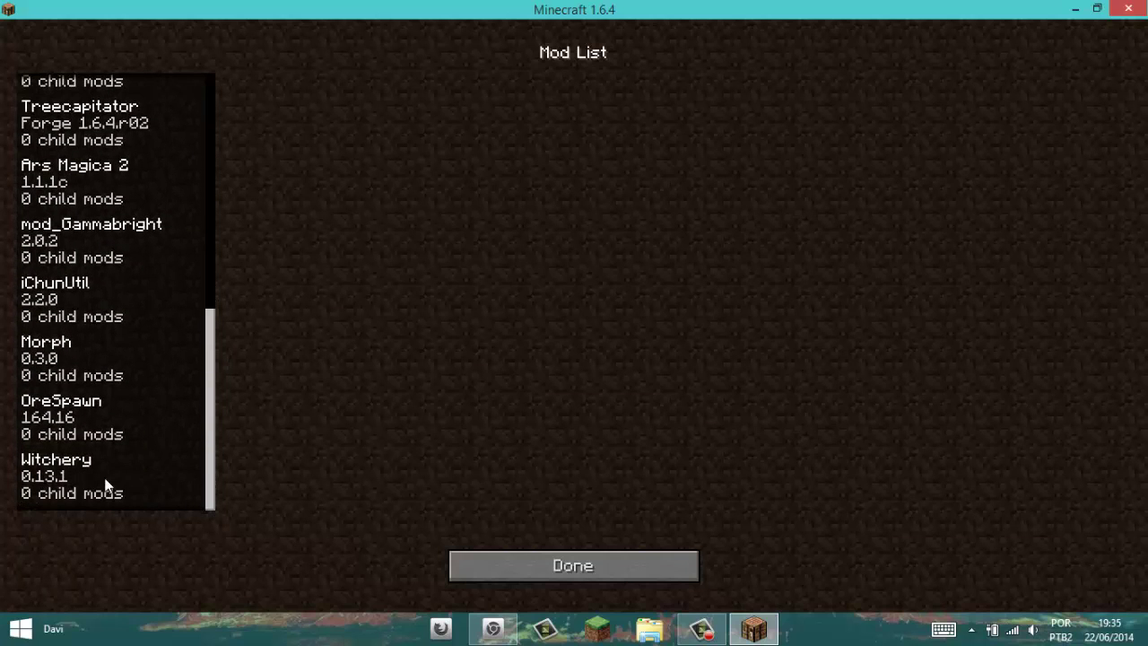
pyautogui.click(83, 467)
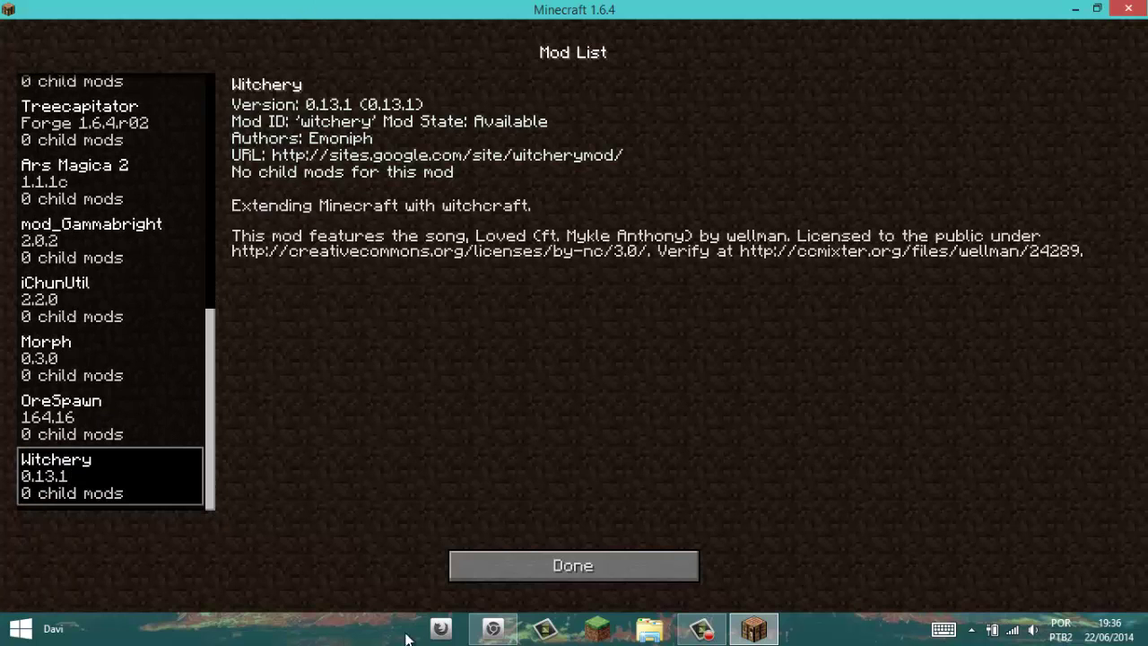
pyautogui.click(507, 573)
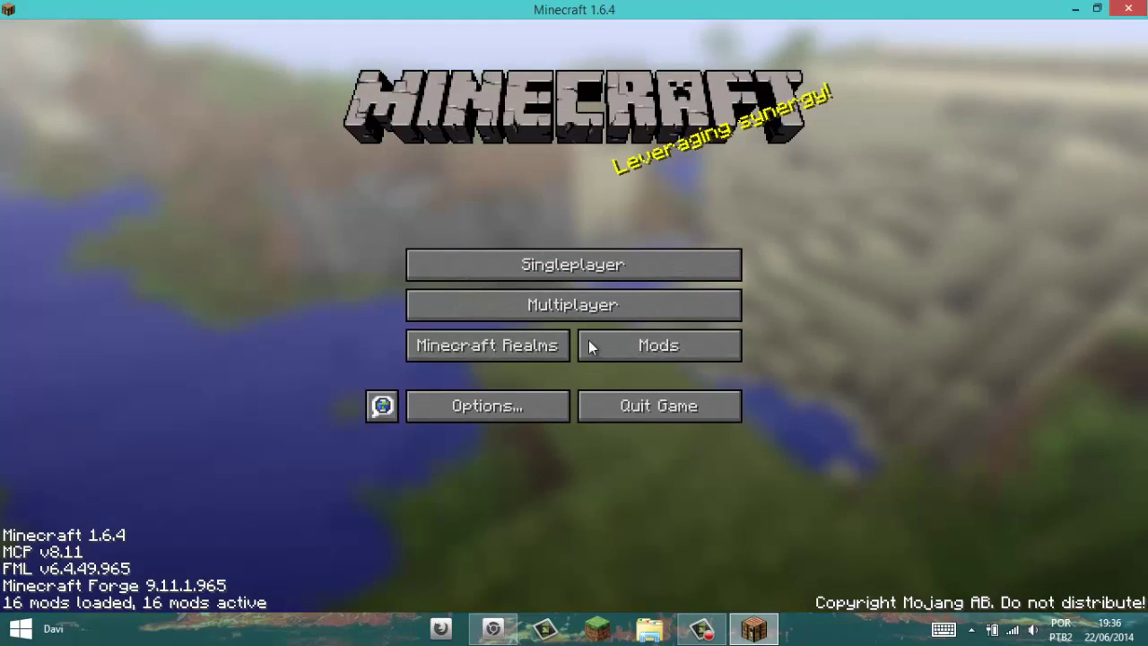
# Step: Look at the singleplayer world list and the game's Options screen, returning to the title screen from each without changes
pyautogui.click(565, 266)
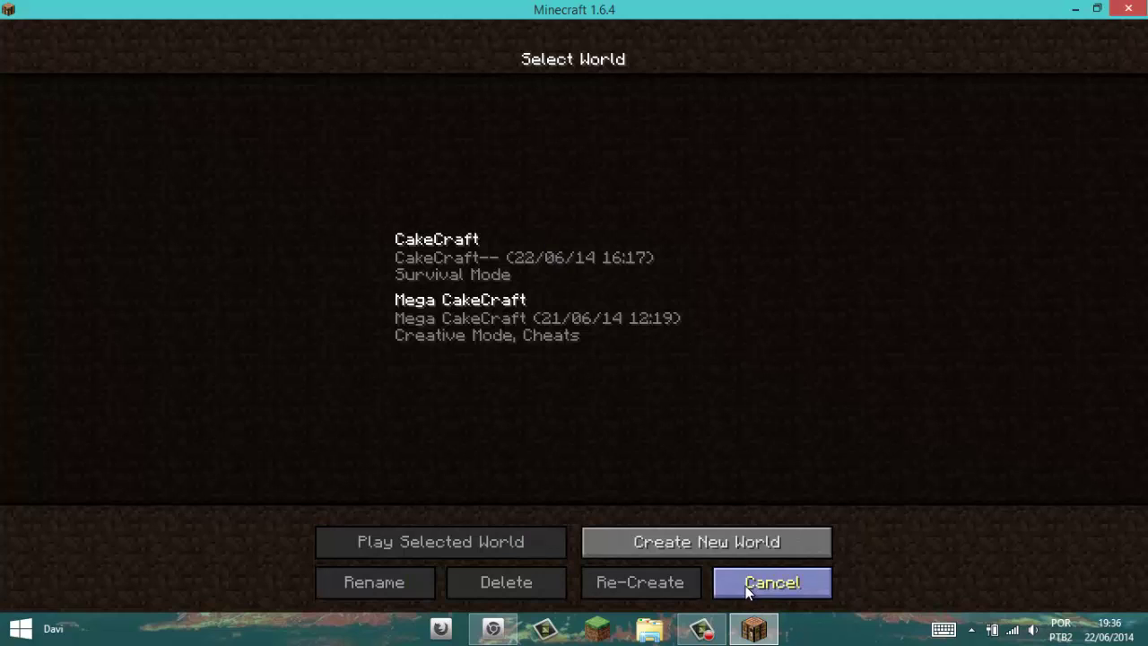
pyautogui.click(772, 582)
pyautogui.click(701, 628)
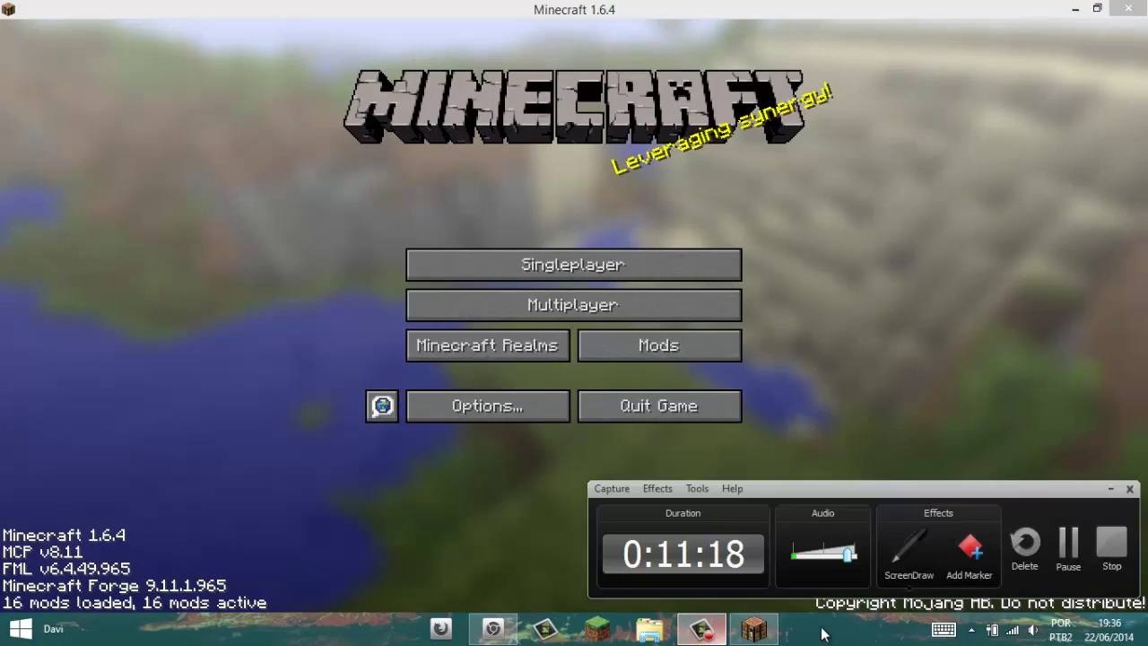
pyautogui.click(1111, 490)
pyautogui.click(488, 417)
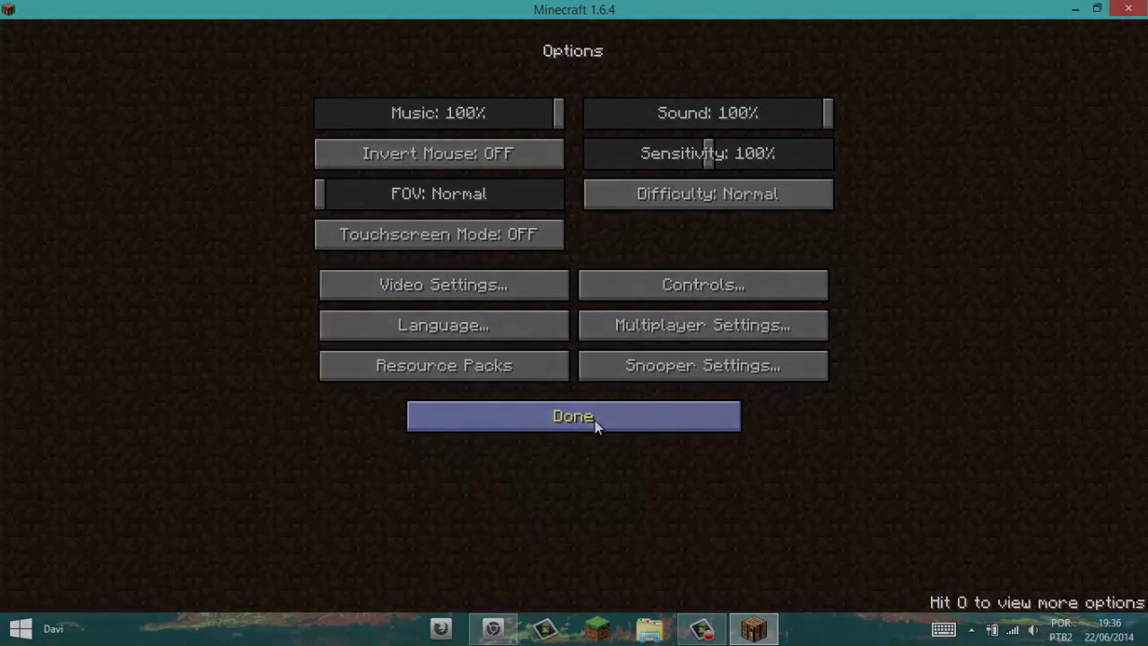
pyautogui.click(594, 420)
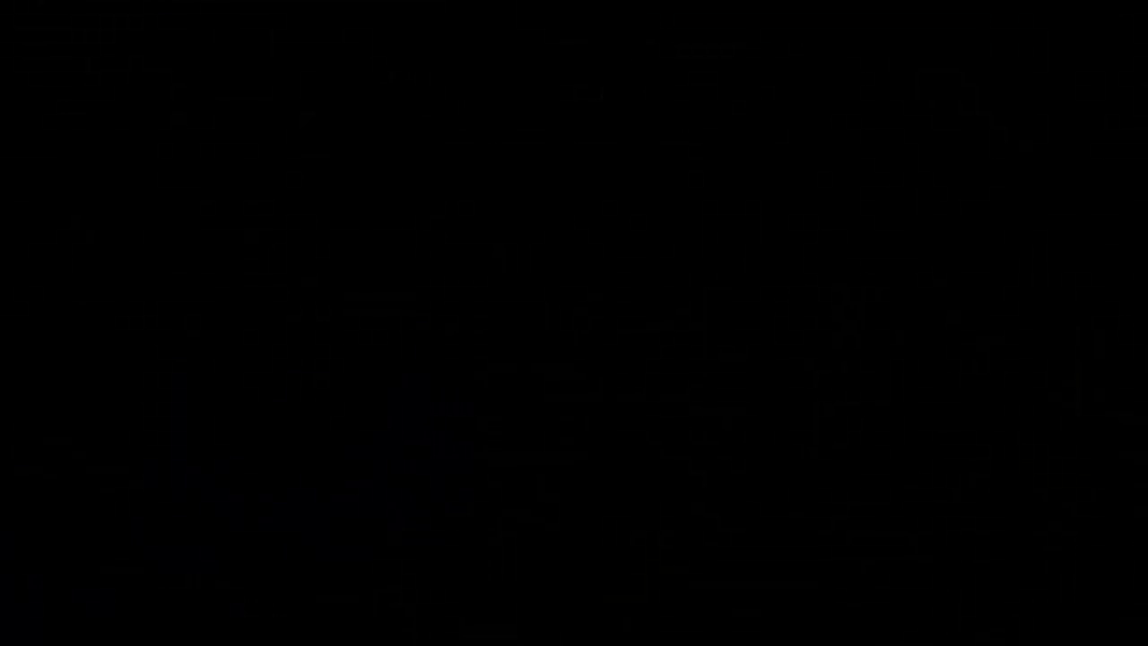